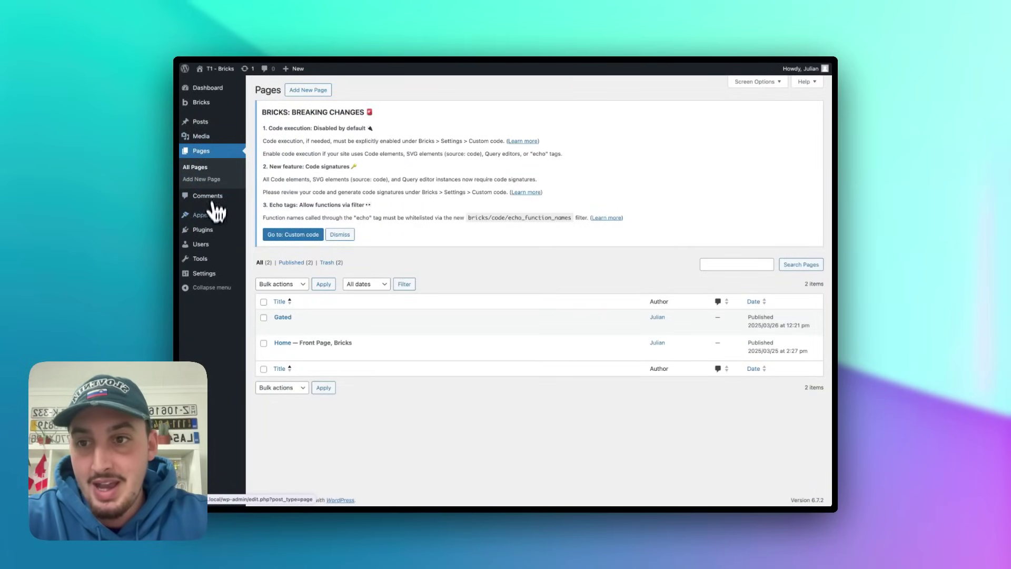
Search the plugin directory for 'memberstack', then install and activate the Memberstack plugin
{"action": "left_click", "coordinate": [203, 231]}
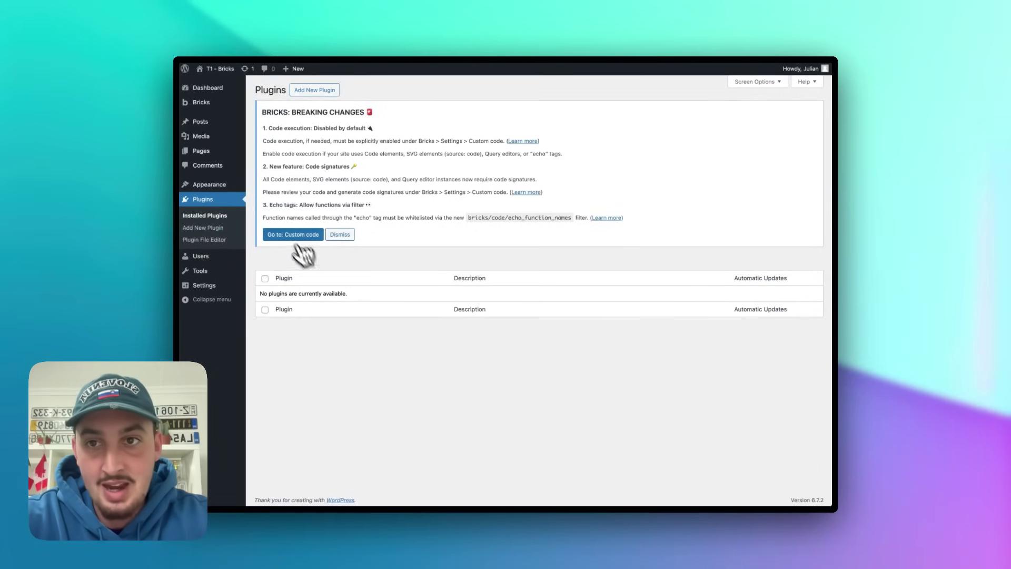
{"action": "left_click", "coordinate": [317, 90]}
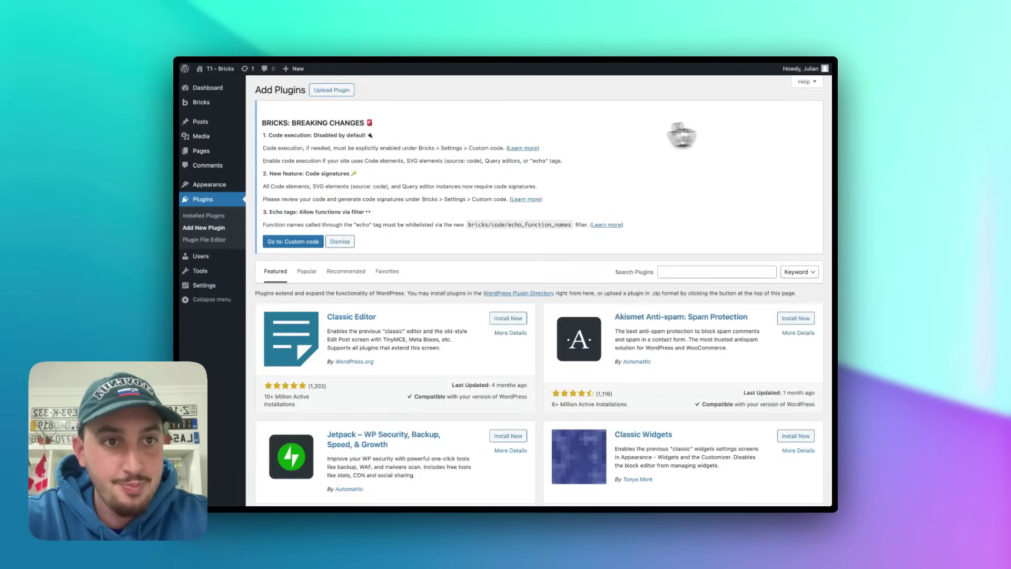
{"action": "left_click", "coordinate": [711, 271]}
{"action": "type", "text": "members"}
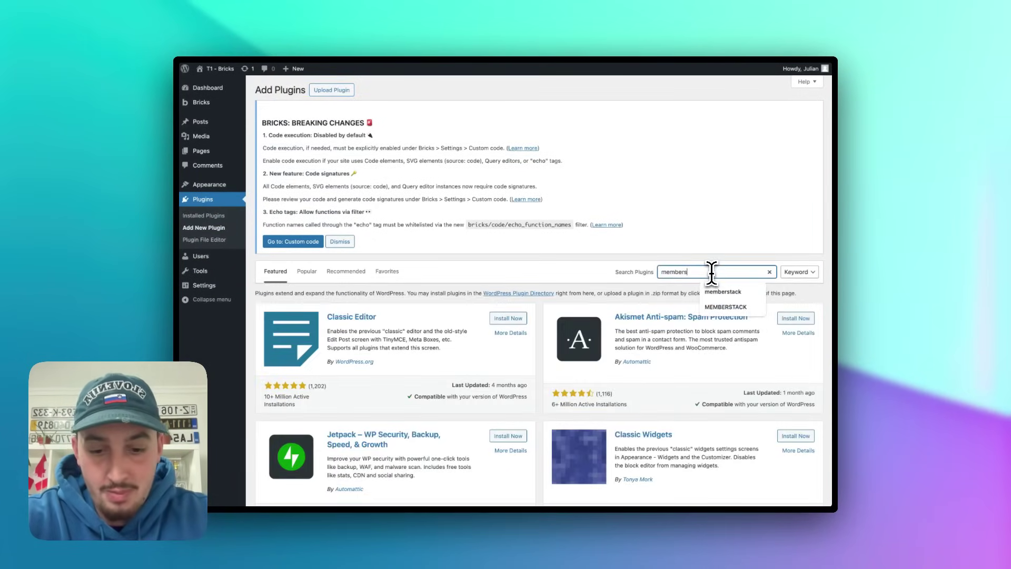
{"action": "type", "text": "tack"}
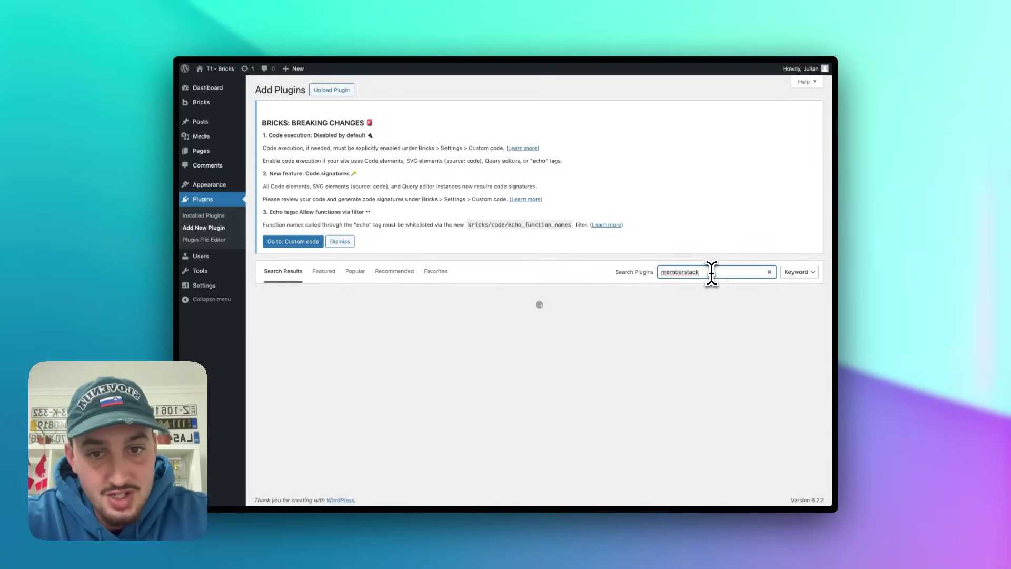
{"action": "left_click", "coordinate": [512, 321]}
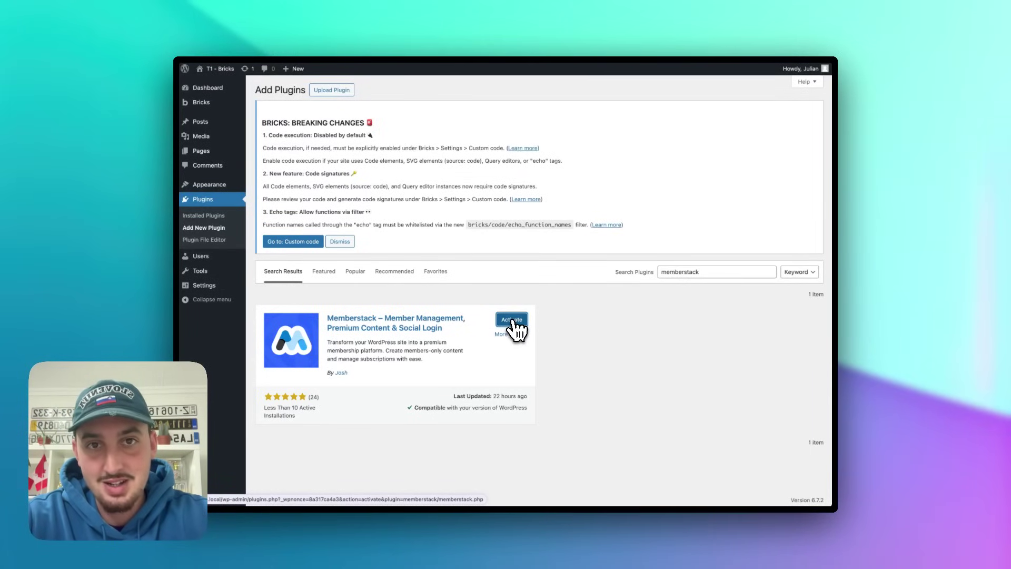
{"action": "left_click", "coordinate": [512, 320]}
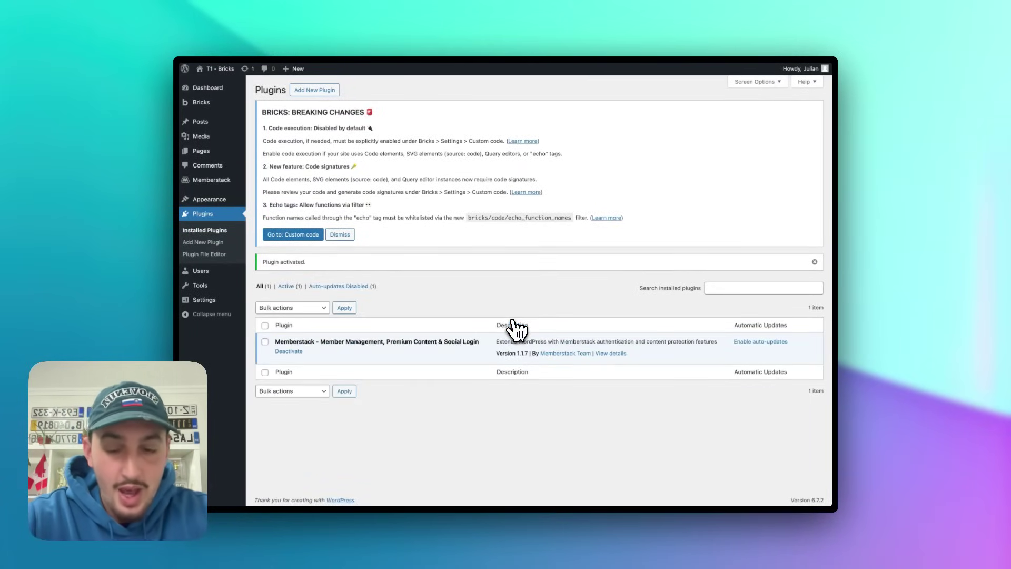
Copy the App ID from the 'Add Memberstack App ID' item in the Get Started checklist
{"action": "left_click", "coordinate": [203, 184]}
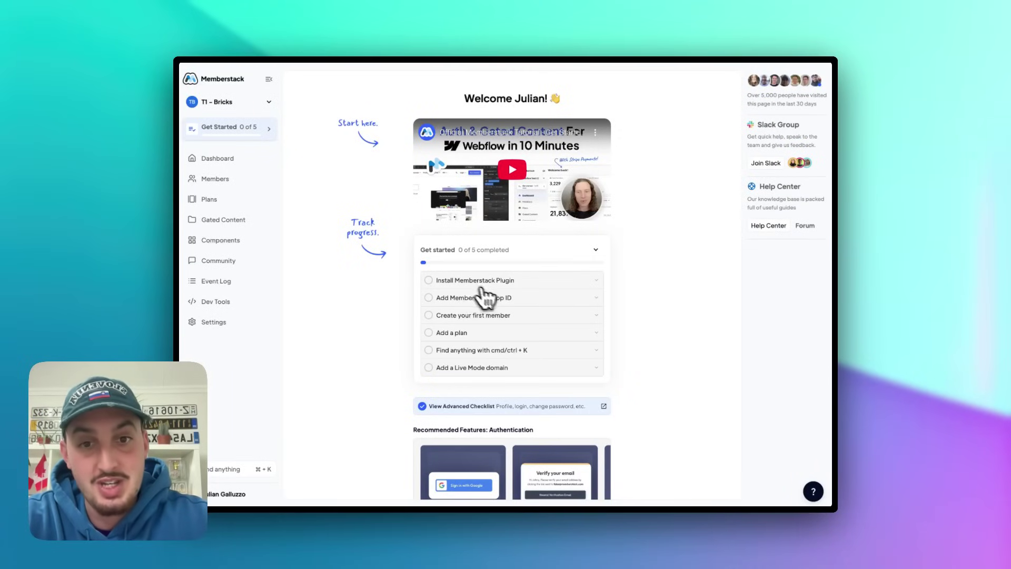
{"action": "left_click", "coordinate": [498, 298]}
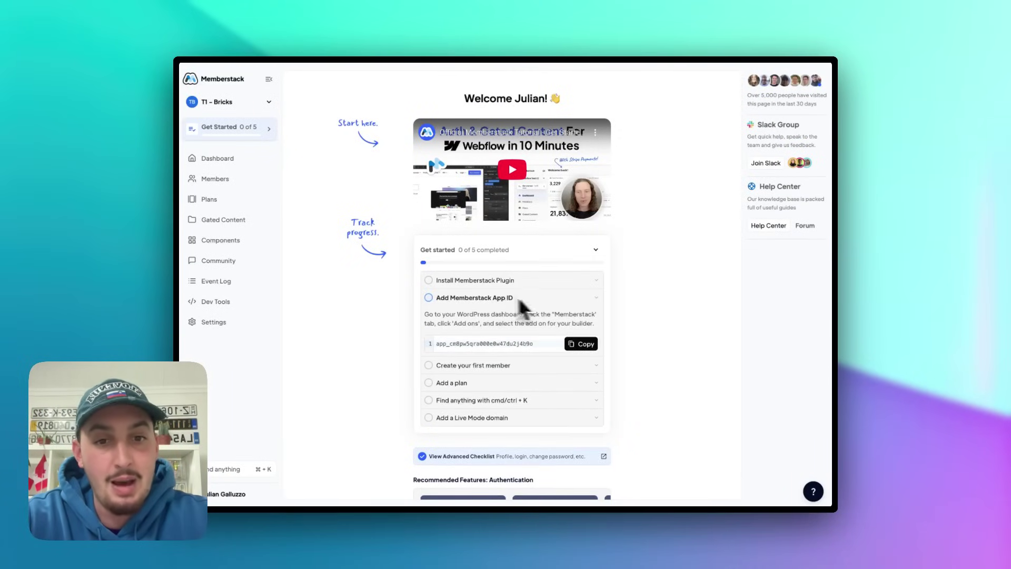
{"action": "left_click", "coordinate": [585, 346]}
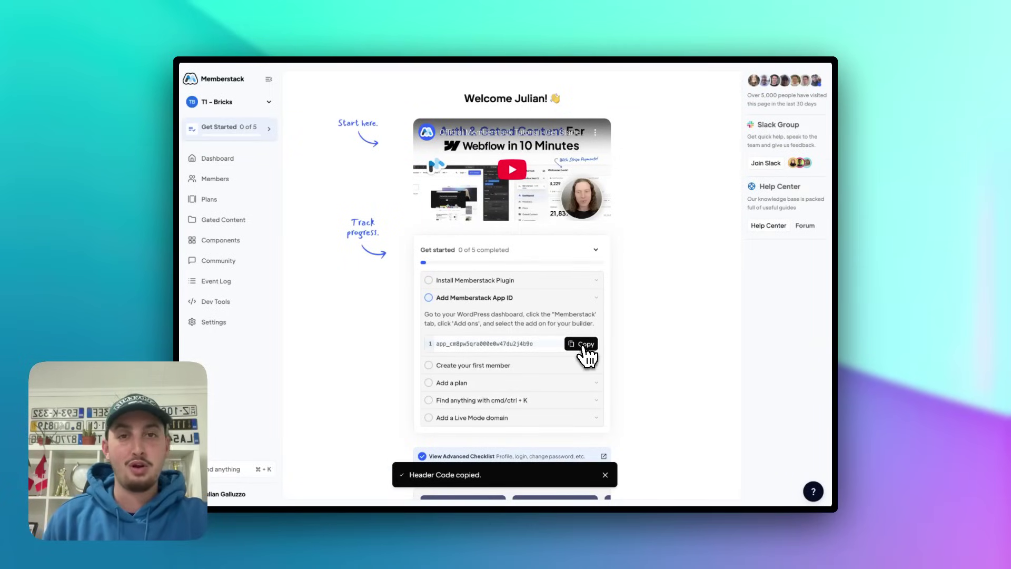
Paste the copied App ID into Memberstack Settings and save it
{"action": "left_click", "coordinate": [377, 307]}
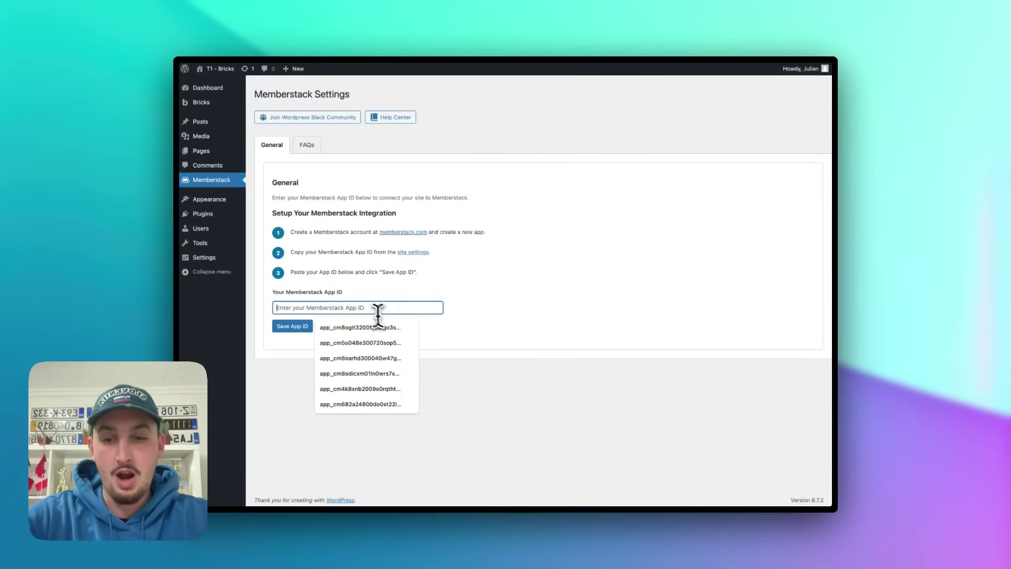
{"action": "key", "text": "super+v"}
{"action": "left_click", "coordinate": [293, 327]}
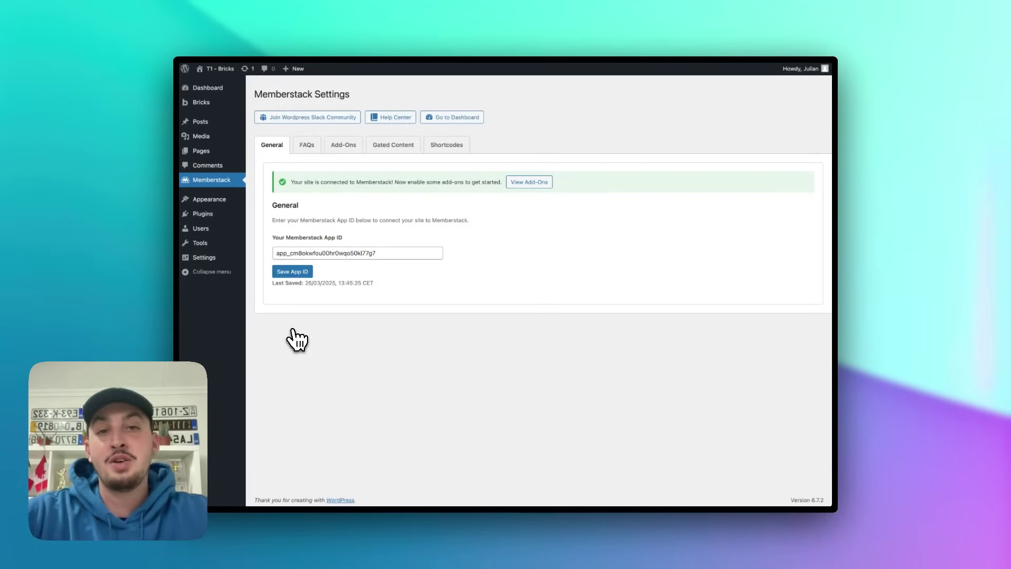
Check the Memberstack add-ons list to confirm Bricks Builder Integration is active
{"action": "left_click", "coordinate": [528, 183]}
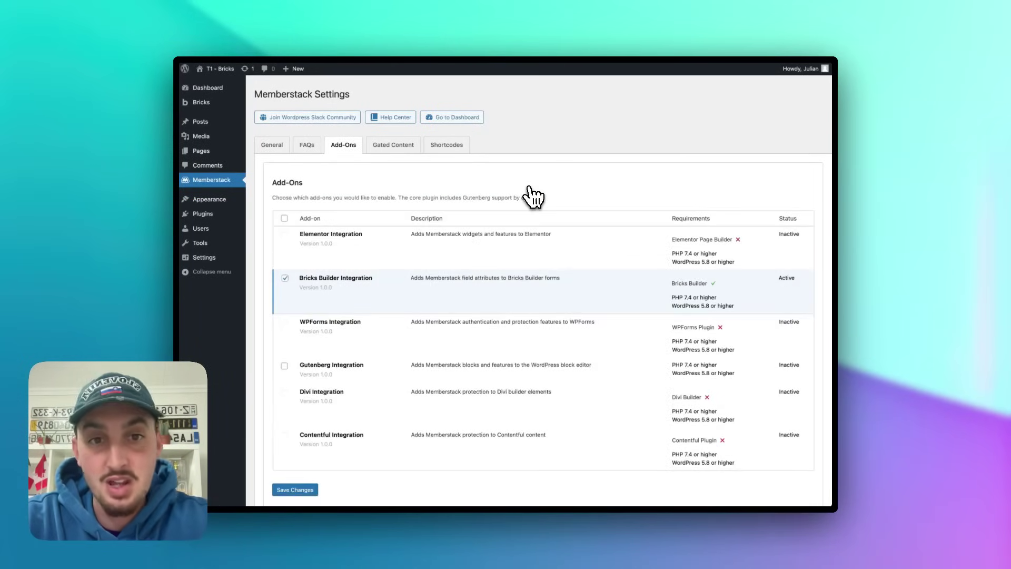
{"action": "scroll", "coordinate": [295, 290], "scroll_direction": "down", "scroll_amount": 2}
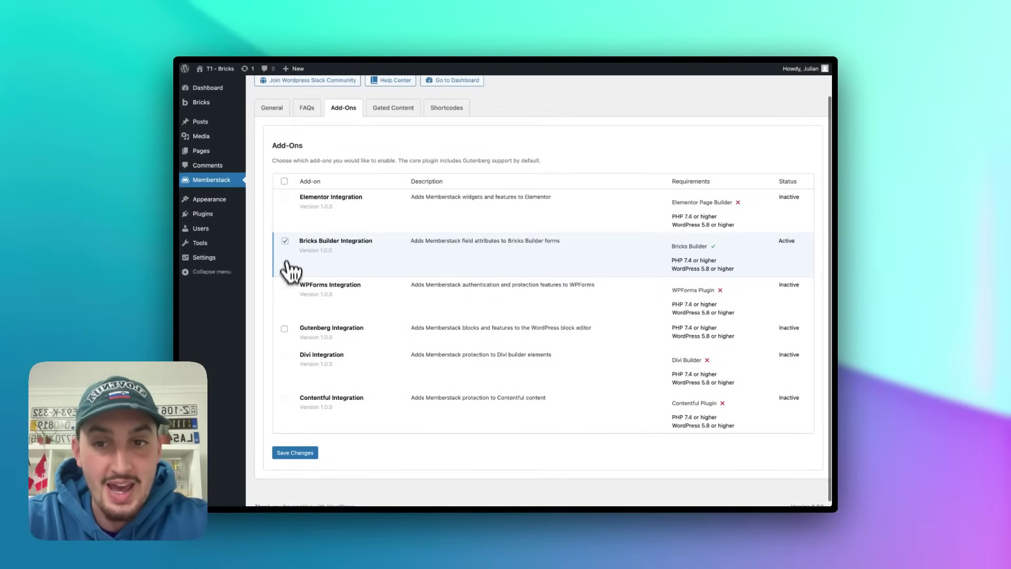
{"action": "scroll", "coordinate": [352, 253], "scroll_direction": "down", "scroll_amount": 1}
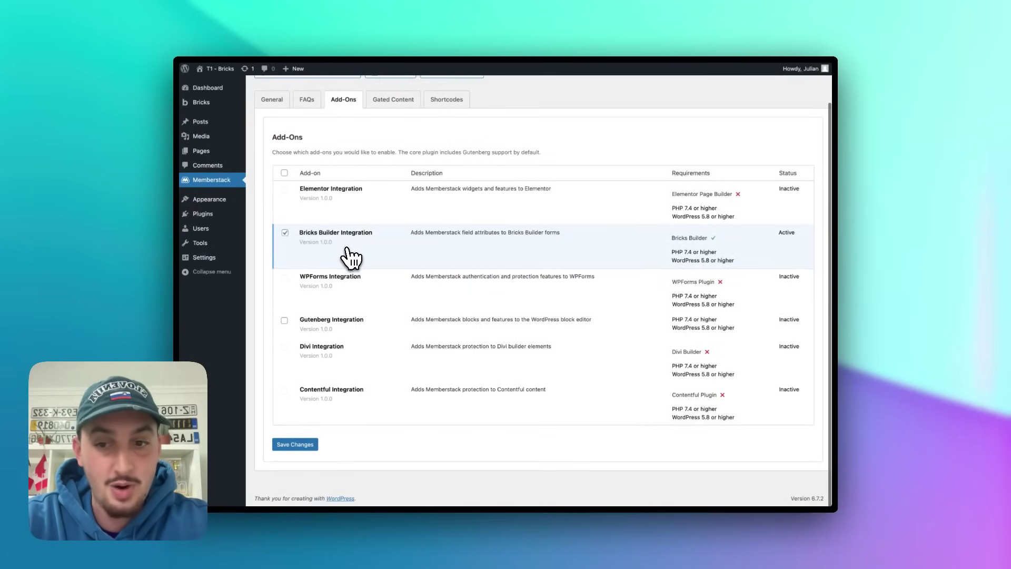
{"action": "scroll", "coordinate": [306, 460], "scroll_direction": "up", "scroll_amount": 2}
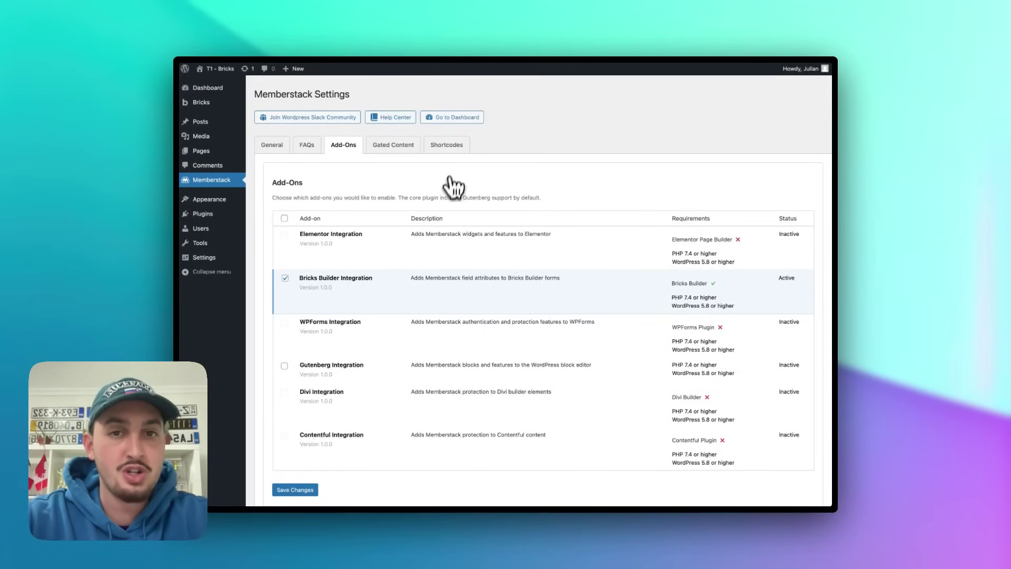
Browse the Memberstack Shortcodes reference, then go to Pages > All Pages
{"action": "left_click", "coordinate": [444, 152]}
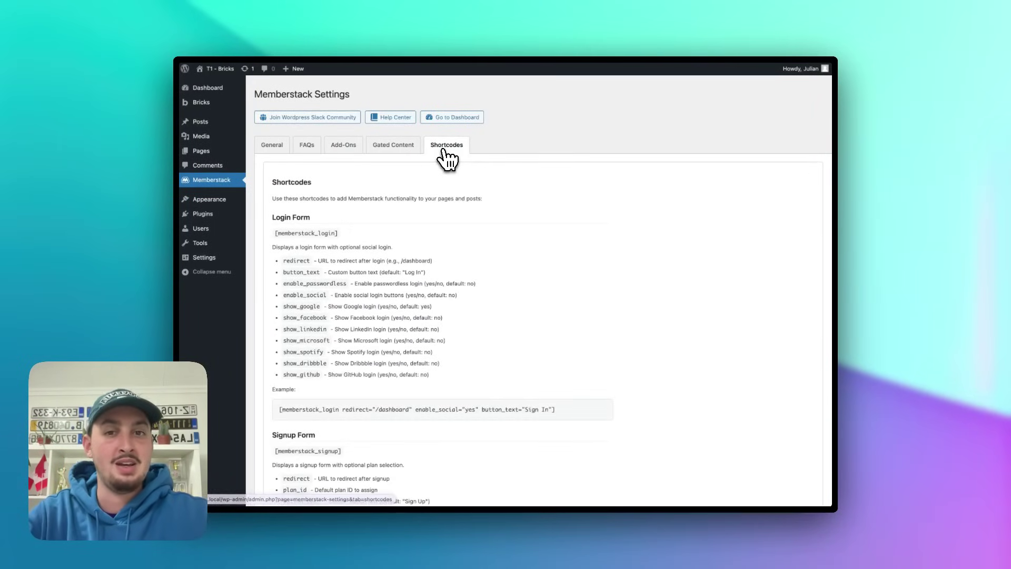
{"action": "scroll", "coordinate": [301, 239], "scroll_direction": "down", "scroll_amount": 2}
{"action": "scroll", "coordinate": [301, 240], "scroll_direction": "down", "scroll_amount": 4}
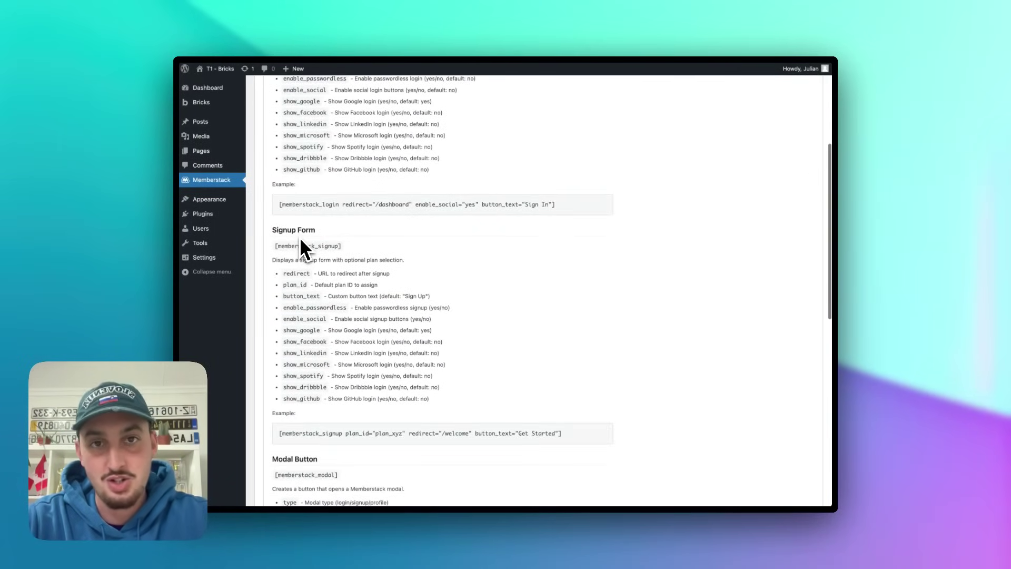
{"action": "scroll", "coordinate": [299, 237], "scroll_direction": "down", "scroll_amount": 6}
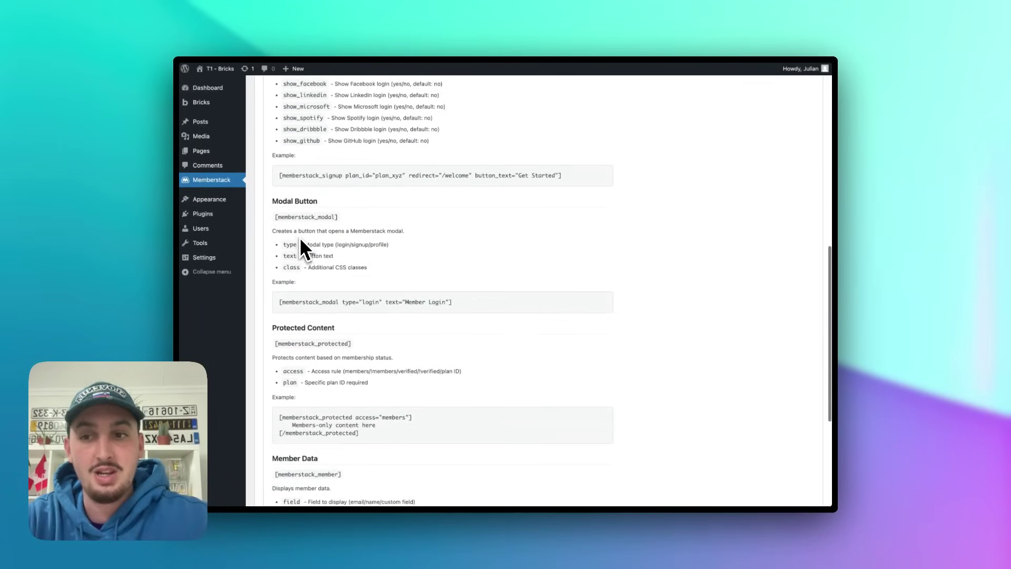
{"action": "scroll", "coordinate": [299, 237], "scroll_direction": "up", "scroll_amount": 15}
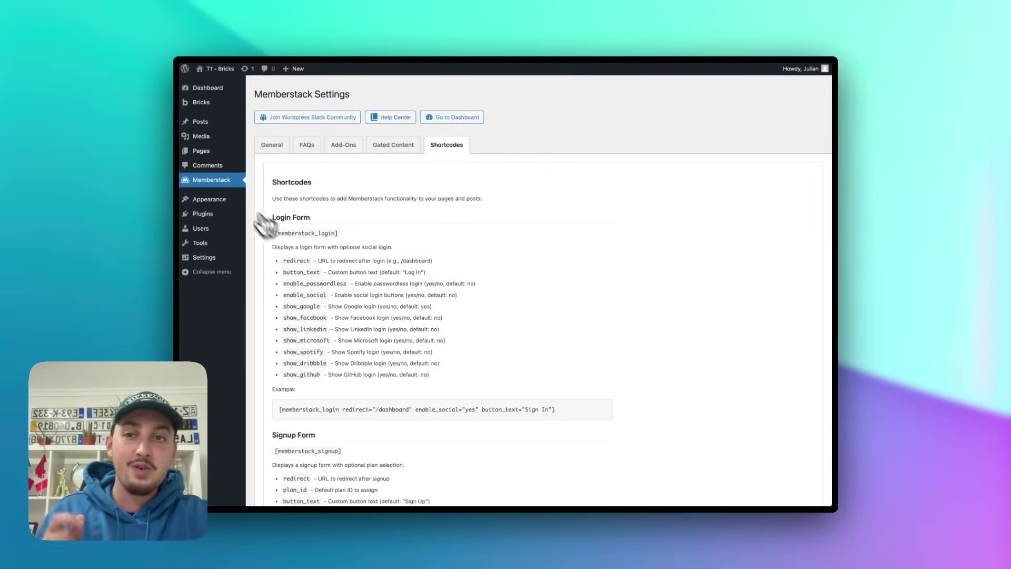
{"action": "mouse_move", "coordinate": [201, 153]}
{"action": "left_click", "coordinate": [266, 154]}
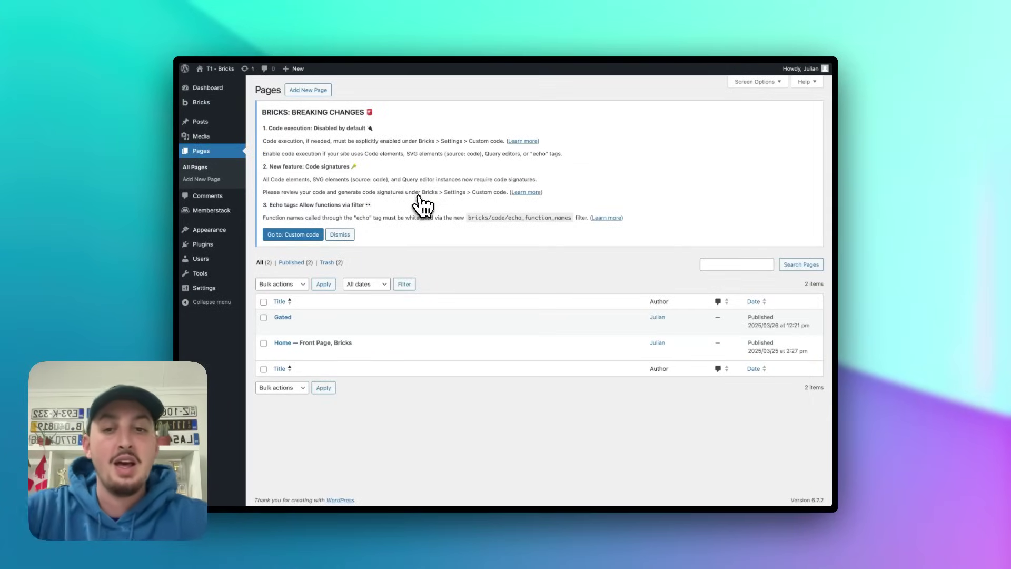
Edit the Home page with Bricks and search the elements panel for 'member'
{"action": "left_click", "coordinate": [425, 354]}
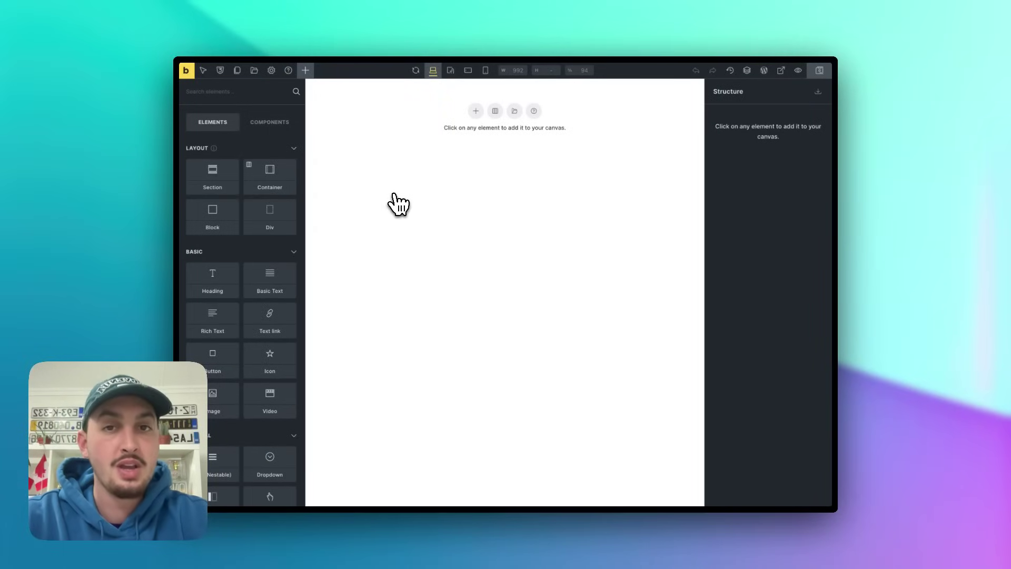
{"action": "left_click", "coordinate": [212, 92]}
{"action": "type", "text": "mem"}
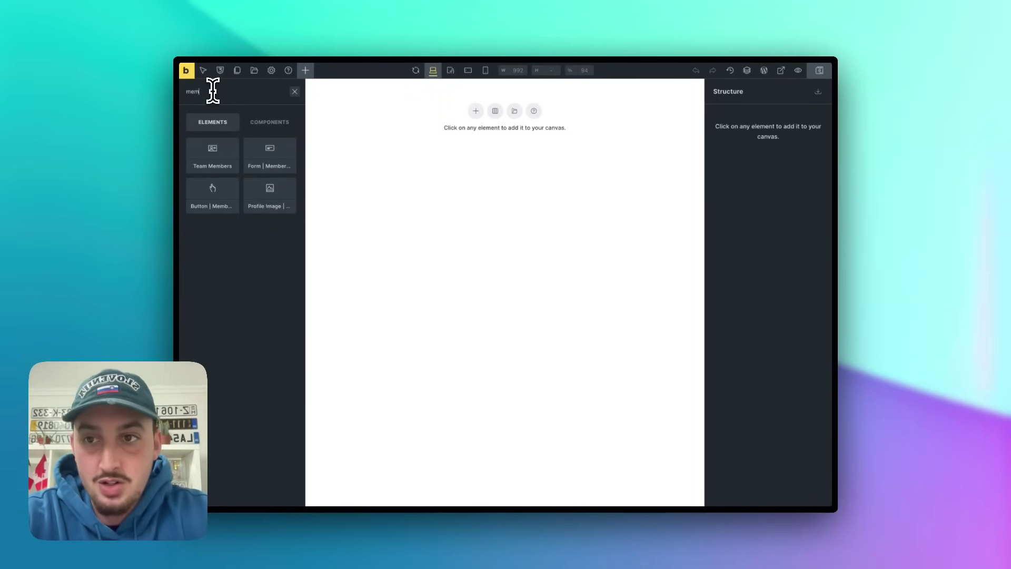
{"action": "type", "text": "ber"}
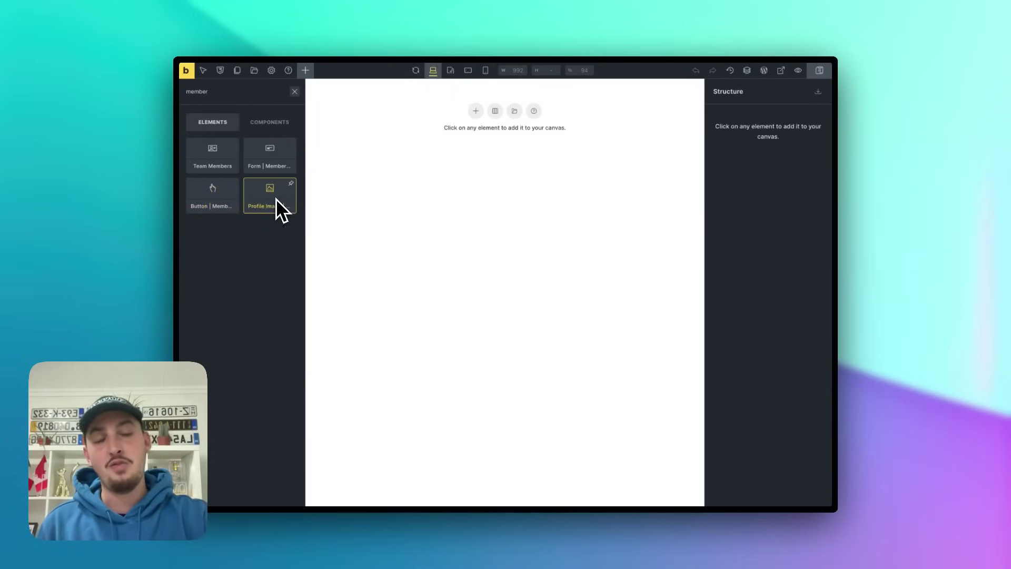
{"action": "left_click", "coordinate": [285, 170]}
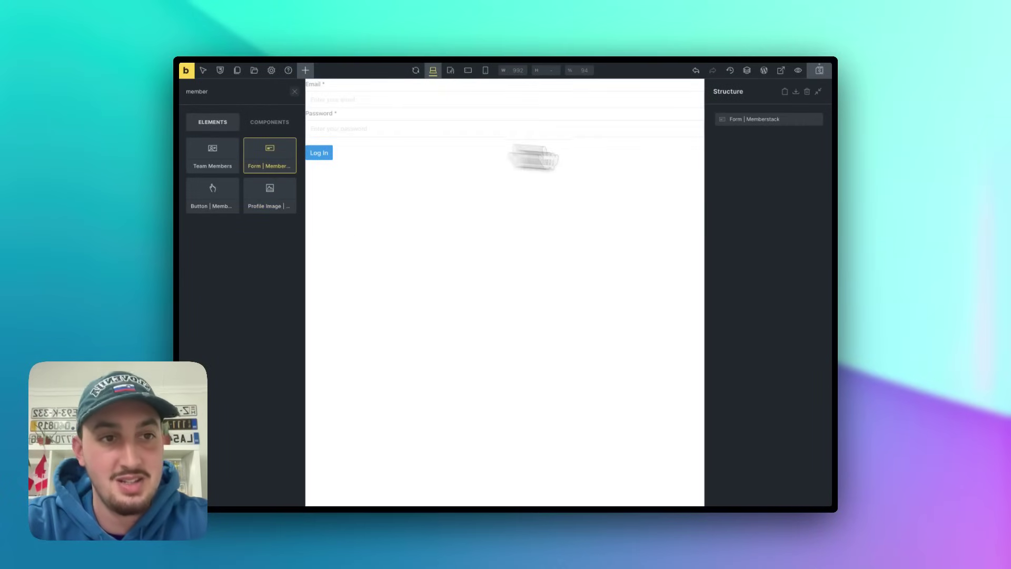
{"action": "left_click", "coordinate": [736, 121]}
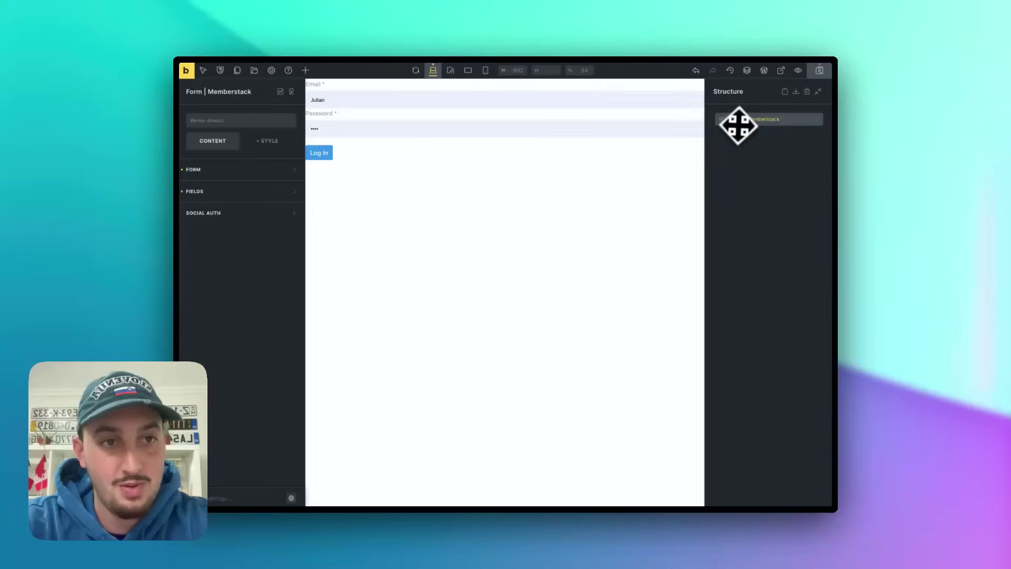
{"action": "left_click", "coordinate": [232, 170]}
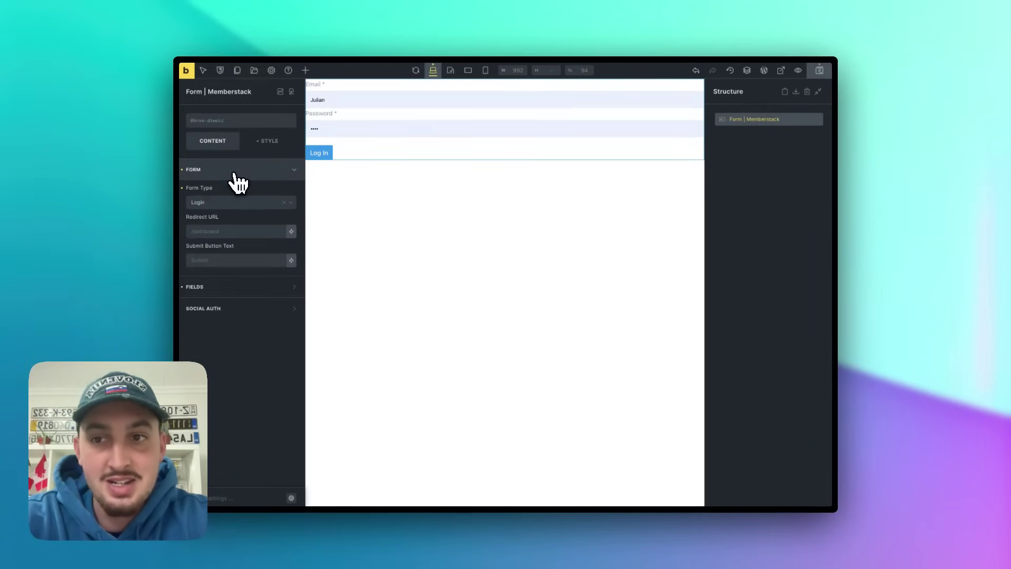
{"action": "left_click", "coordinate": [225, 205]}
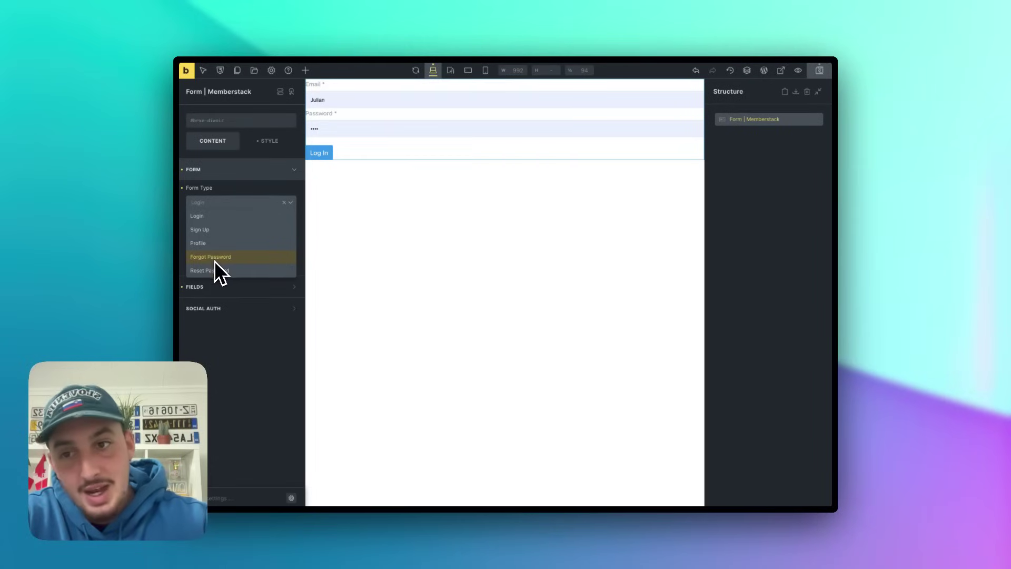
{"action": "left_click", "coordinate": [241, 203]}
{"action": "left_click", "coordinate": [225, 287]}
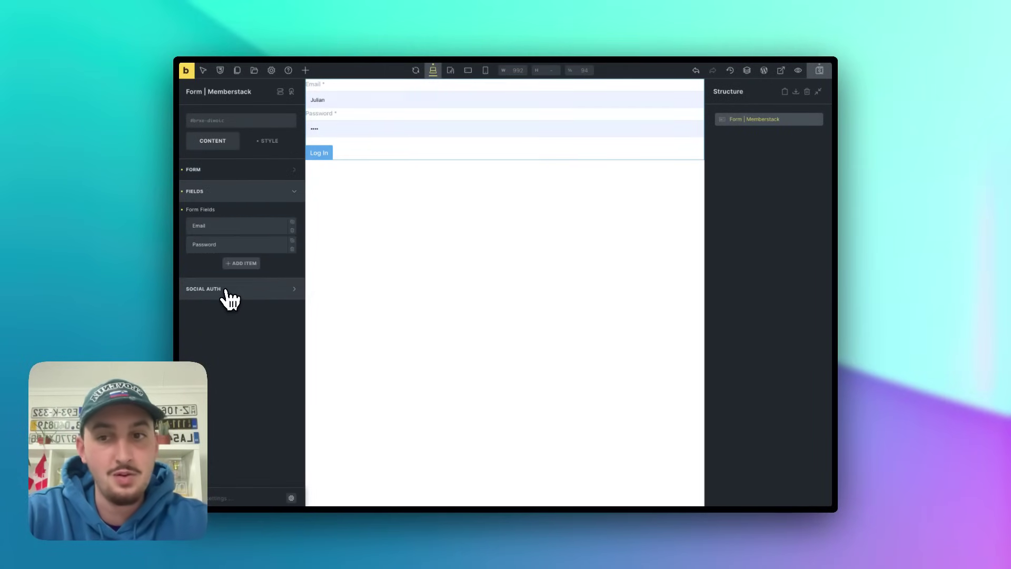
{"action": "left_click", "coordinate": [250, 192]}
{"action": "left_click", "coordinate": [247, 213]}
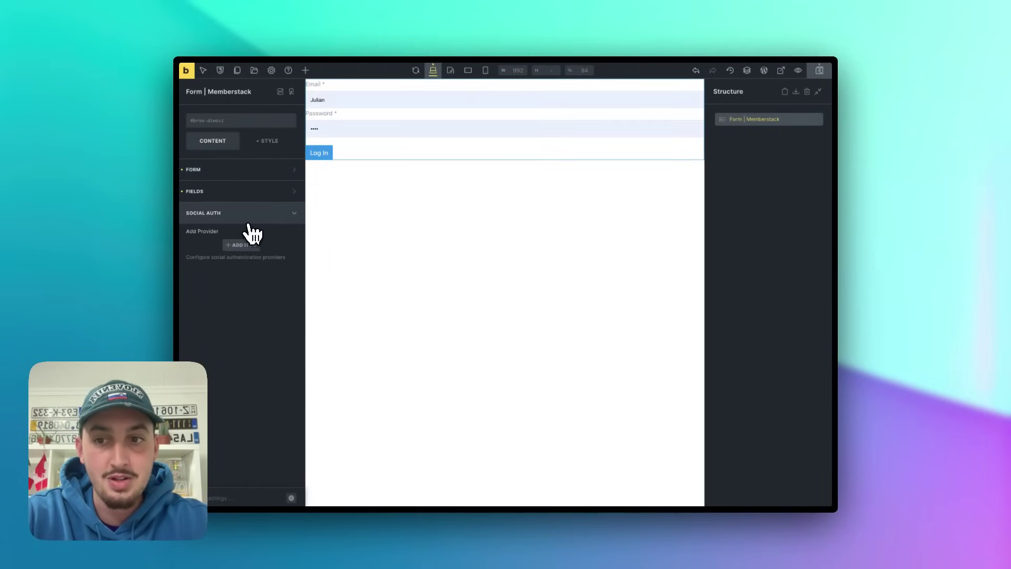
{"action": "left_click", "coordinate": [246, 248]}
{"action": "left_click", "coordinate": [242, 277]}
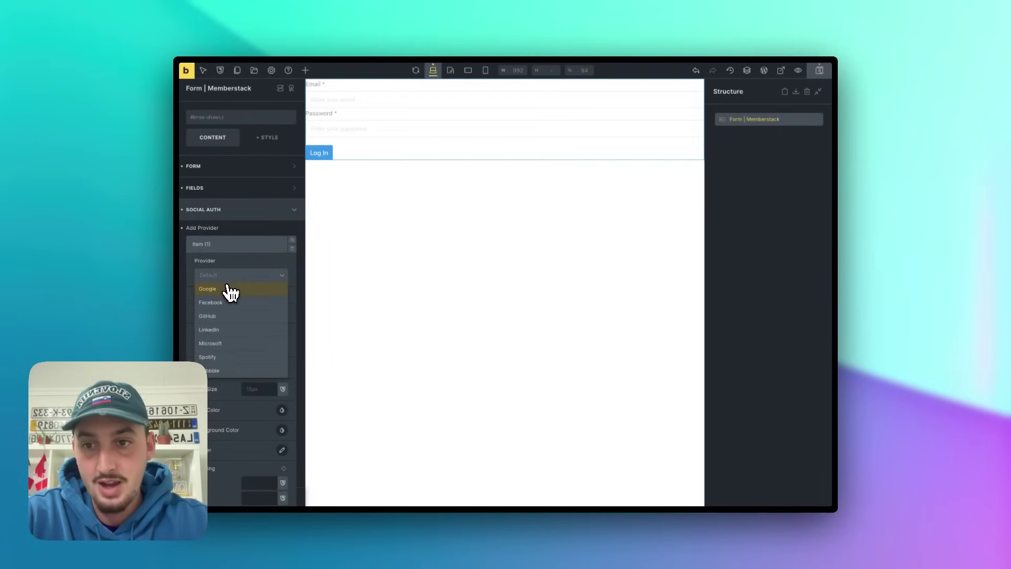
{"action": "left_click", "coordinate": [226, 290]}
{"action": "scroll", "coordinate": [251, 298], "scroll_direction": "down", "scroll_amount": 1}
{"action": "left_click", "coordinate": [282, 260]}
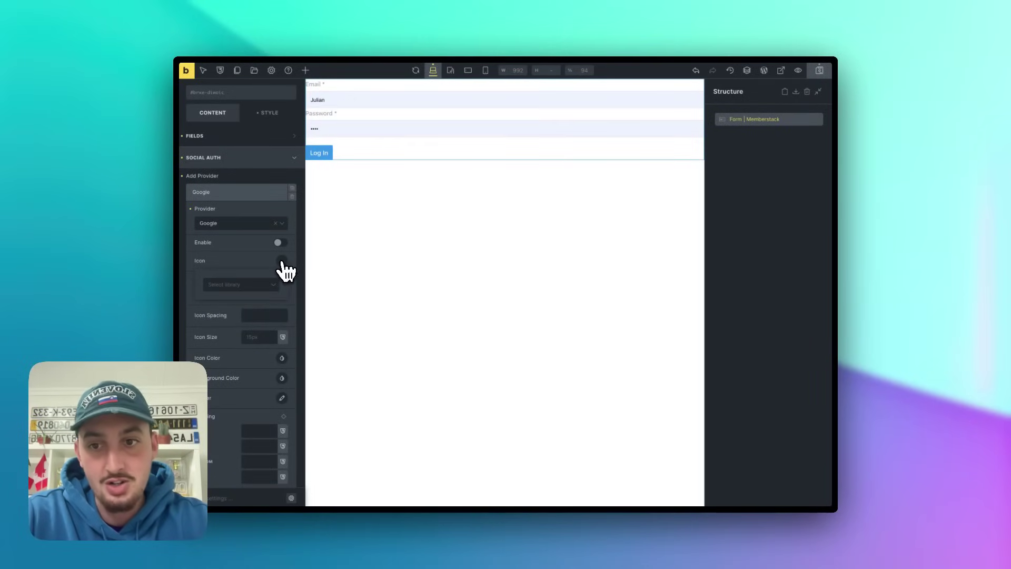
{"action": "left_click", "coordinate": [252, 286]}
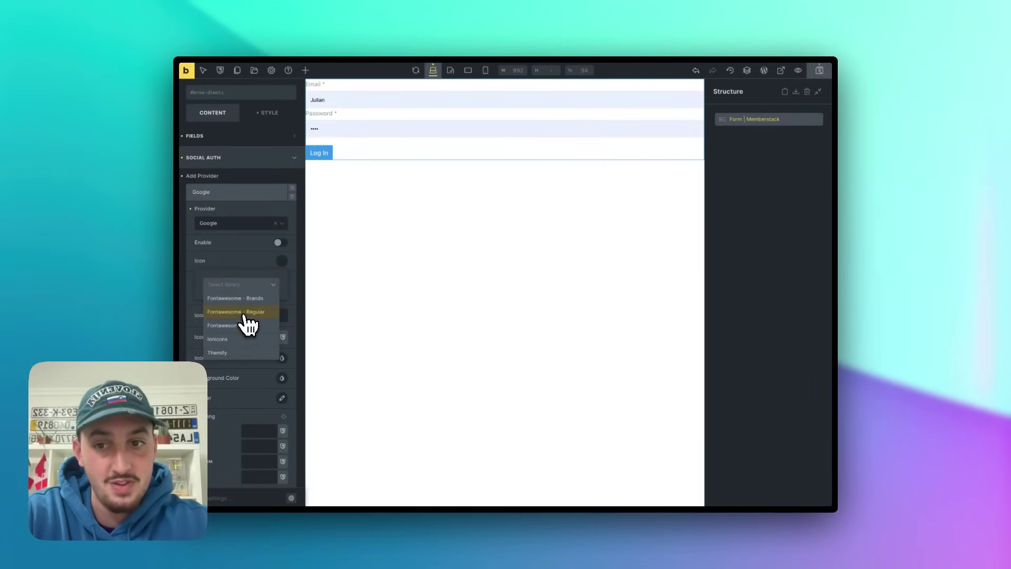
{"action": "left_click", "coordinate": [240, 298]}
{"action": "left_click", "coordinate": [240, 306]}
{"action": "type", "text": "google"}
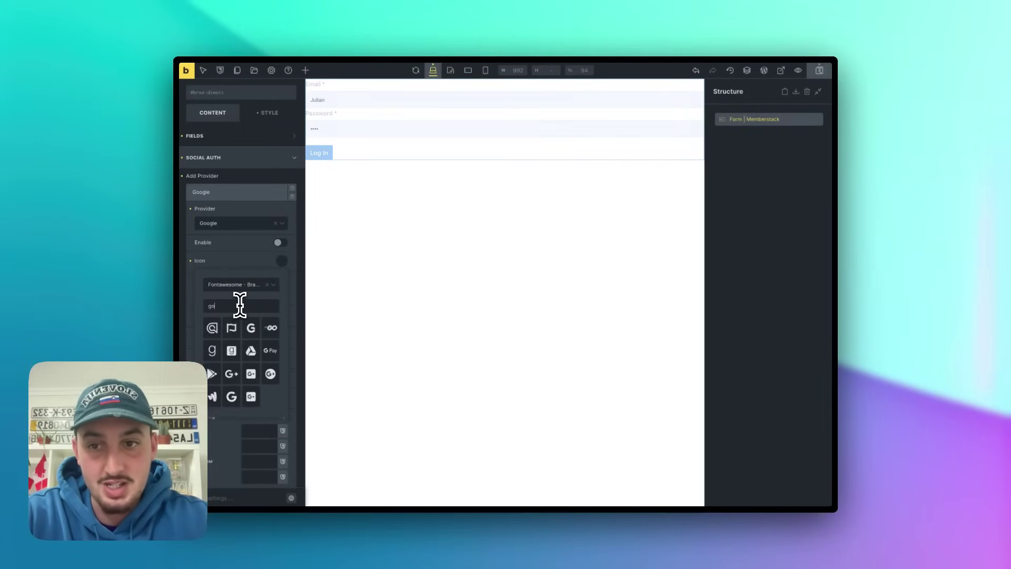
{"action": "left_click", "coordinate": [270, 351]}
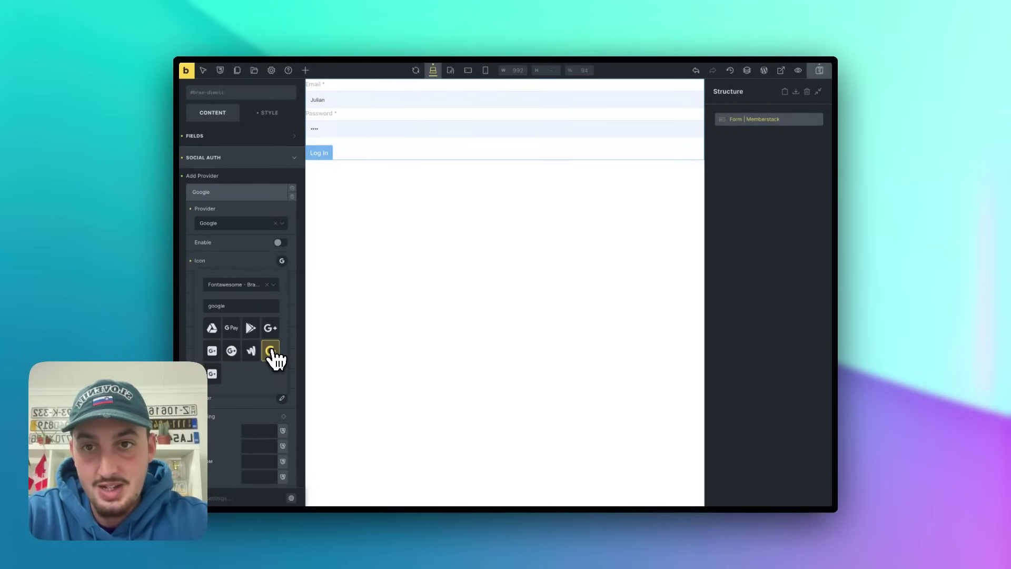
{"action": "left_click", "coordinate": [248, 260]}
{"action": "left_click", "coordinate": [281, 243]}
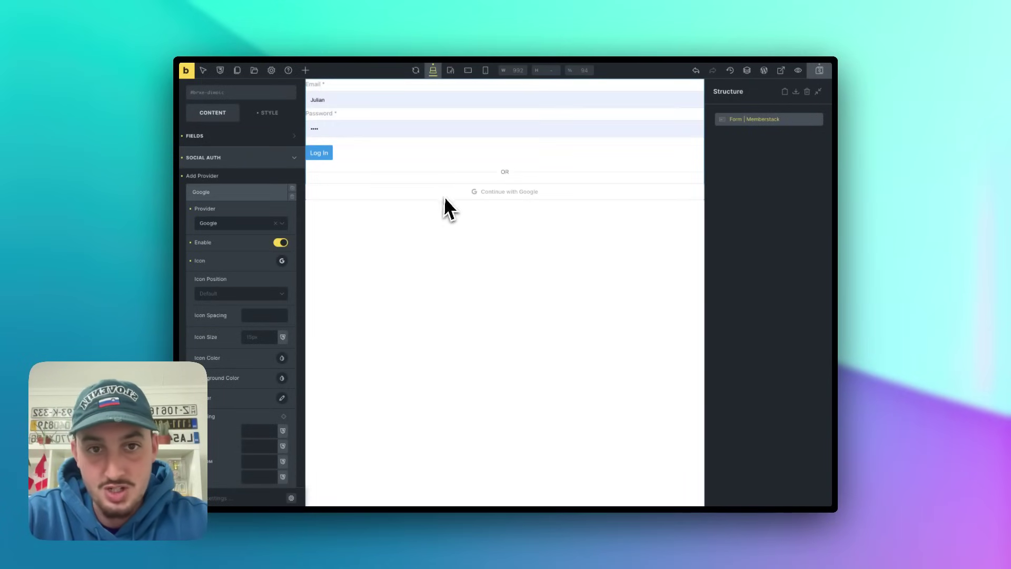
{"action": "left_click", "coordinate": [263, 193]}
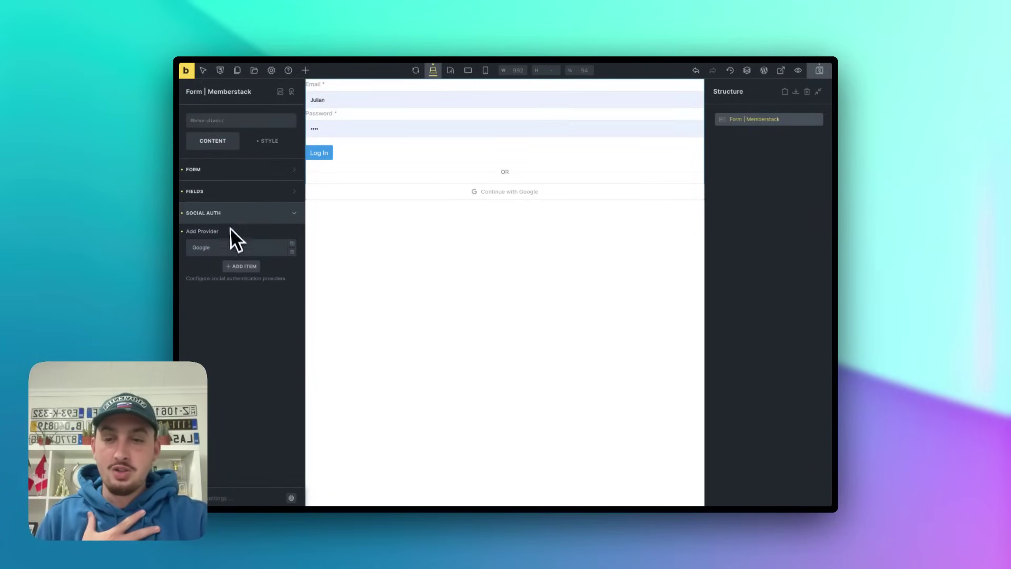
{"action": "left_click", "coordinate": [235, 193]}
{"action": "left_click", "coordinate": [244, 225]}
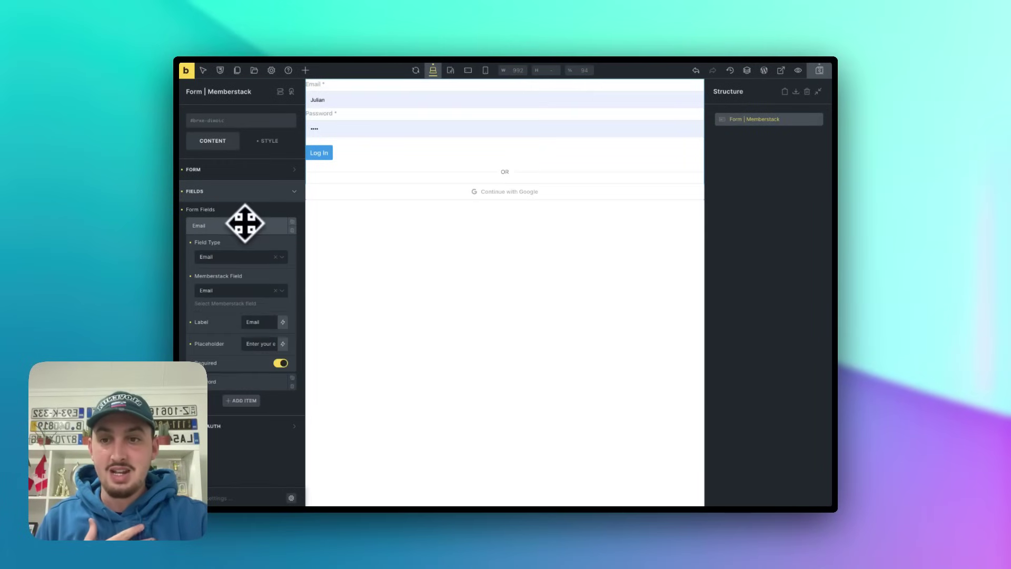
{"action": "left_click", "coordinate": [268, 142]}
{"action": "left_click", "coordinate": [253, 350]}
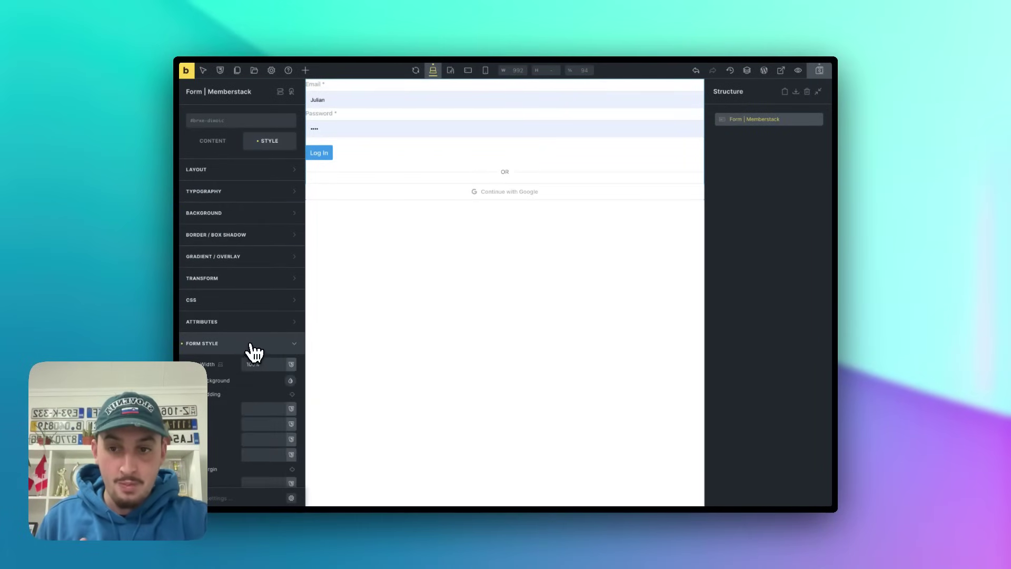
{"action": "left_click", "coordinate": [253, 353]}
{"action": "left_click", "coordinate": [254, 374]}
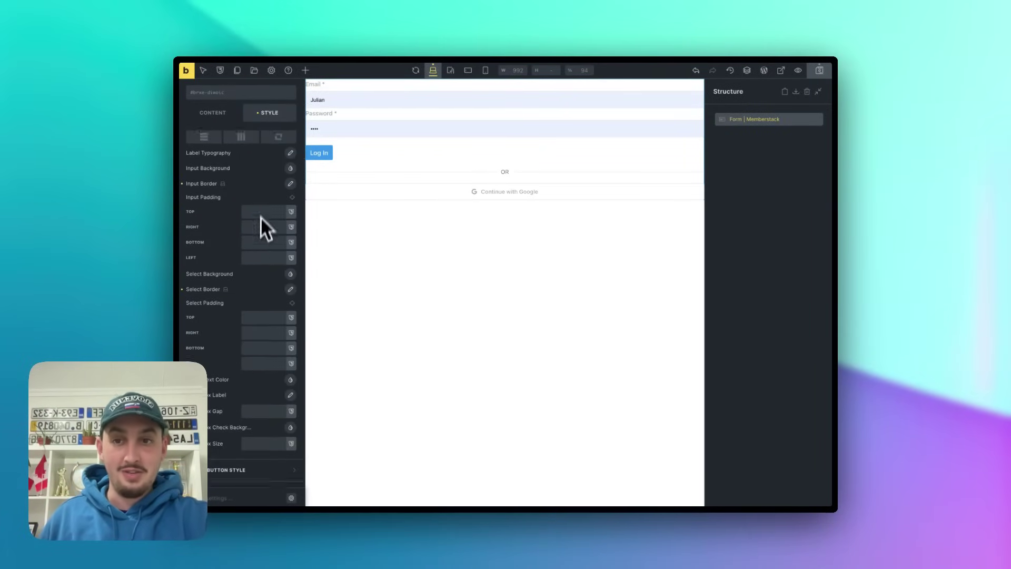
{"action": "scroll", "coordinate": [264, 221], "scroll_direction": "up", "scroll_amount": 5}
{"action": "left_click", "coordinate": [264, 215]}
{"action": "left_click", "coordinate": [271, 387]}
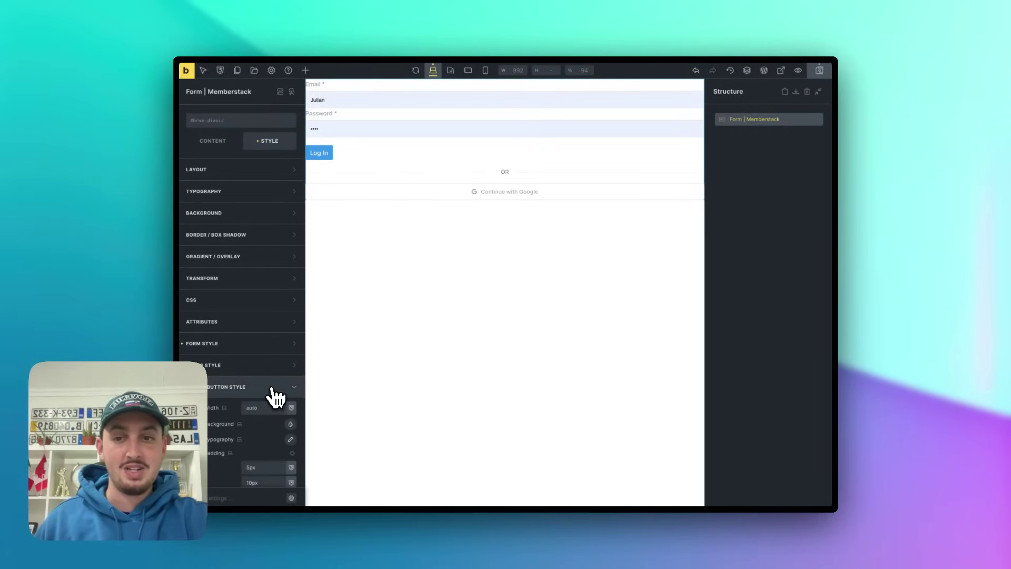
{"action": "left_click", "coordinate": [272, 390]}
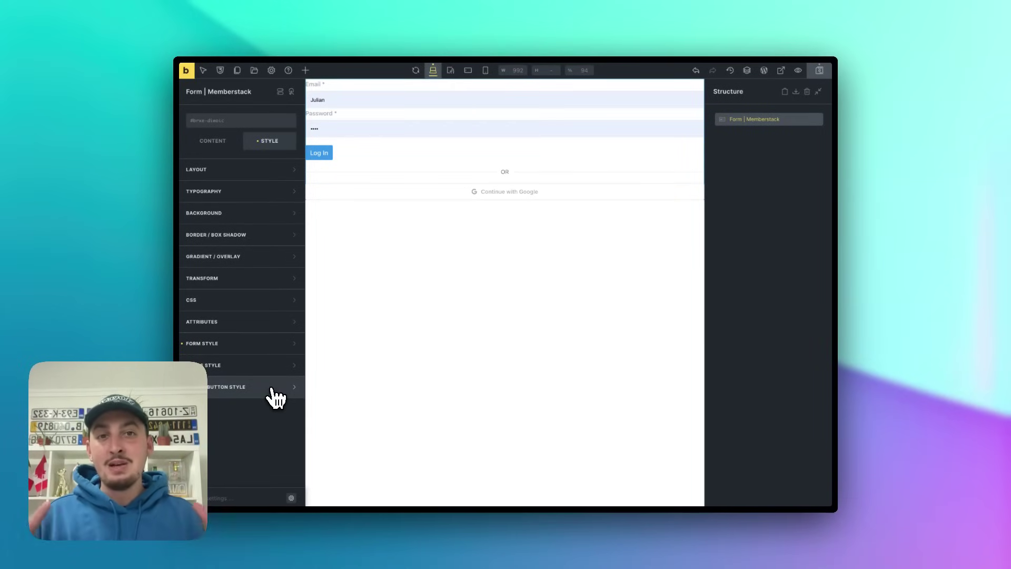
{"action": "right_click", "coordinate": [748, 119]}
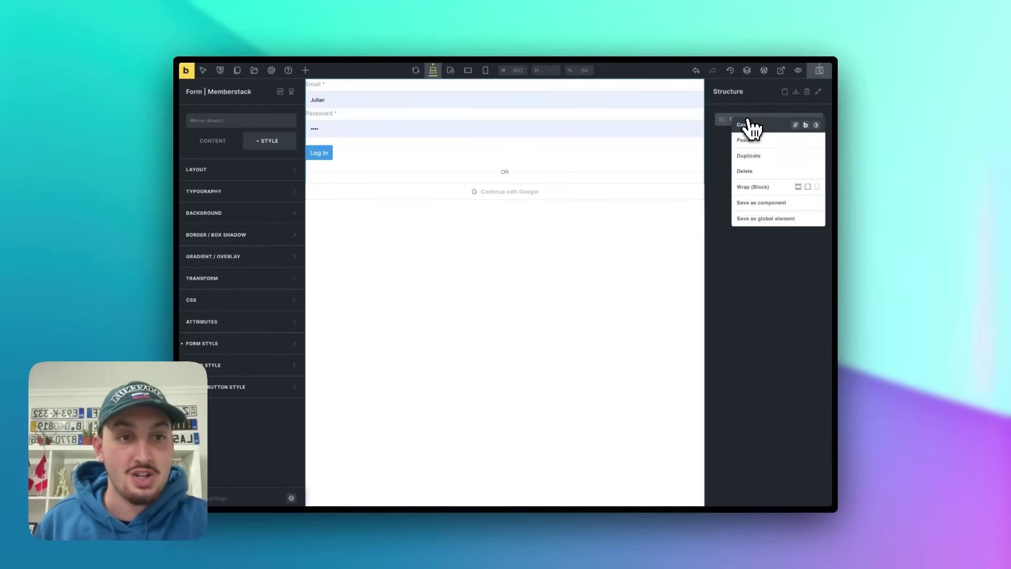
{"action": "left_click", "coordinate": [747, 166]}
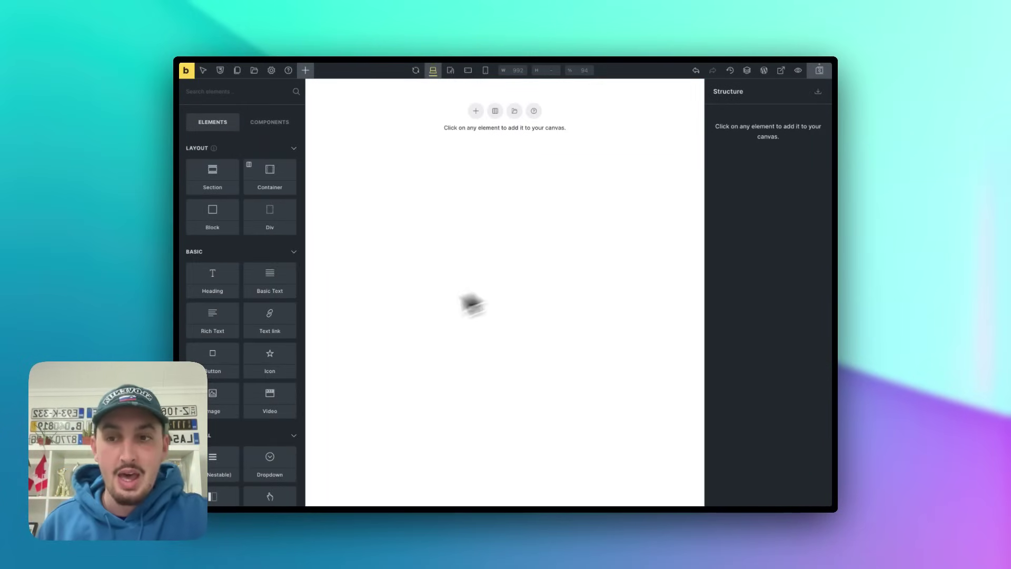
Preview BricksBoard's Basic Memberstack Signup Form component, then copy it to the clipboard
{"action": "left_click", "coordinate": [140, 319]}
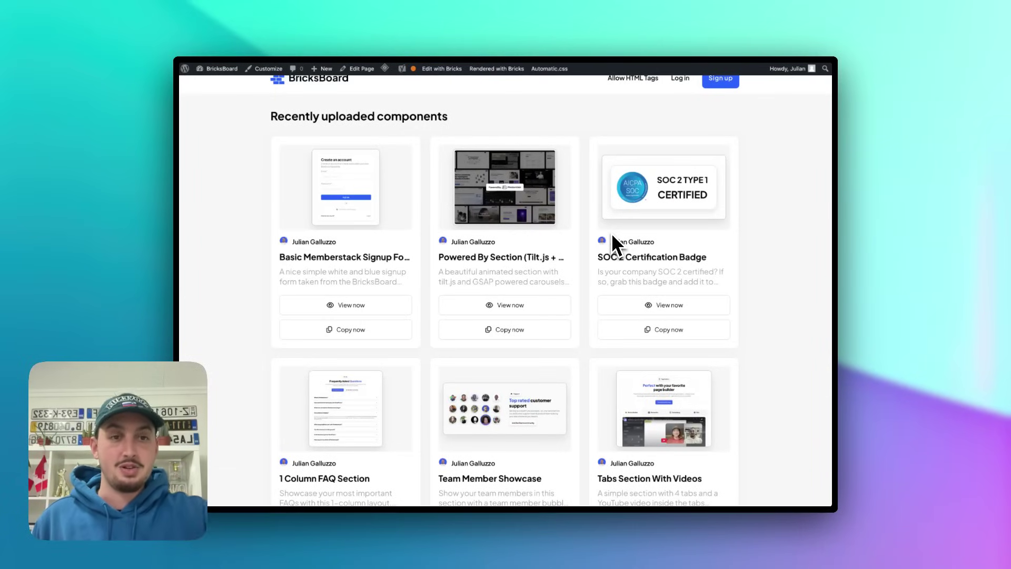
{"action": "scroll", "coordinate": [538, 129], "scroll_direction": "up", "scroll_amount": 5}
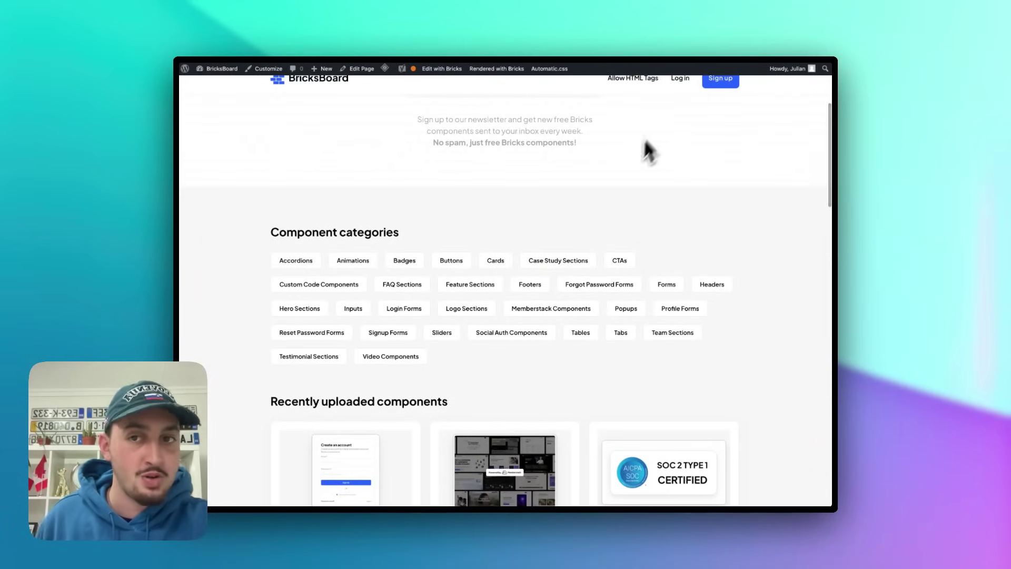
{"action": "scroll", "coordinate": [627, 163], "scroll_direction": "down", "scroll_amount": 5}
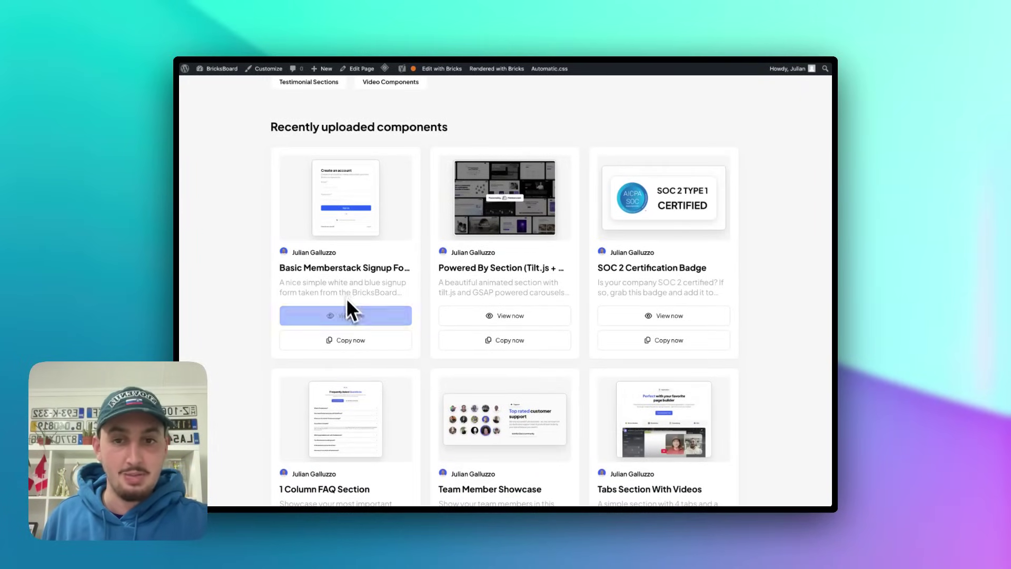
{"action": "left_click", "coordinate": [349, 316]}
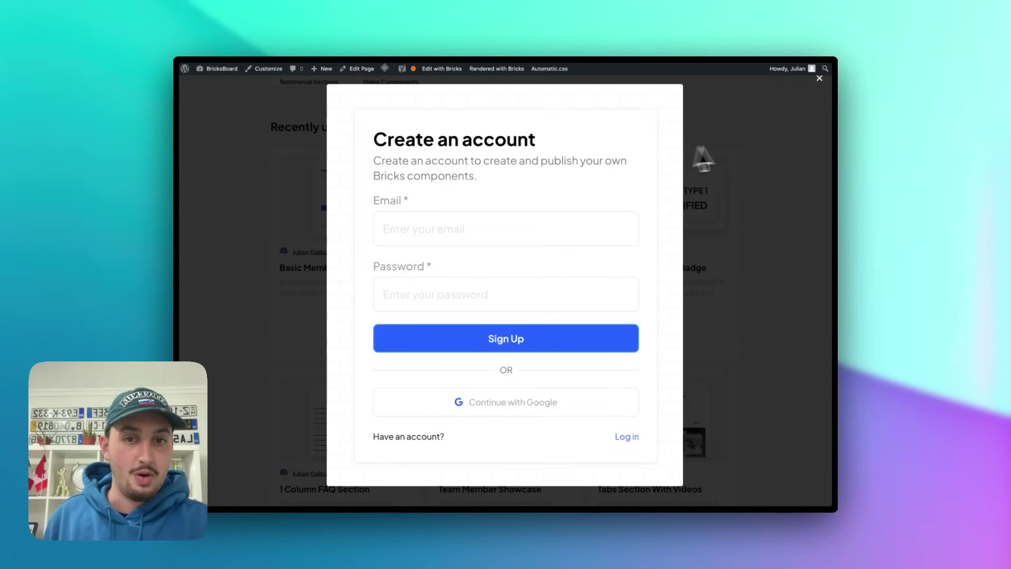
{"action": "left_click", "coordinate": [744, 158]}
{"action": "left_click", "coordinate": [347, 342]}
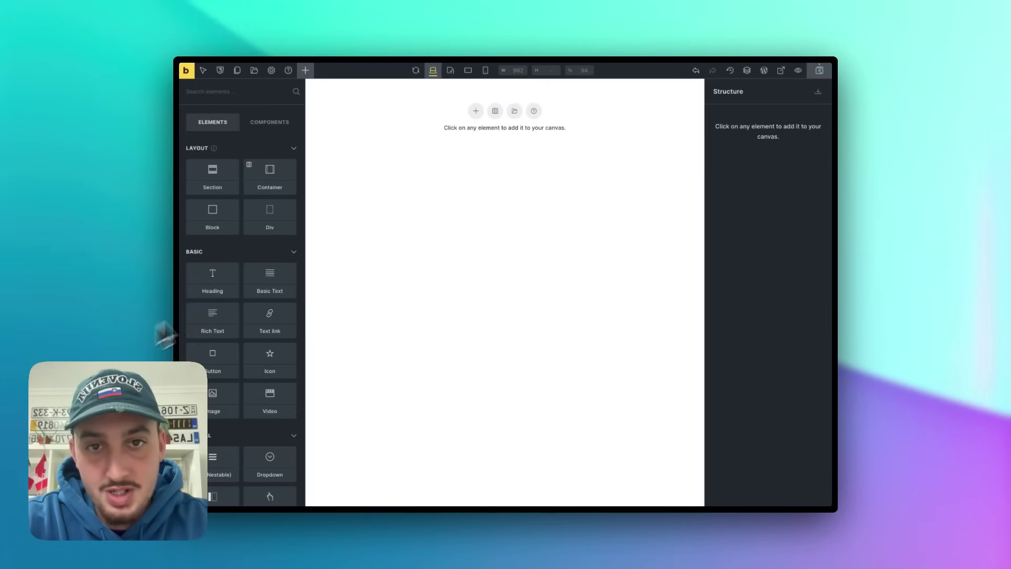
Paste the Form Wrapper onto the empty canvas and select its Heading, Paragraph and Memberstack form
{"action": "key", "text": "super+v"}
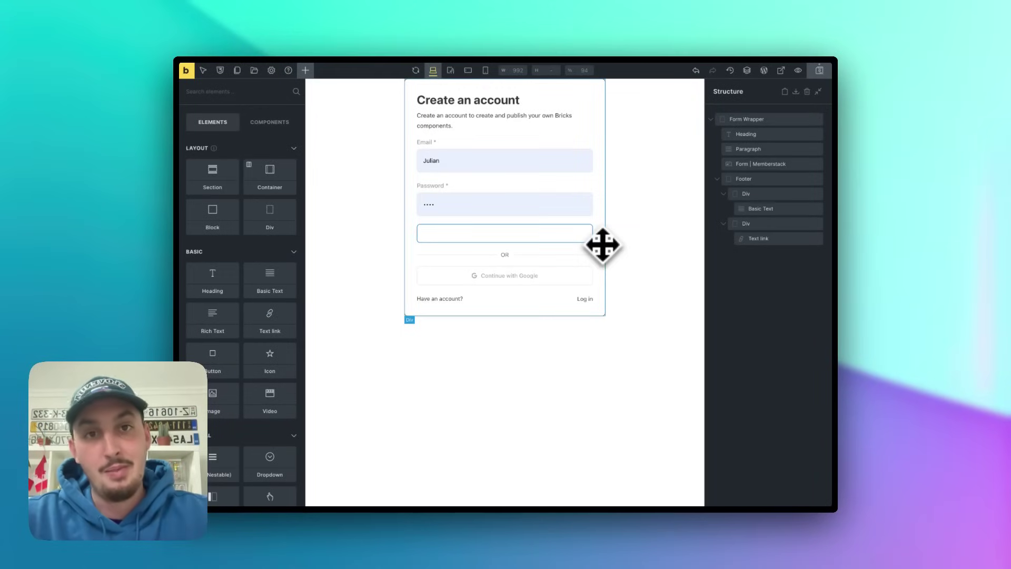
{"action": "left_click", "coordinate": [602, 245]}
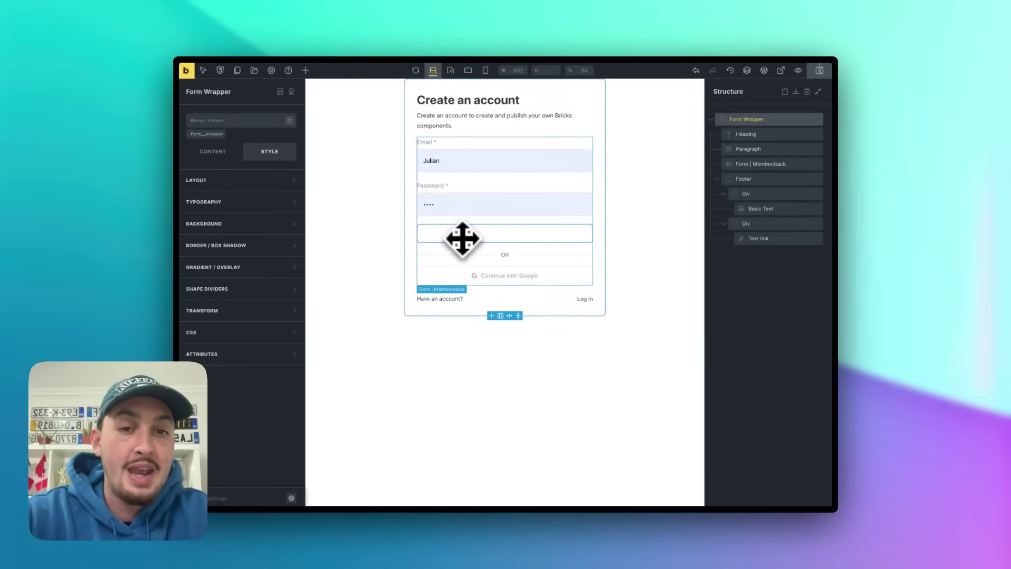
{"action": "left_click", "coordinate": [750, 134]}
{"action": "left_click", "coordinate": [759, 152]}
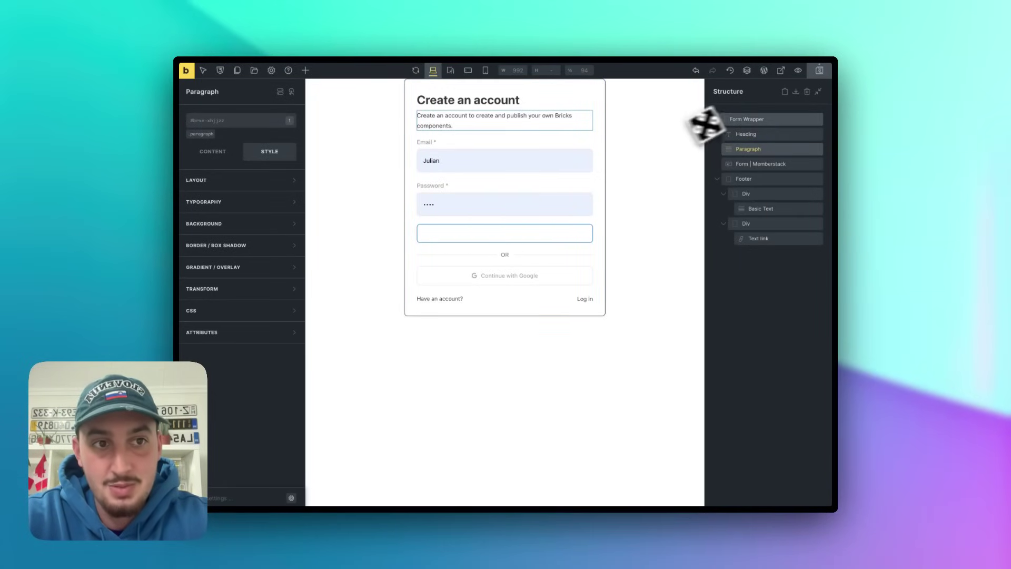
{"action": "left_click", "coordinate": [753, 164]}
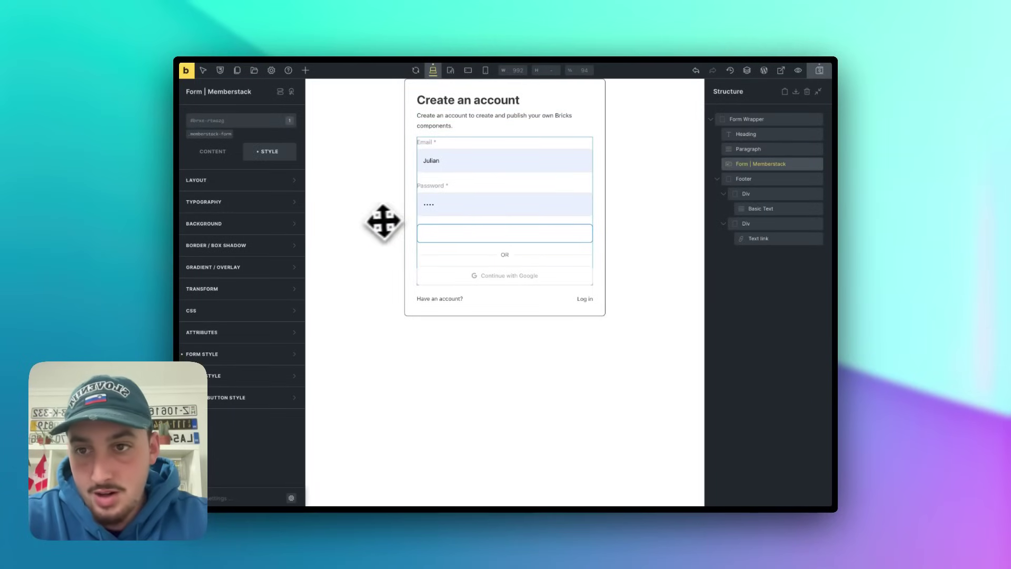
Give the .memberstack-form class a blue (#2196f3) Submit Button background
{"action": "left_click", "coordinate": [212, 135]}
{"action": "left_click", "coordinate": [248, 398]}
{"action": "scroll", "coordinate": [253, 369], "scroll_direction": "down", "scroll_amount": 3}
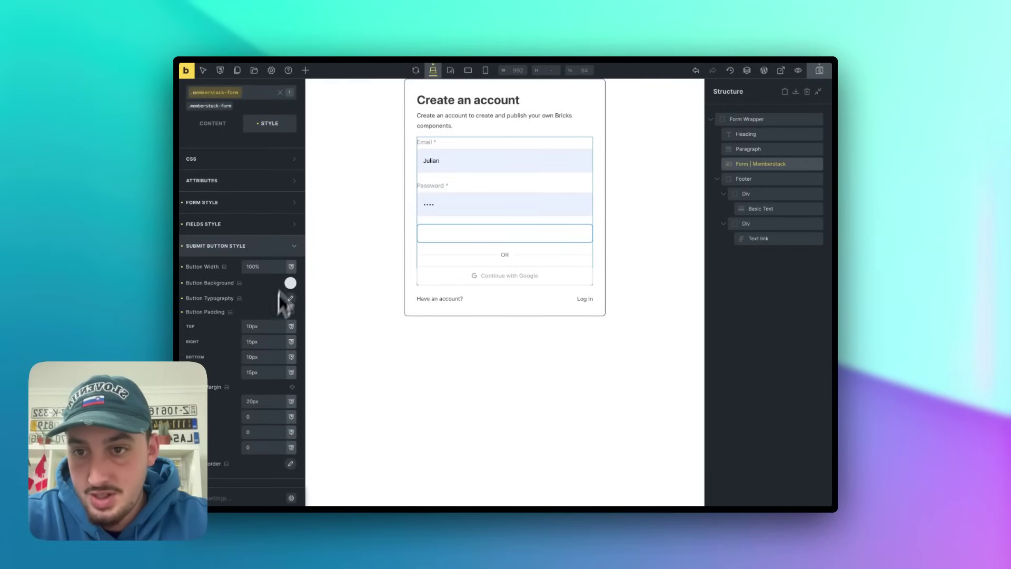
{"action": "left_click", "coordinate": [290, 283]}
{"action": "left_click", "coordinate": [263, 304]}
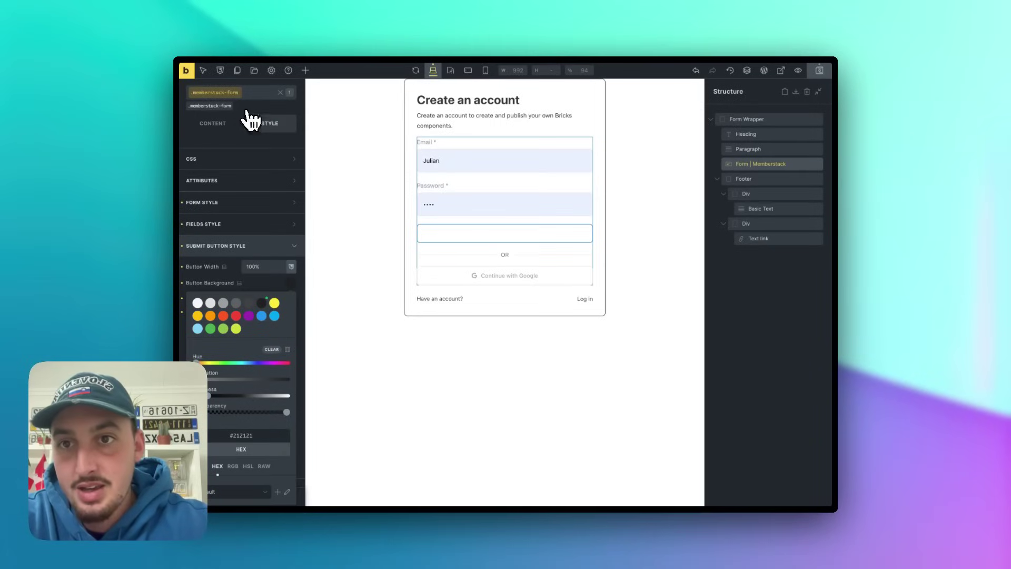
{"action": "left_click", "coordinate": [281, 93]}
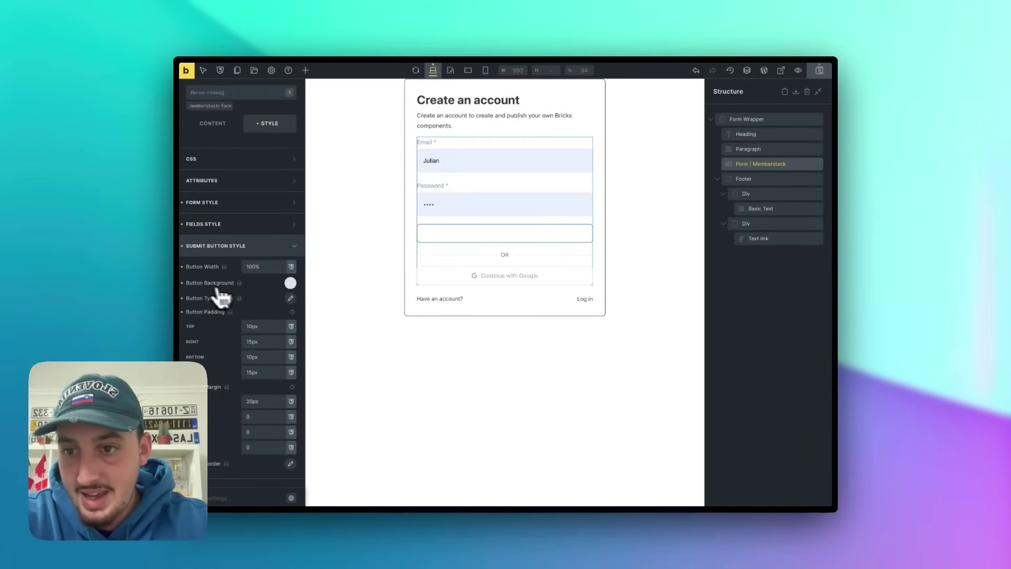
{"action": "left_click", "coordinate": [182, 282]}
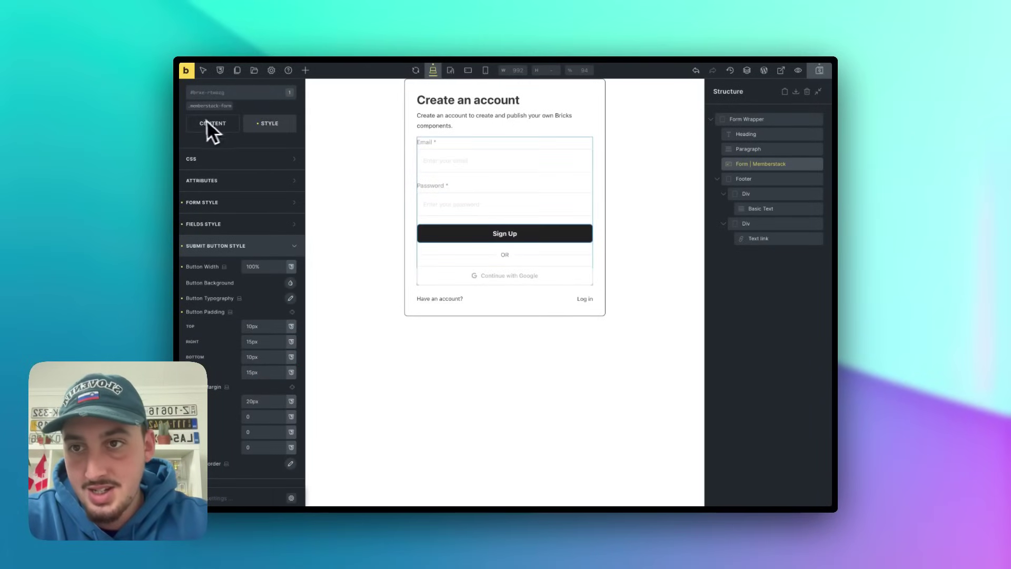
{"action": "left_click", "coordinate": [210, 106]}
{"action": "left_click", "coordinate": [292, 283]}
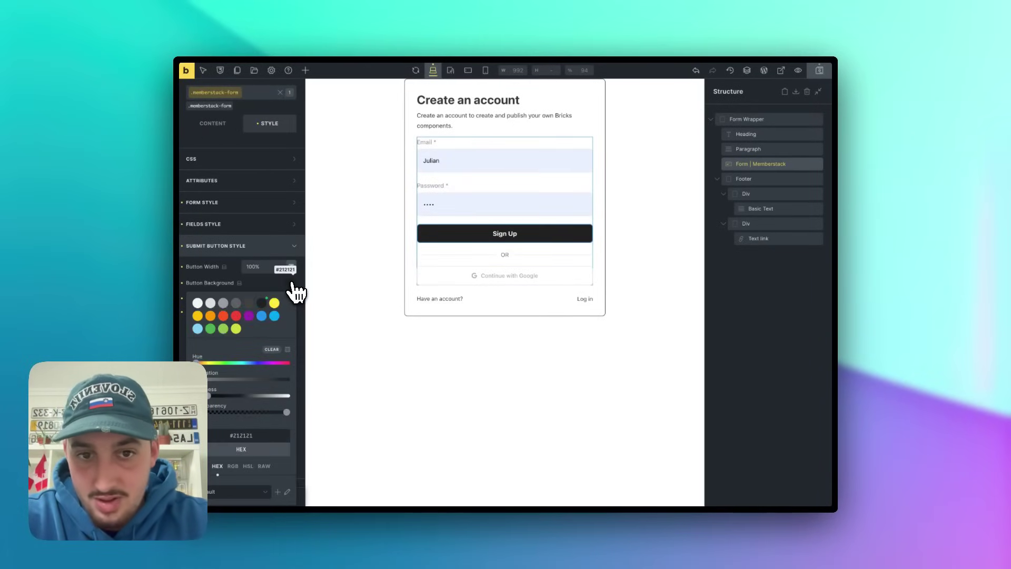
{"action": "left_click", "coordinate": [262, 316]}
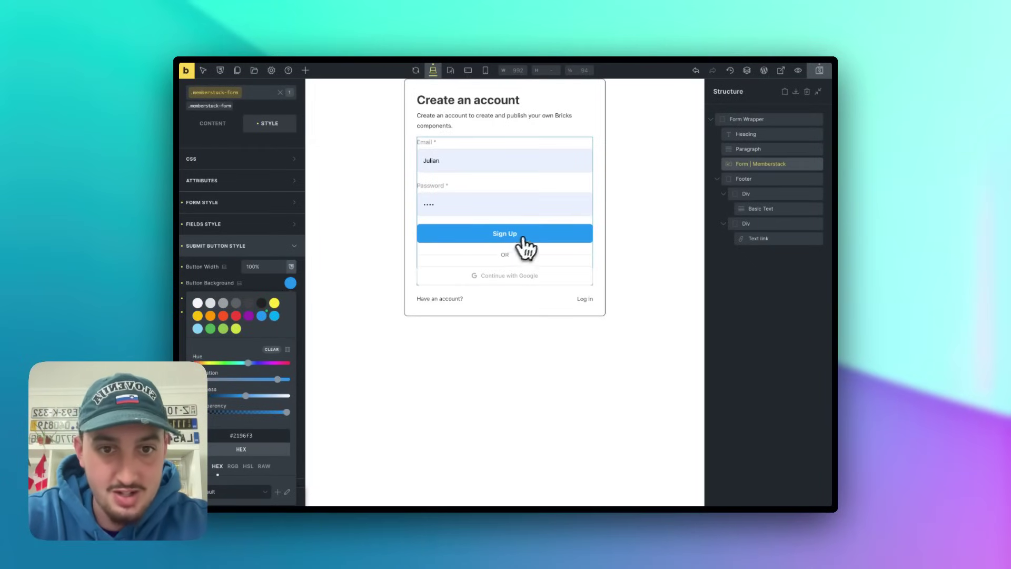
Dismiss the password suggestions and deselect the form wrapper
{"action": "left_click", "coordinate": [470, 211]}
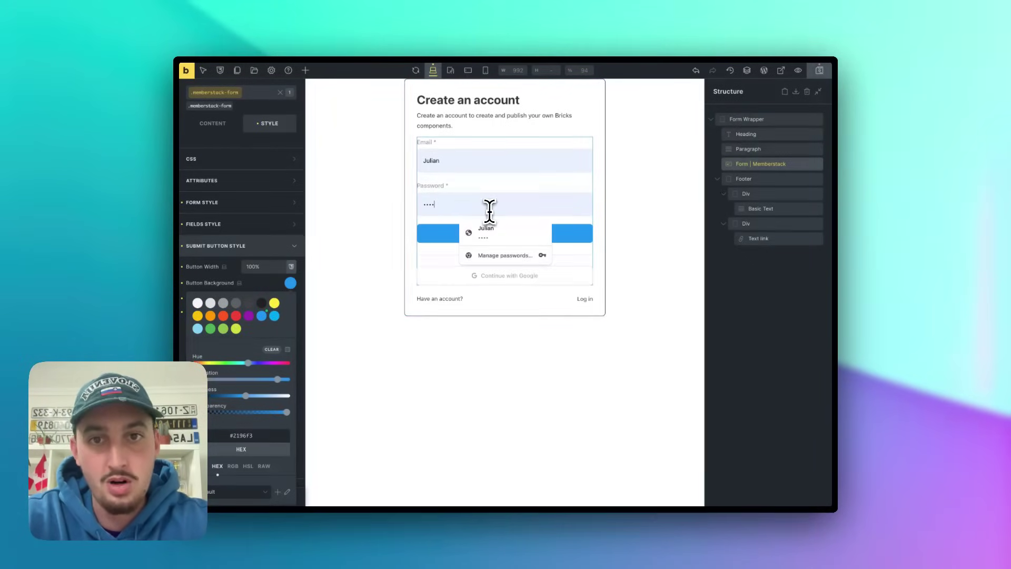
{"action": "left_click", "coordinate": [416, 124]}
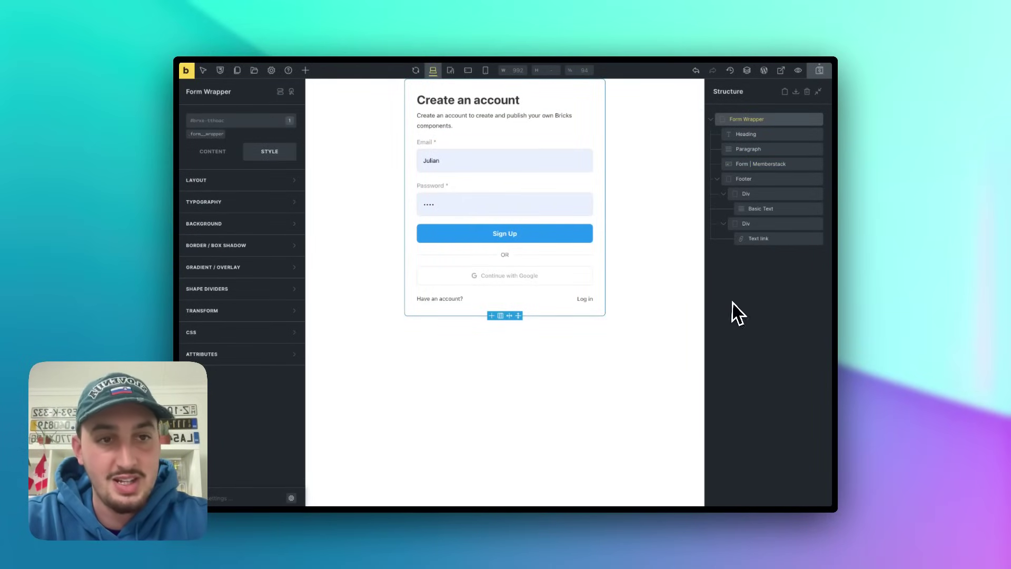
{"action": "key", "text": "Escape"}
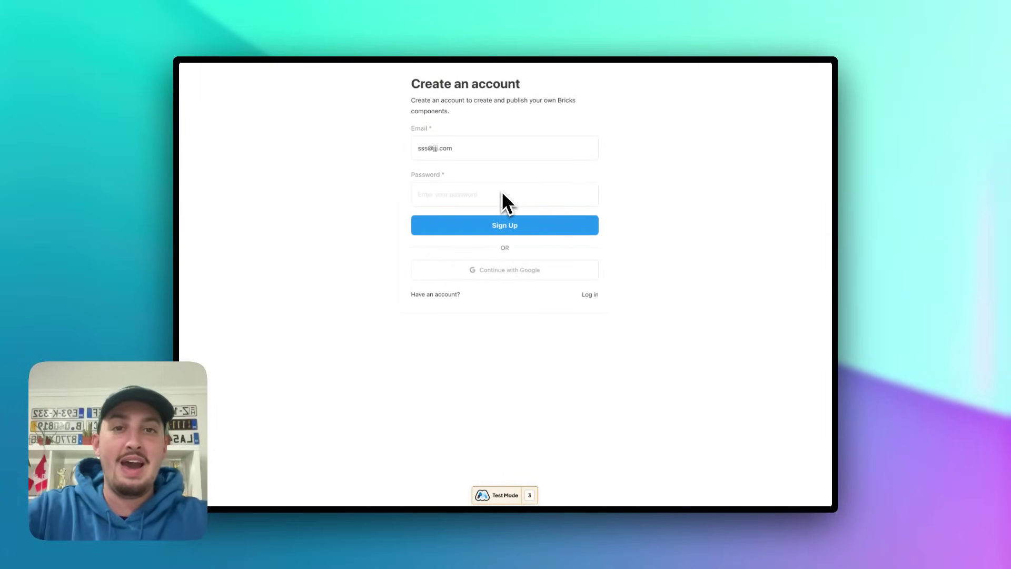
Fill in a test email address and a password, then submit the Sign Up form
{"action": "left_click", "coordinate": [434, 150]}
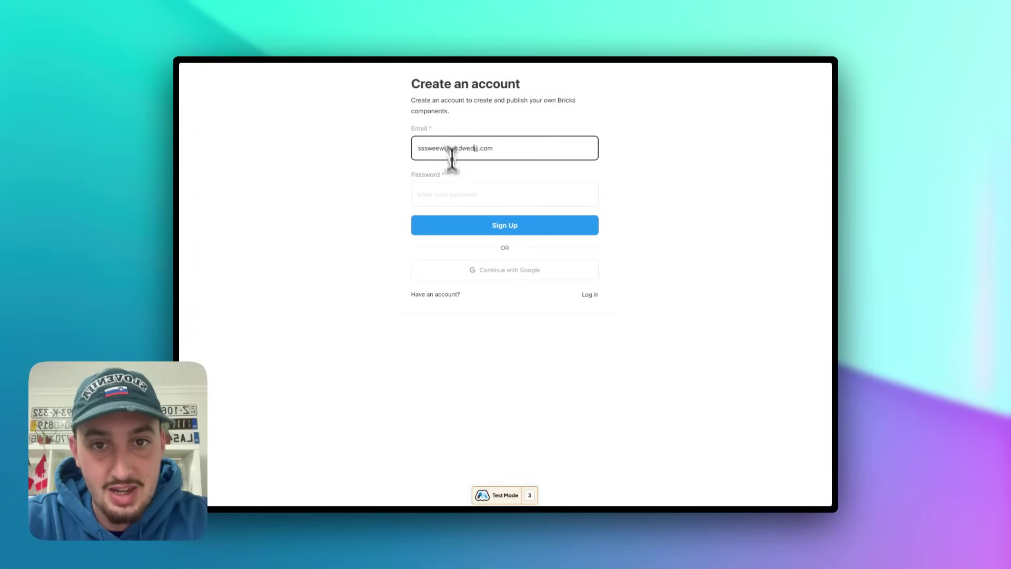
{"action": "left_click", "coordinate": [458, 199]}
{"action": "left_click", "coordinate": [487, 230]}
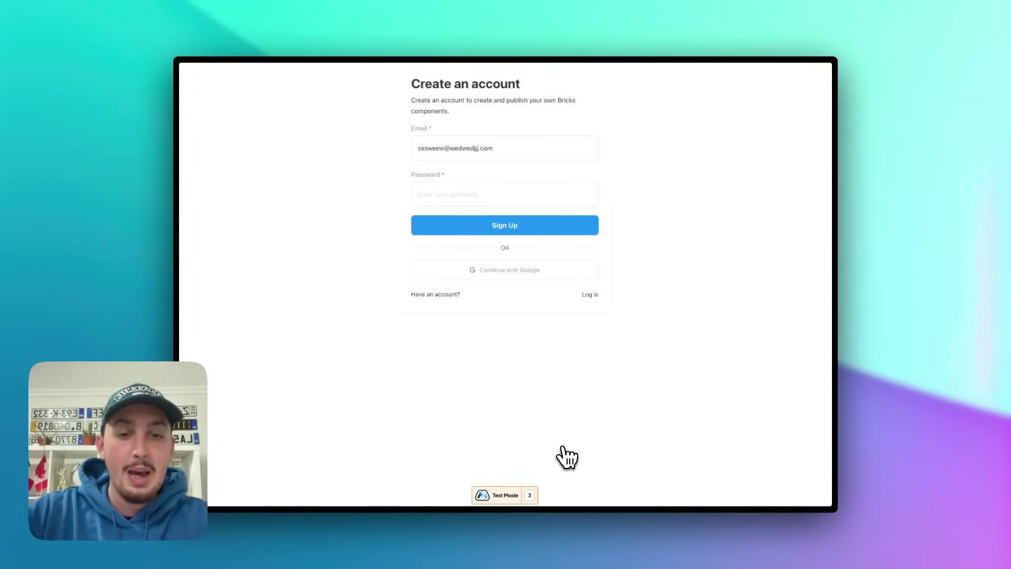
{"action": "left_click", "coordinate": [528, 496]}
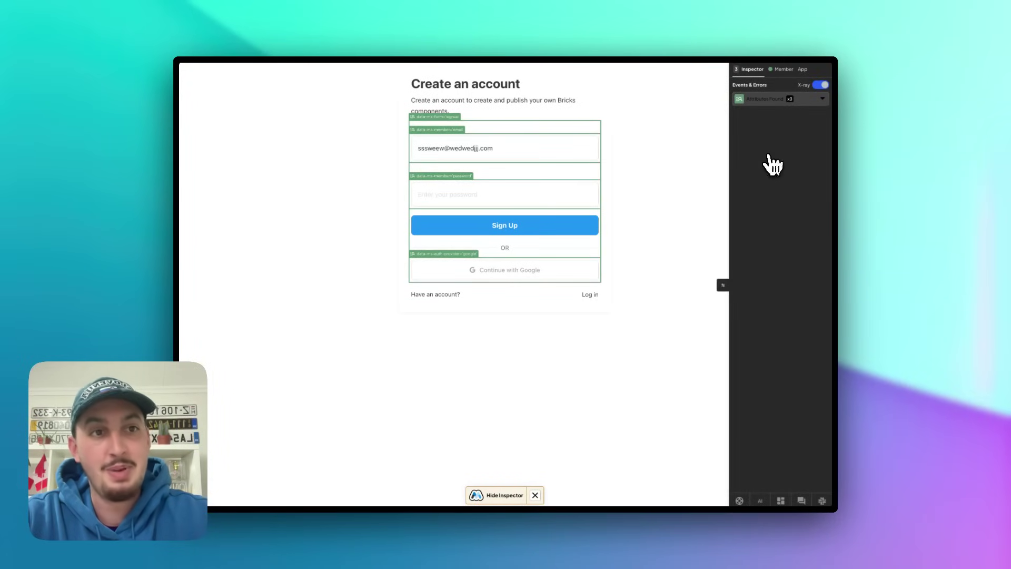
{"action": "left_click", "coordinate": [784, 69]}
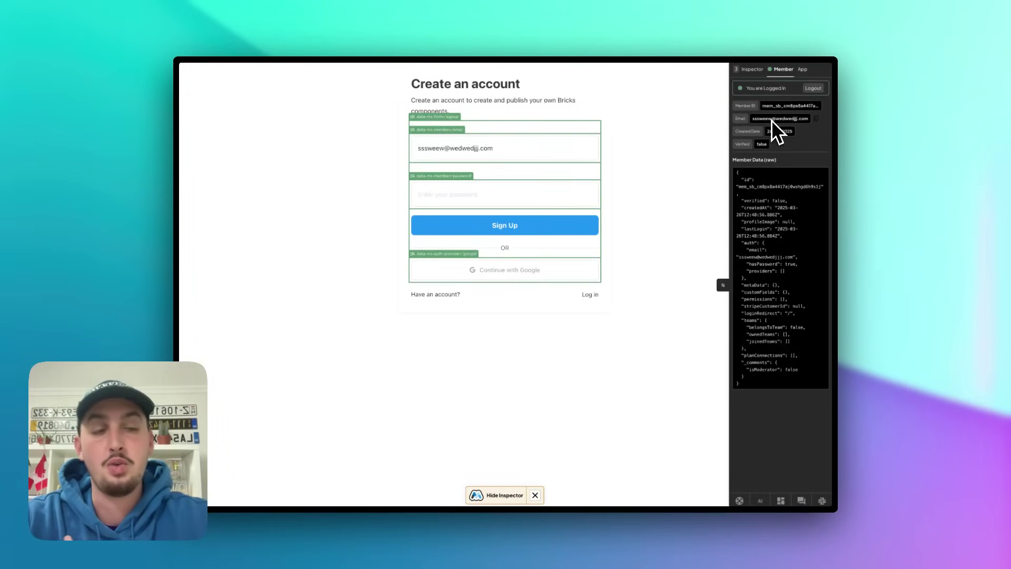
{"action": "left_click", "coordinate": [752, 69]}
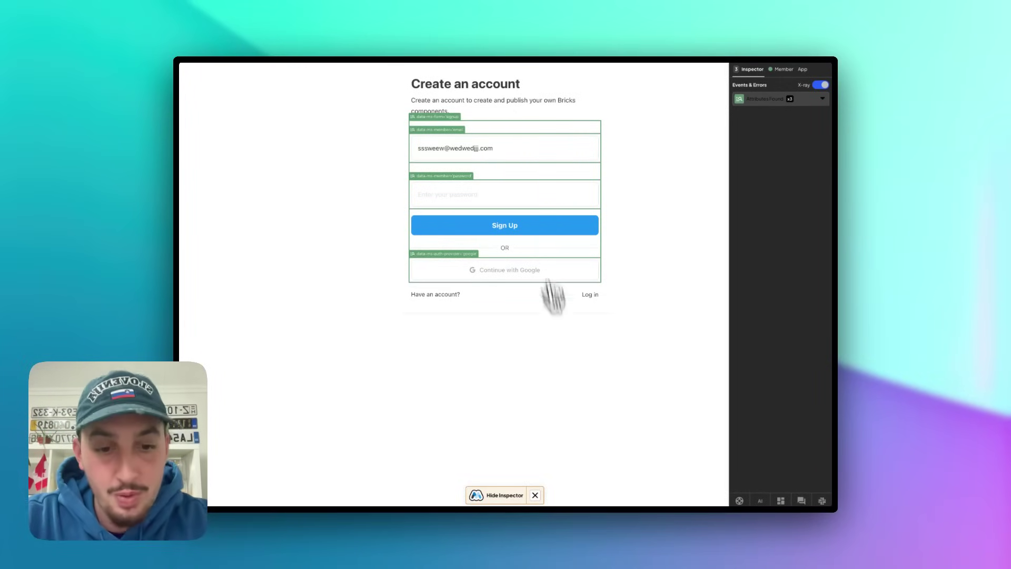
{"action": "left_click", "coordinate": [533, 496]}
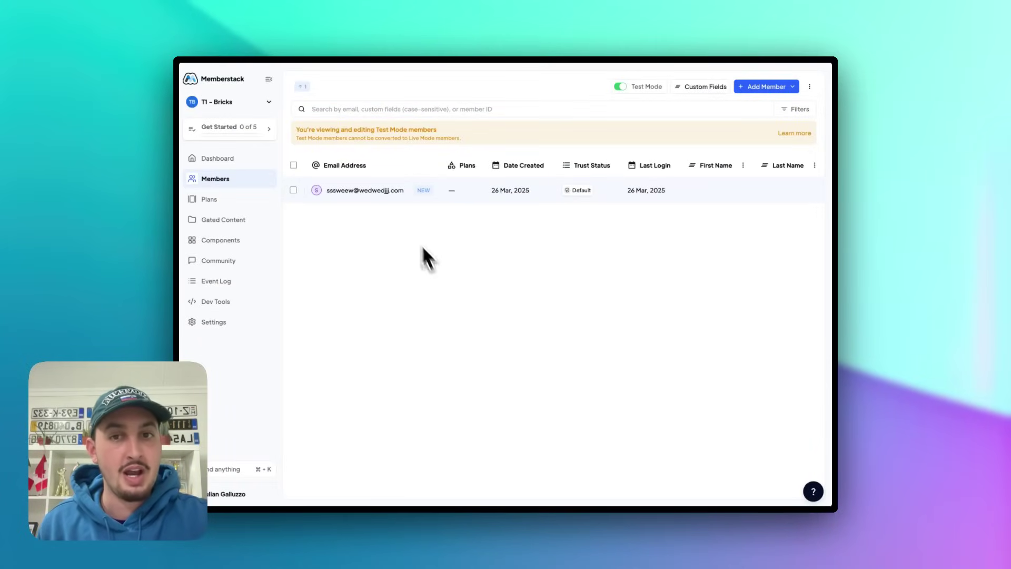
Open the new member's profile and check the unverified-email warning
{"action": "left_click", "coordinate": [392, 198]}
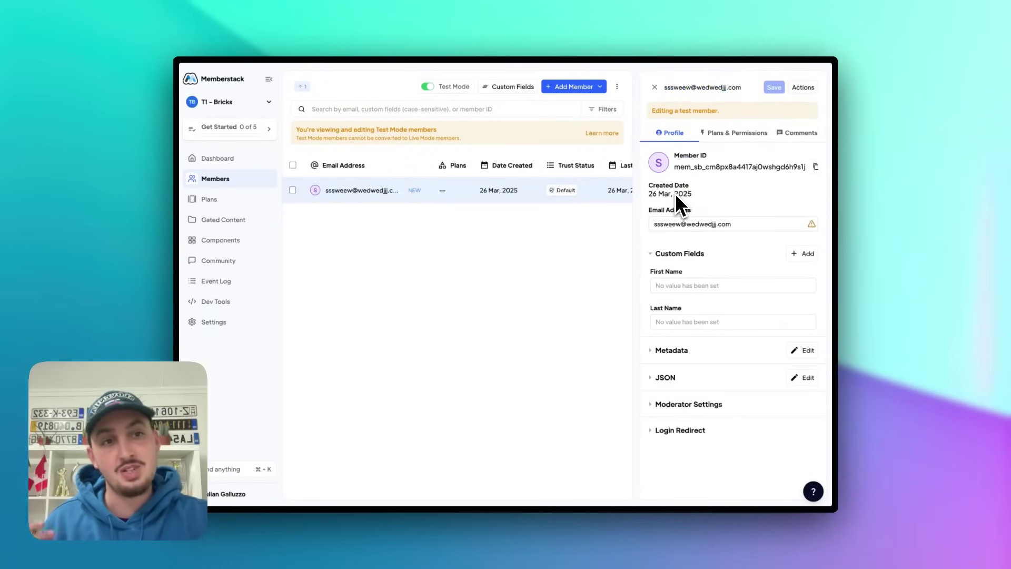
{"action": "mouse_move", "coordinate": [814, 224]}
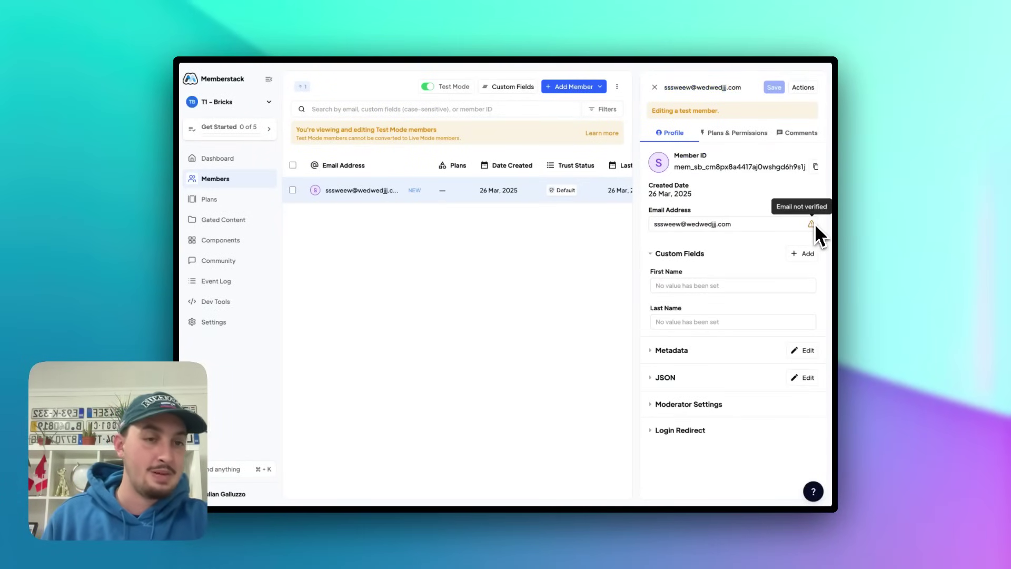
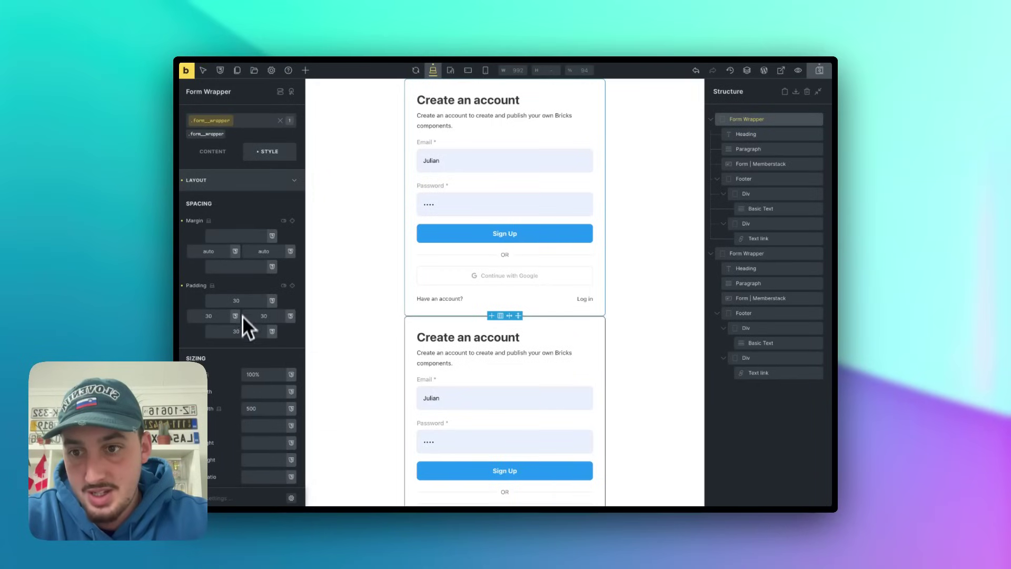
Give the form card a top and bottom margin of 30
{"action": "left_click", "coordinate": [244, 268]}
{"action": "type", "text": "30"}
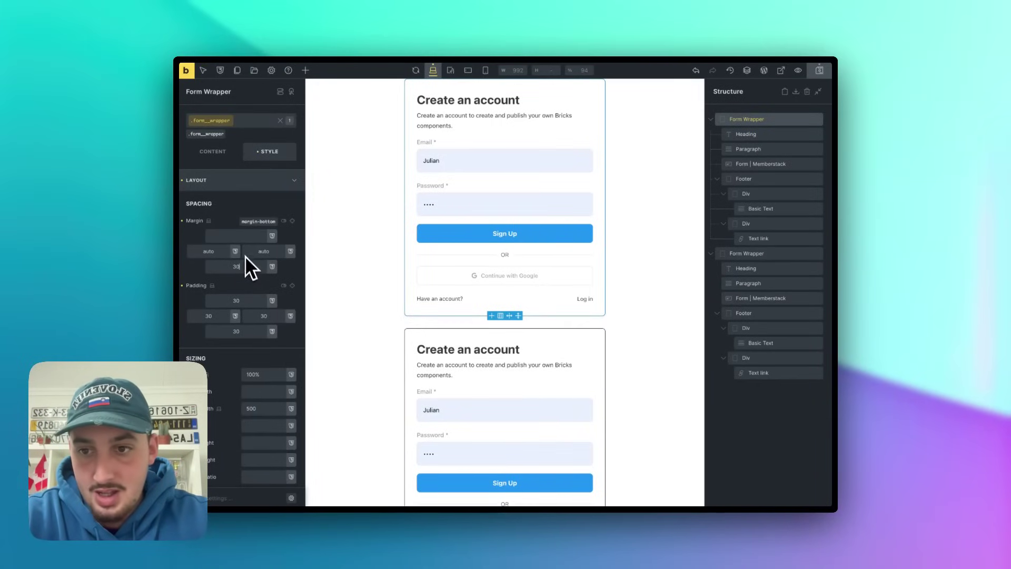
{"action": "left_click", "coordinate": [242, 236]}
{"action": "type", "text": "30"}
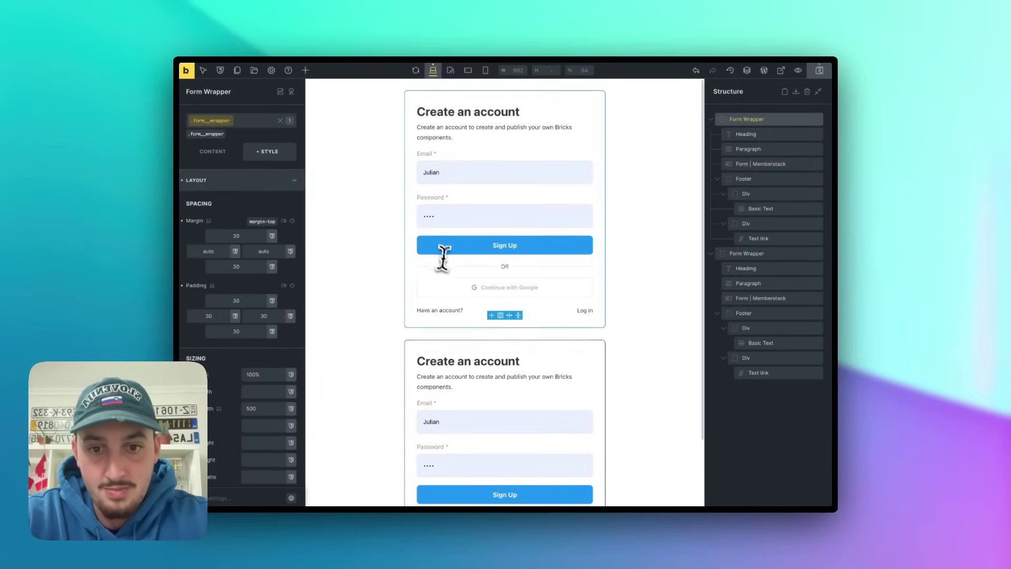
{"action": "scroll", "coordinate": [447, 248], "scroll_direction": "down", "scroll_amount": 2}
{"action": "scroll", "coordinate": [447, 267], "scroll_direction": "up", "scroll_amount": 2}
{"action": "scroll", "coordinate": [448, 263], "scroll_direction": "down", "scroll_amount": 2}
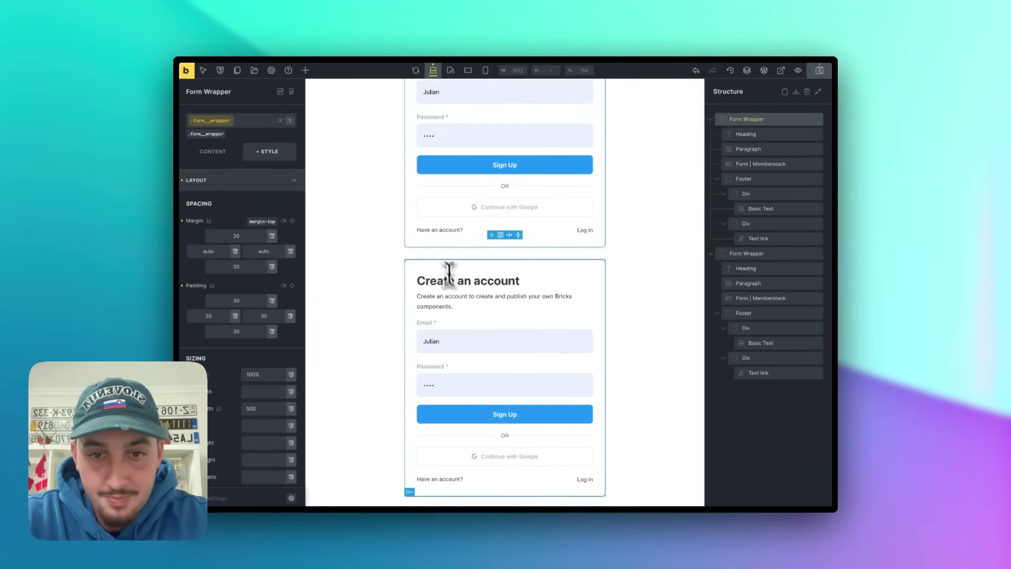
Retitle the second card 'Login' with the text 'Enter your credentials to continue'
{"action": "double_click", "coordinate": [483, 285]}
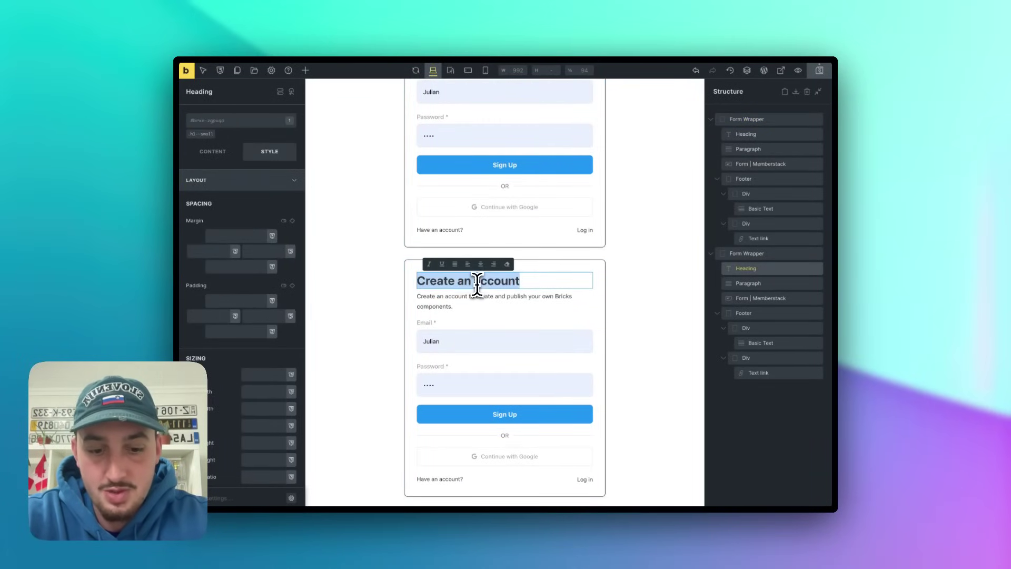
{"action": "type", "text": "Login"}
{"action": "triple_click", "coordinate": [474, 298]}
{"action": "type", "text": "E"}
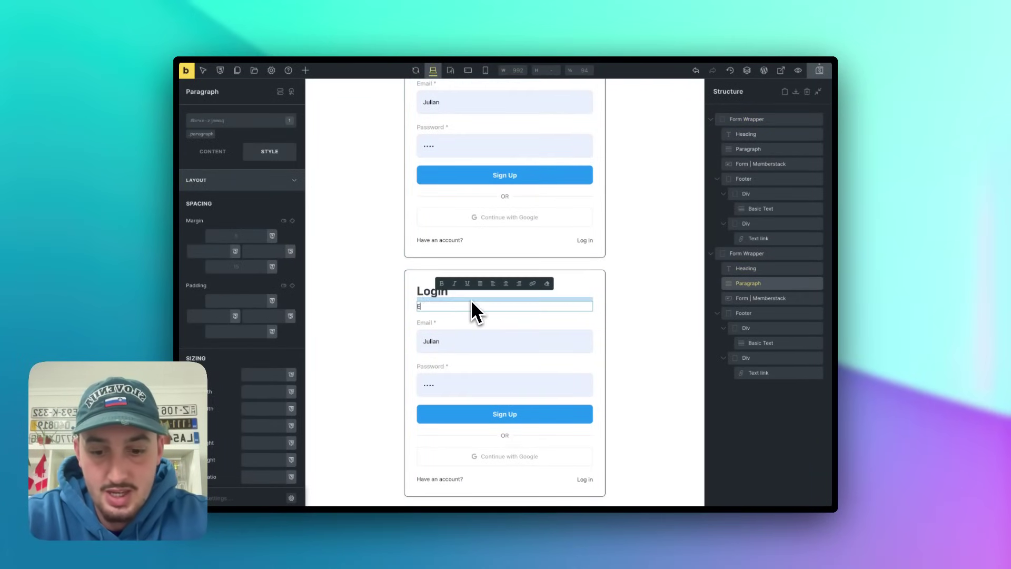
{"action": "type", "text": "nter yo"}
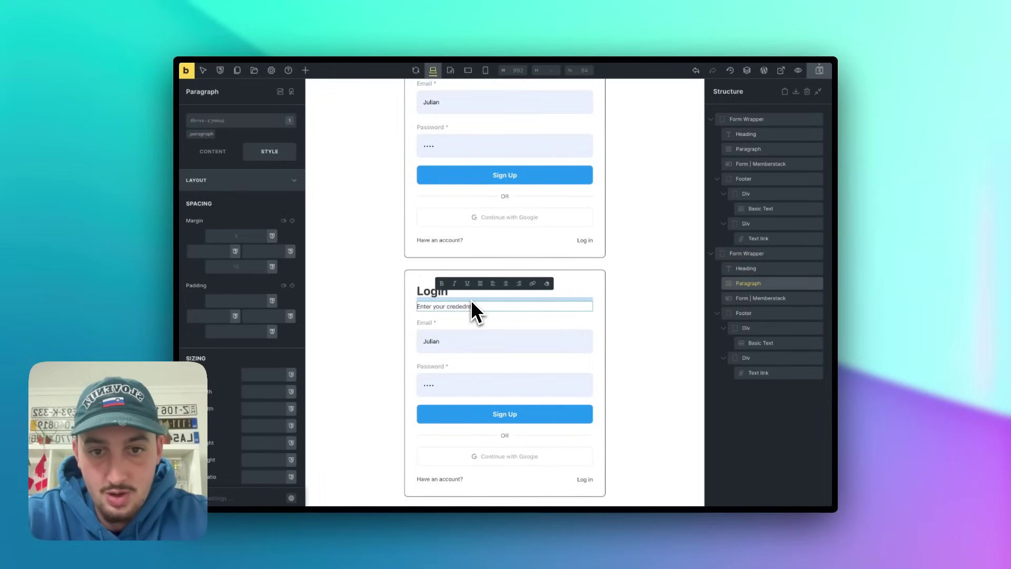
{"action": "type", "text": "ur credentials to "}
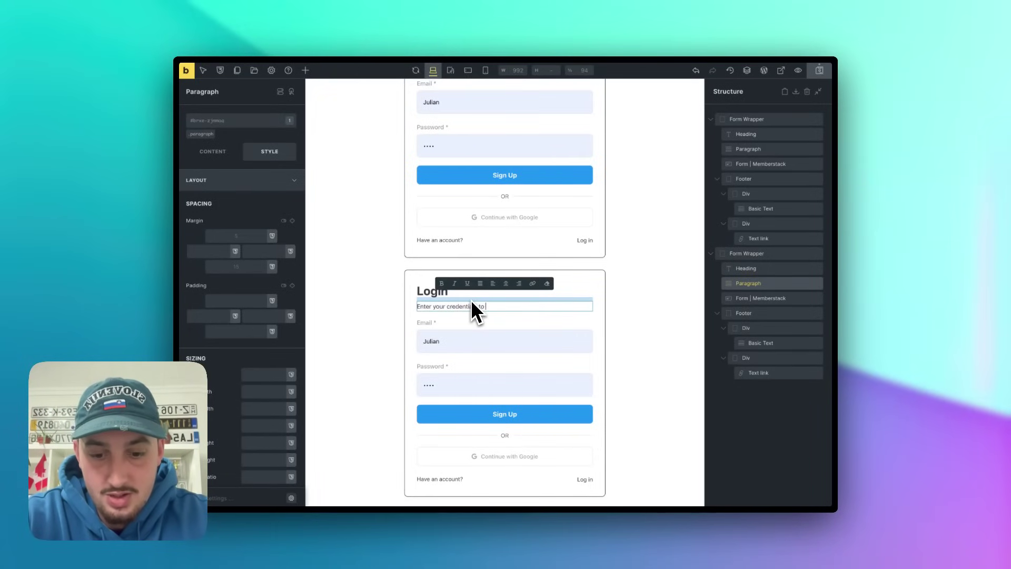
{"action": "type", "text": "continue"}
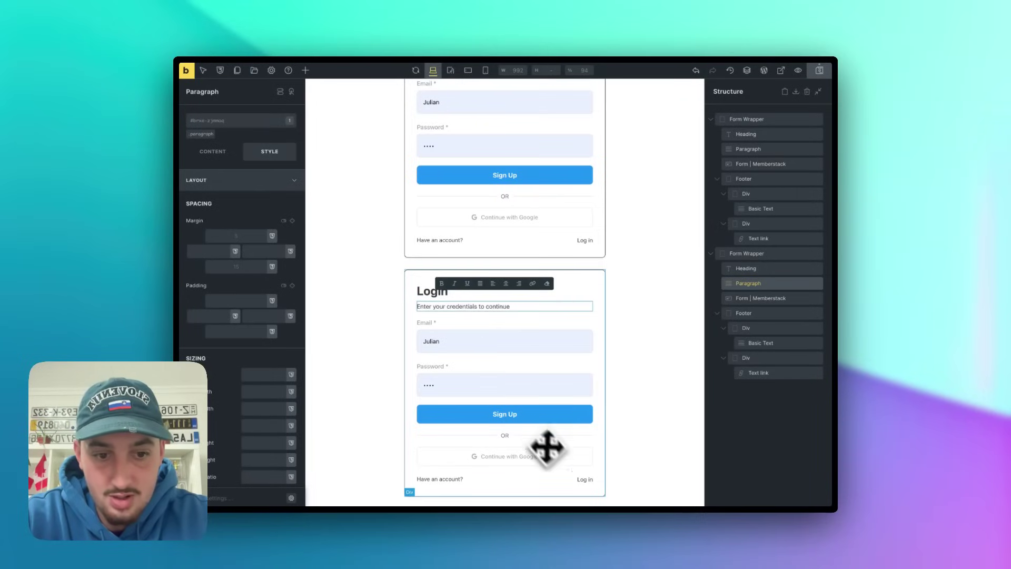
{"action": "left_click", "coordinate": [586, 480]}
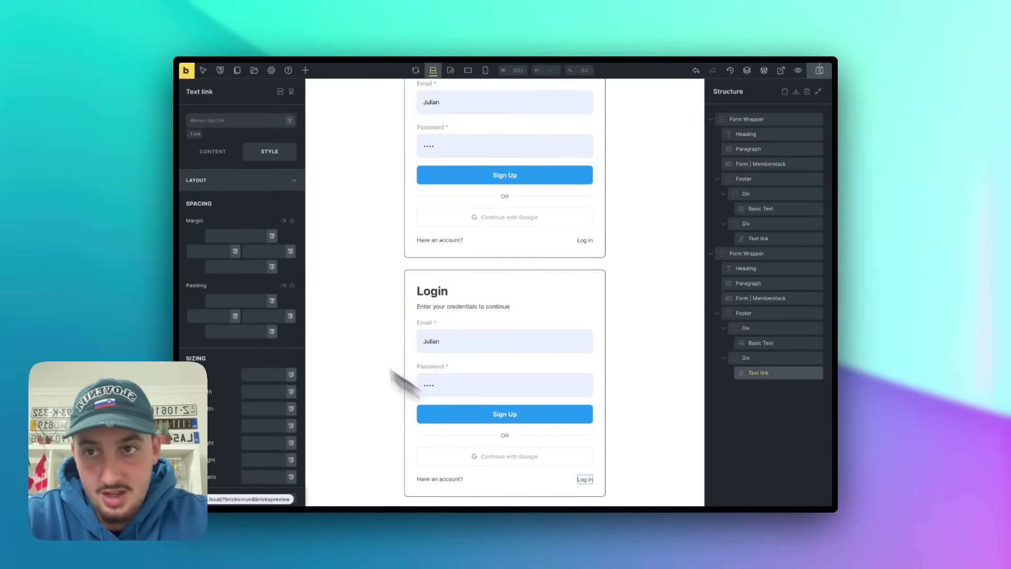
{"action": "left_click", "coordinate": [216, 154]}
{"action": "triple_click", "coordinate": [219, 179]}
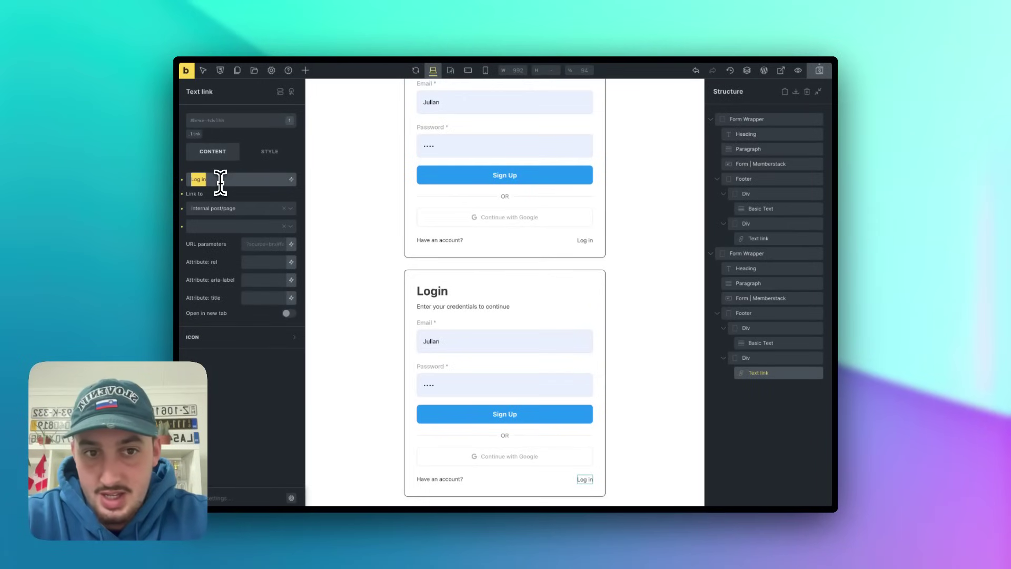
Delete the footer from both the sign-up card and the Login card
{"action": "left_click", "coordinate": [502, 242]}
{"action": "right_click", "coordinate": [498, 243]}
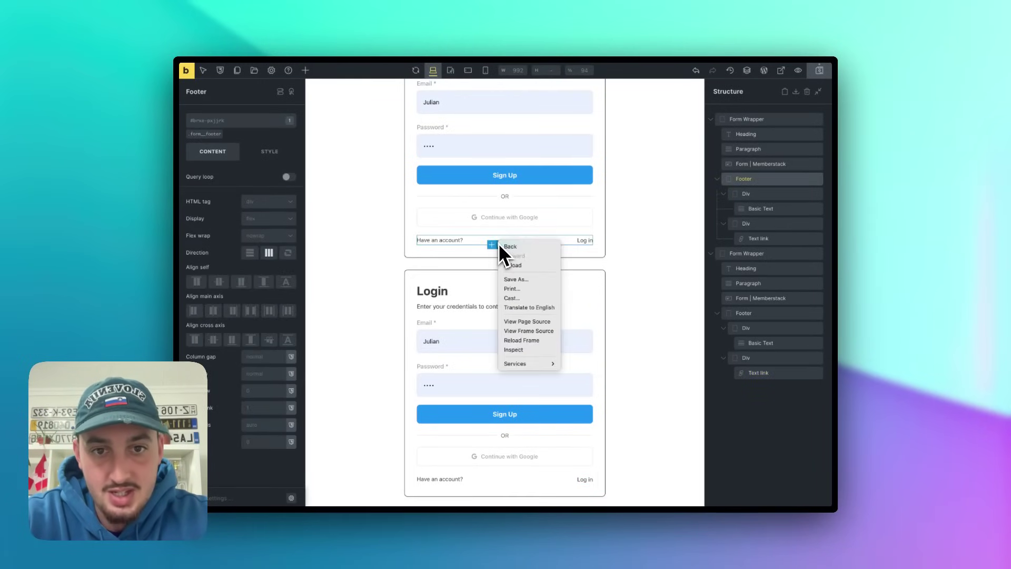
{"action": "left_click", "coordinate": [470, 241]}
{"action": "right_click", "coordinate": [471, 243]}
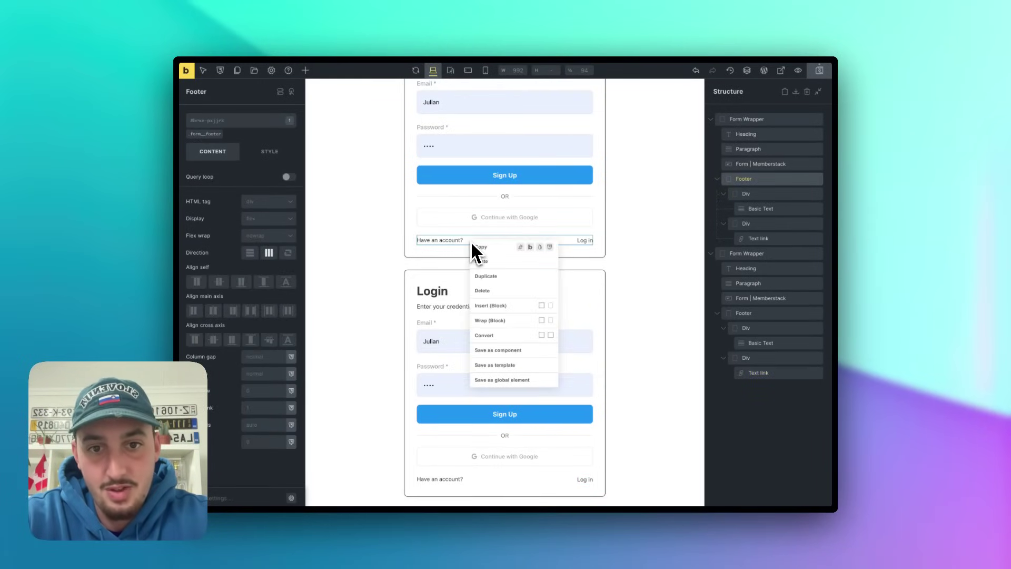
{"action": "left_click", "coordinate": [495, 291]}
{"action": "left_click", "coordinate": [513, 479]}
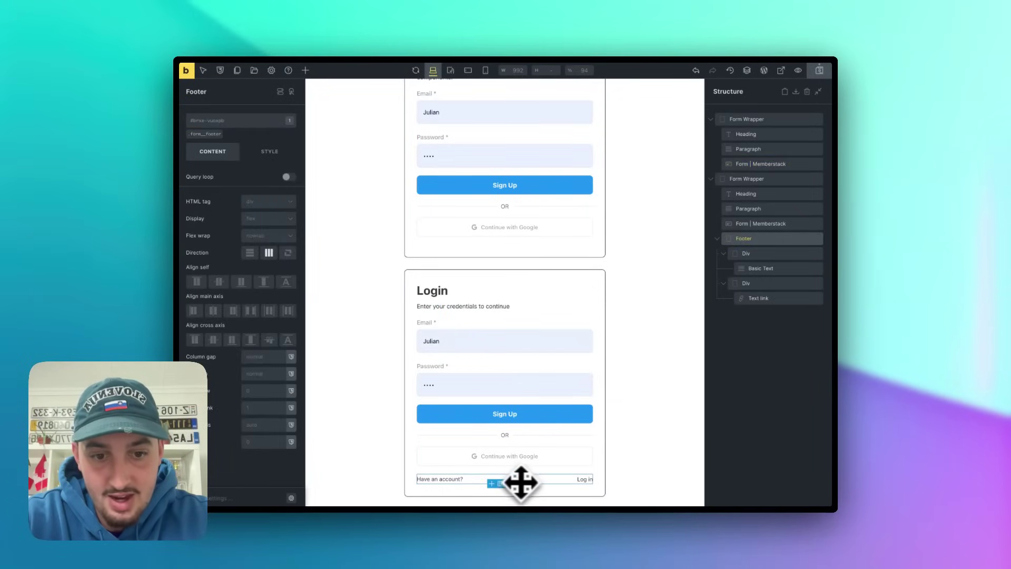
{"action": "right_click", "coordinate": [546, 481]}
{"action": "left_click", "coordinate": [559, 412]}
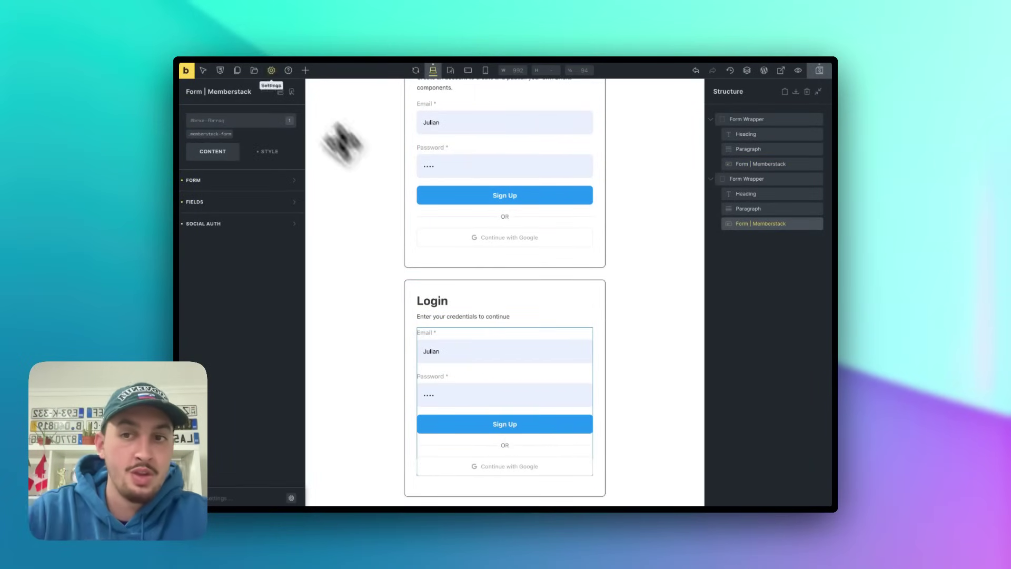
Set the second Memberstack form's Form Type to Login and save the page
{"action": "left_click", "coordinate": [234, 182]}
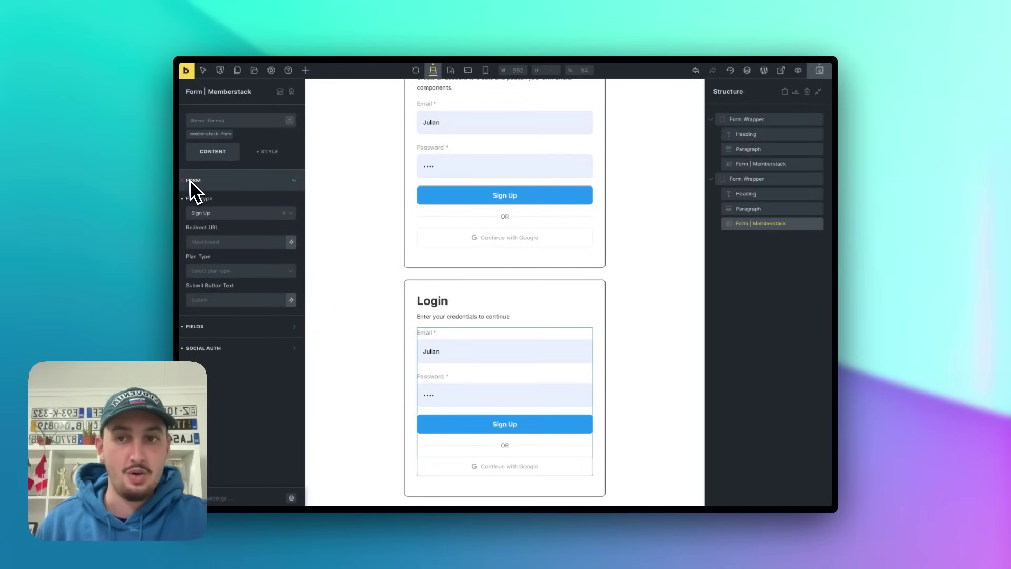
{"action": "left_click", "coordinate": [223, 216]}
{"action": "left_click", "coordinate": [211, 230]}
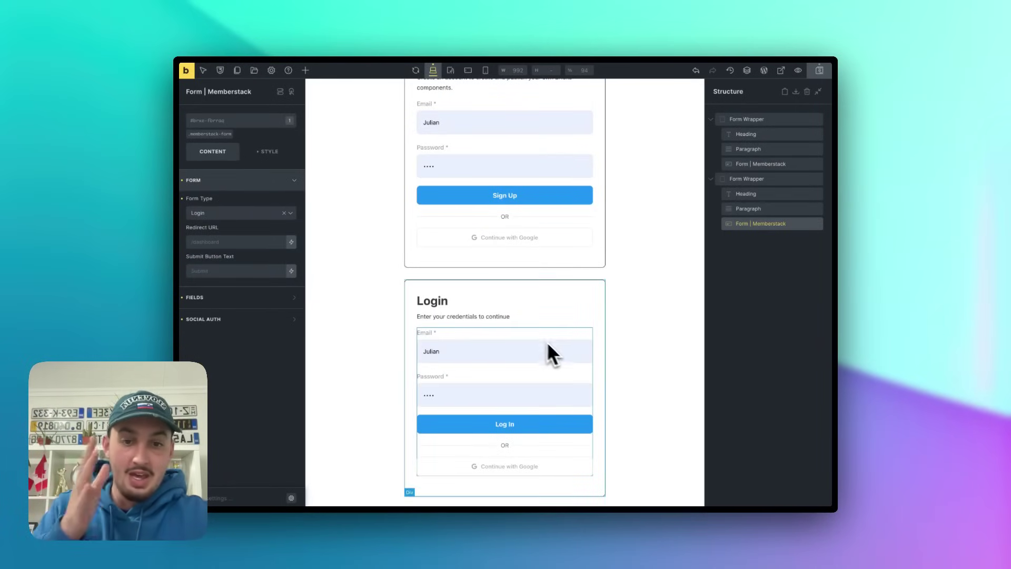
{"action": "left_click", "coordinate": [819, 70]}
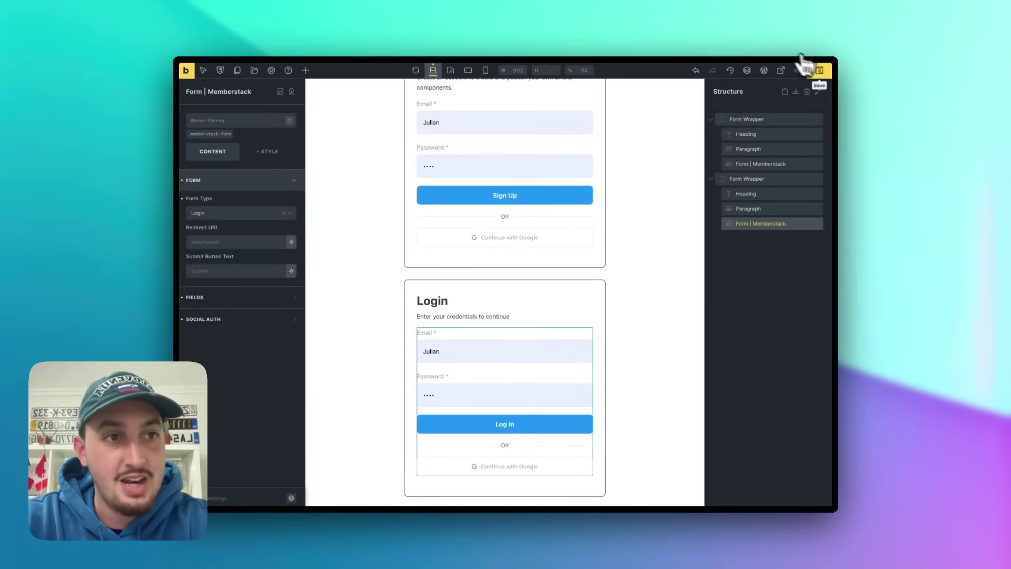
Save the page and navigate to the gated page address
{"action": "left_click", "coordinate": [820, 71]}
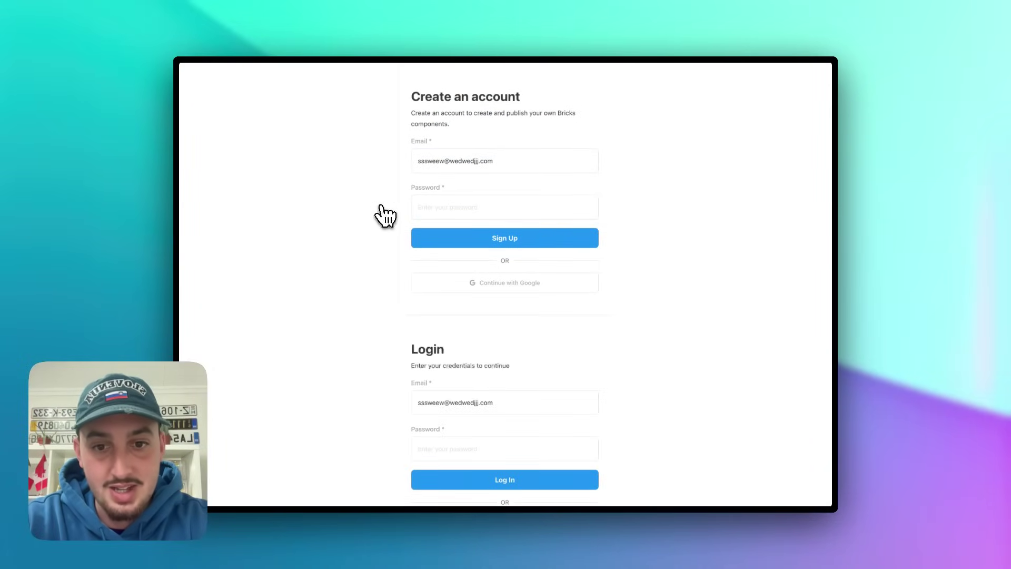
{"action": "scroll", "coordinate": [392, 252], "scroll_direction": "down", "scroll_amount": 2}
{"action": "scroll", "coordinate": [473, 316], "scroll_direction": "up", "scroll_amount": 3}
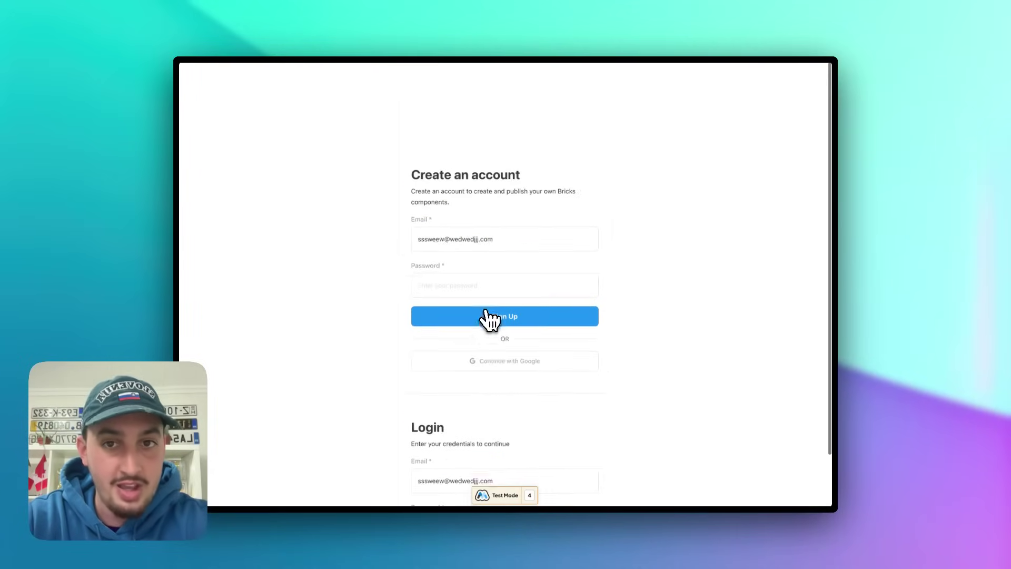
{"action": "scroll", "coordinate": [535, 223], "scroll_direction": "down", "scroll_amount": 2}
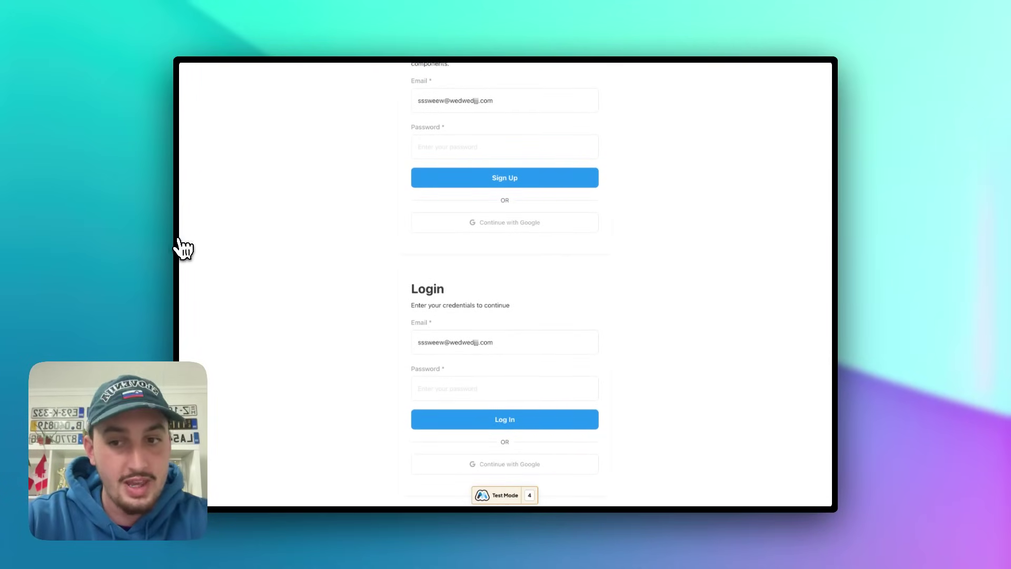
{"action": "key", "text": "super+l"}
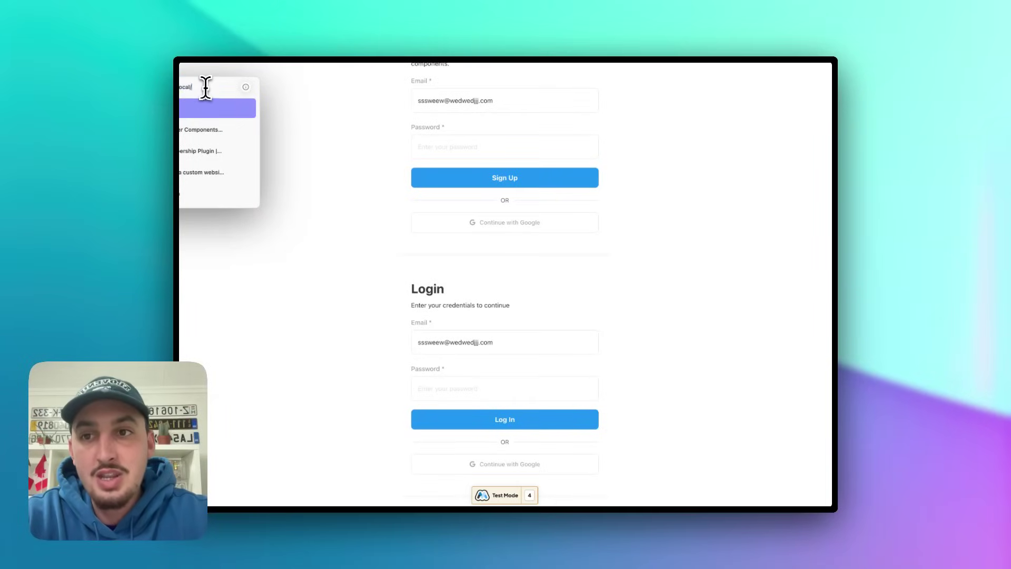
{"action": "key", "text": "Return"}
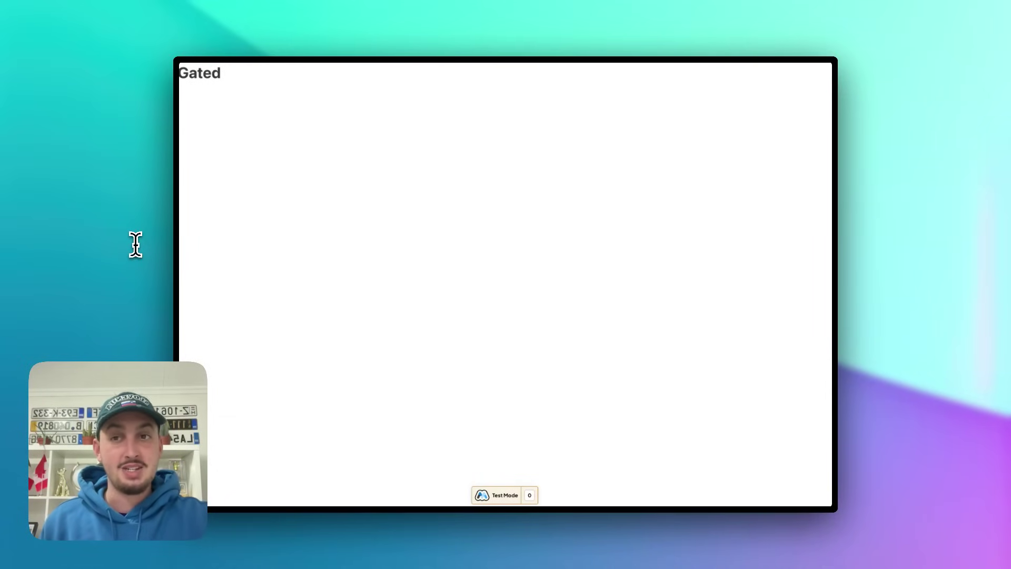
Log the current test member out via the Memberstack inspector and confirm the status
{"action": "left_click", "coordinate": [530, 498]}
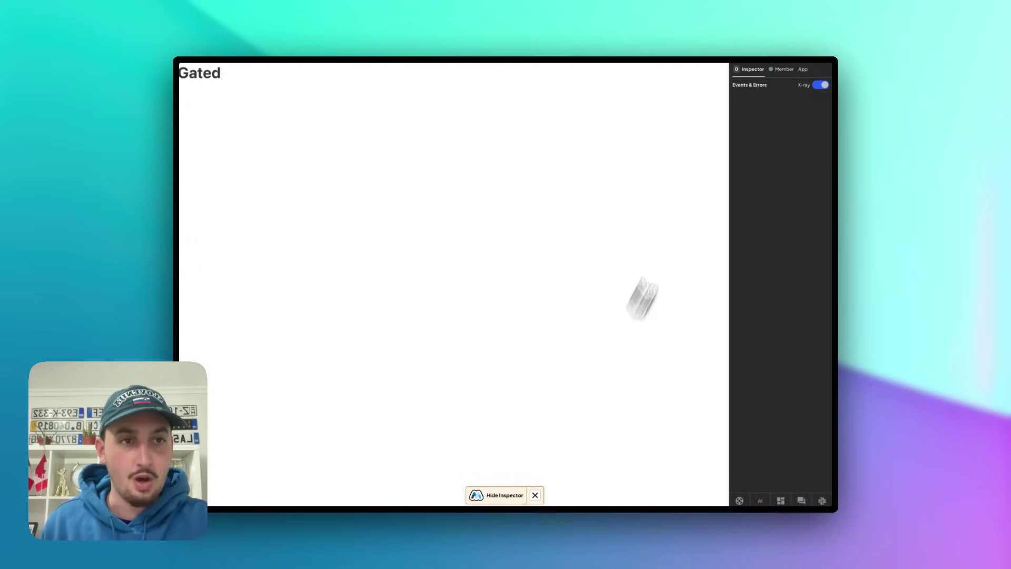
{"action": "left_click", "coordinate": [781, 73]}
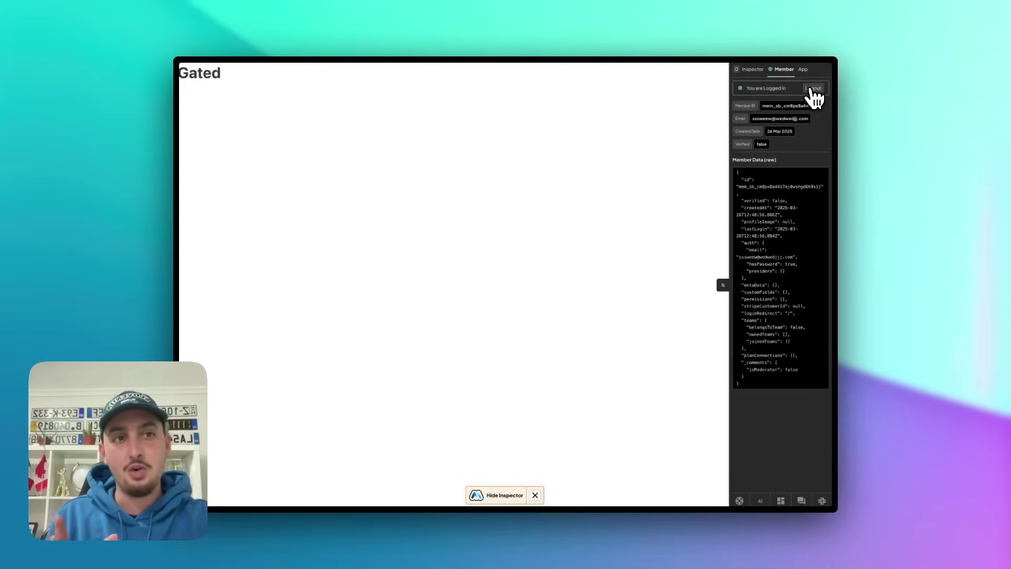
{"action": "left_click", "coordinate": [807, 89]}
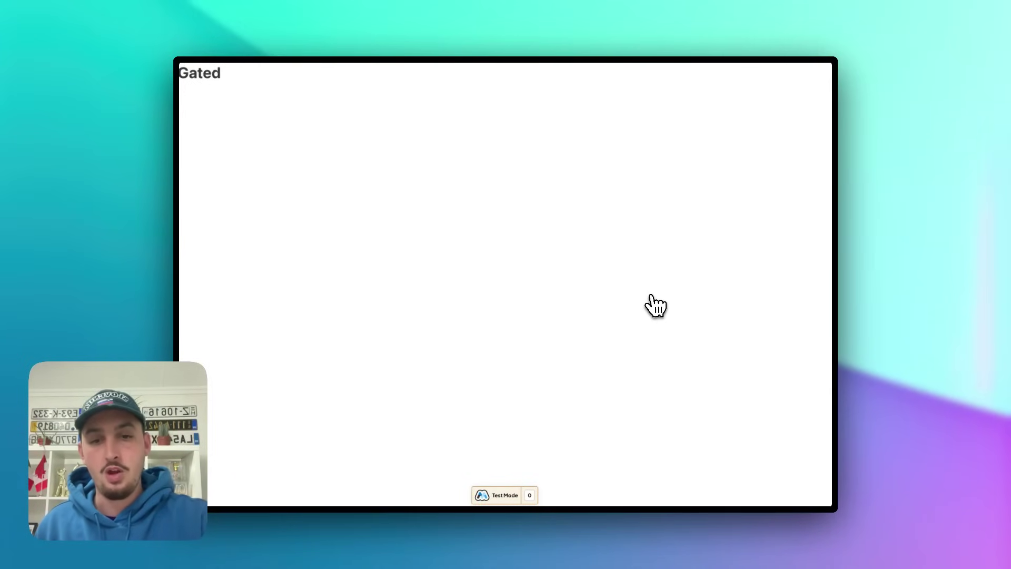
{"action": "left_click", "coordinate": [532, 494]}
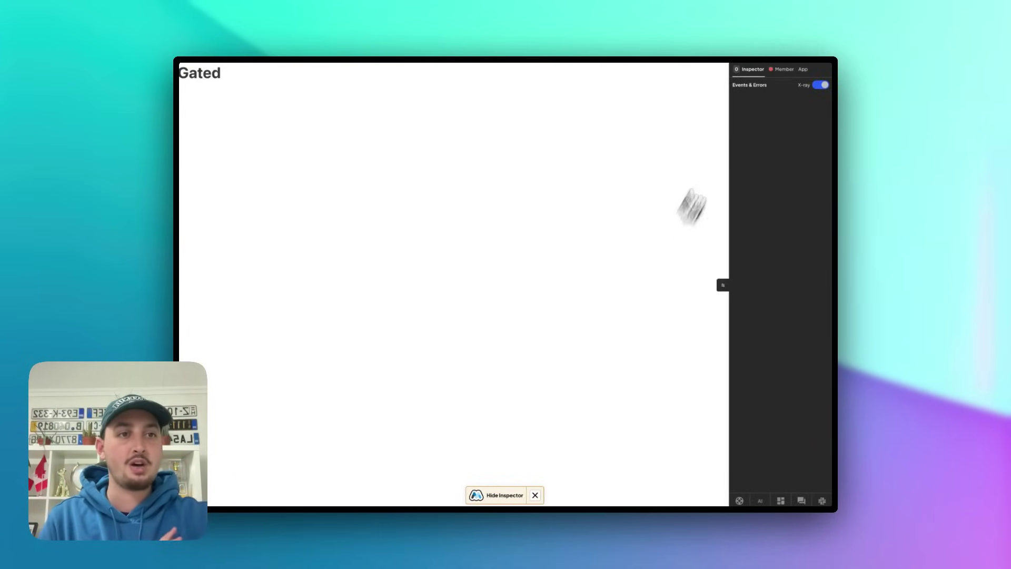
{"action": "left_click", "coordinate": [783, 74]}
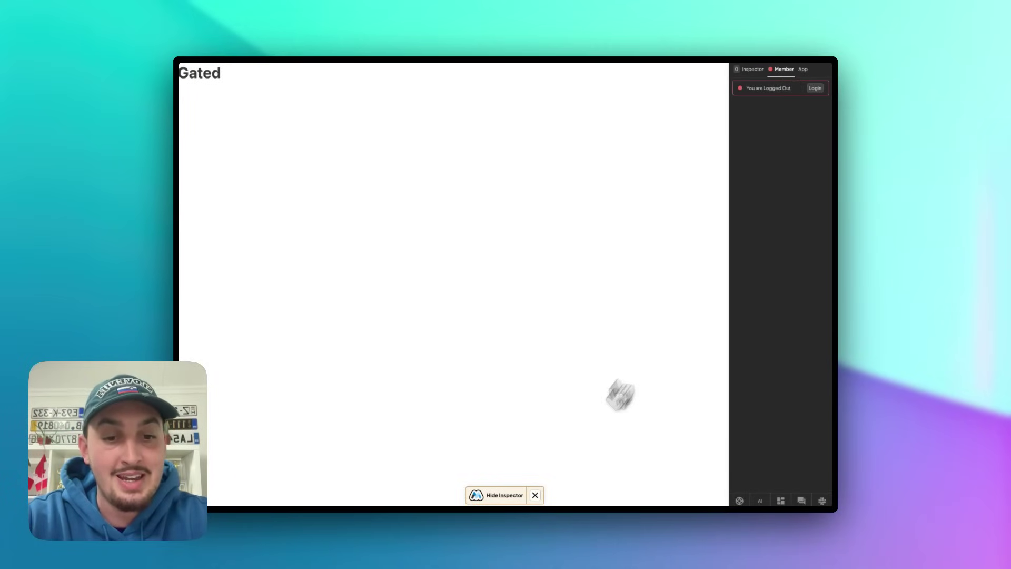
{"action": "left_click", "coordinate": [535, 495]}
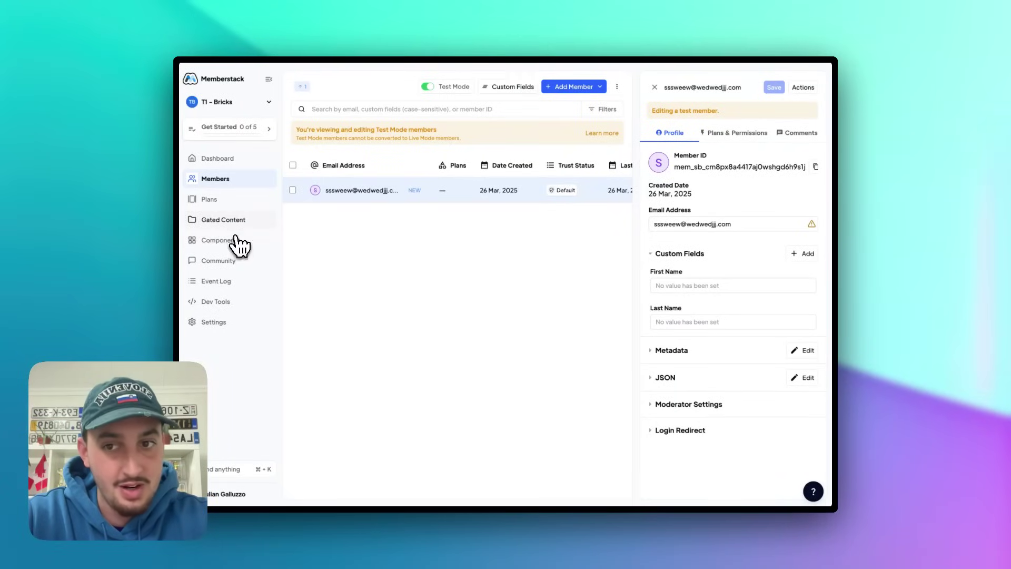
Create a gated content item named 'Gated' with access granted to All Members
{"action": "left_click", "coordinate": [234, 224]}
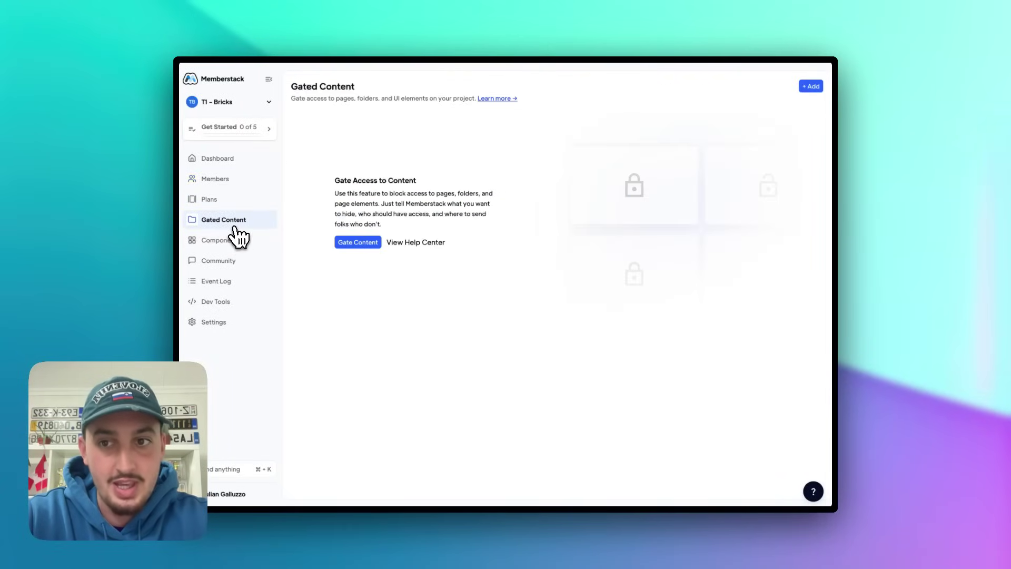
{"action": "left_click", "coordinate": [811, 86]}
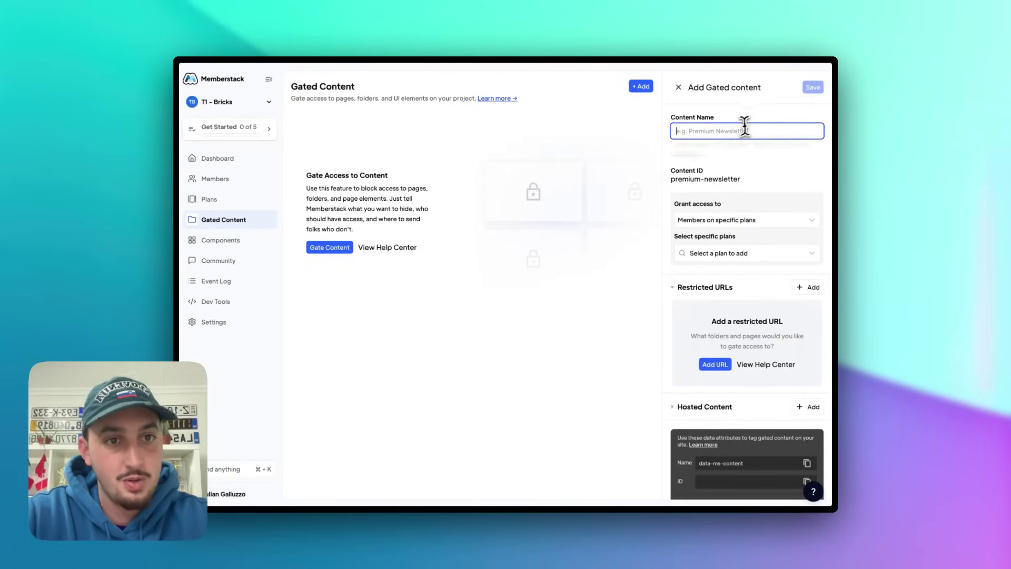
{"action": "type", "text": "Gated"}
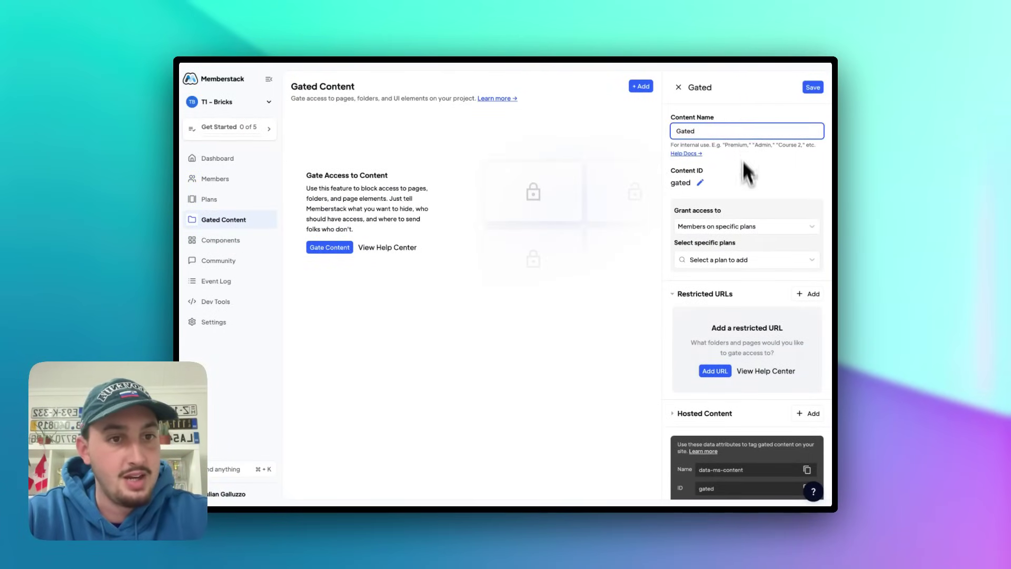
{"action": "scroll", "coordinate": [735, 231], "scroll_direction": "down", "scroll_amount": 2}
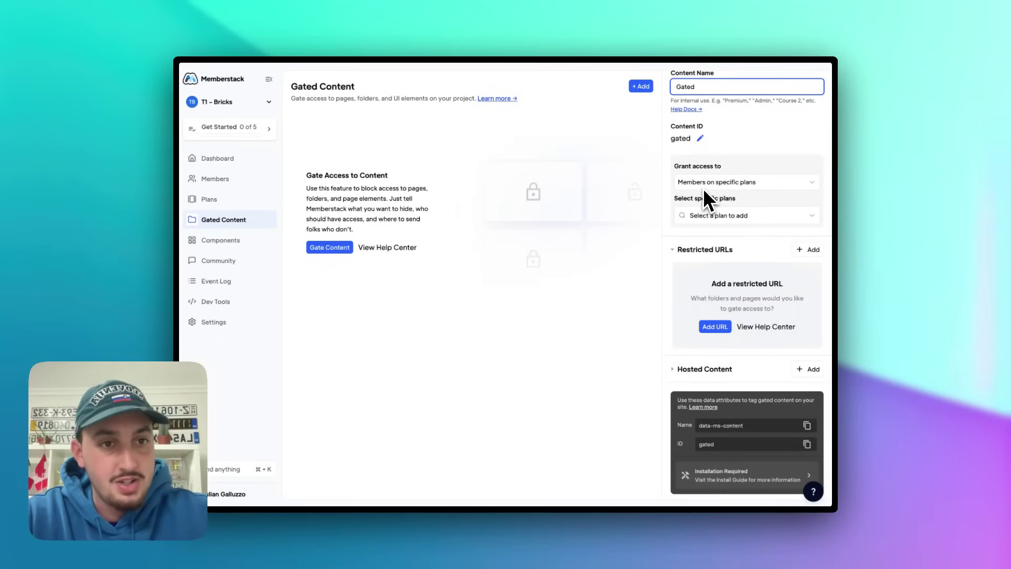
{"action": "left_click", "coordinate": [709, 182]}
{"action": "left_click", "coordinate": [709, 215]}
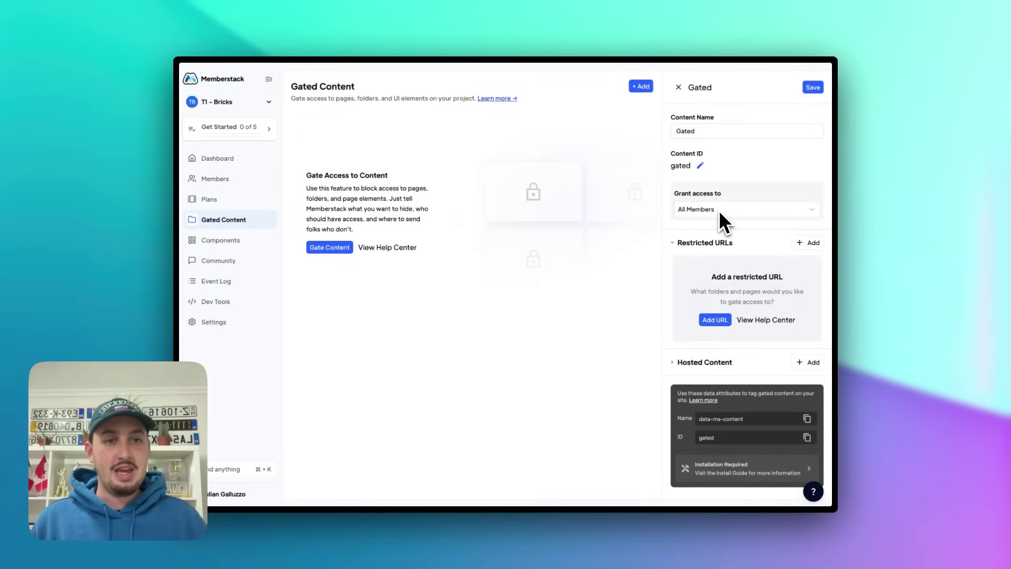
{"action": "left_click", "coordinate": [719, 210]}
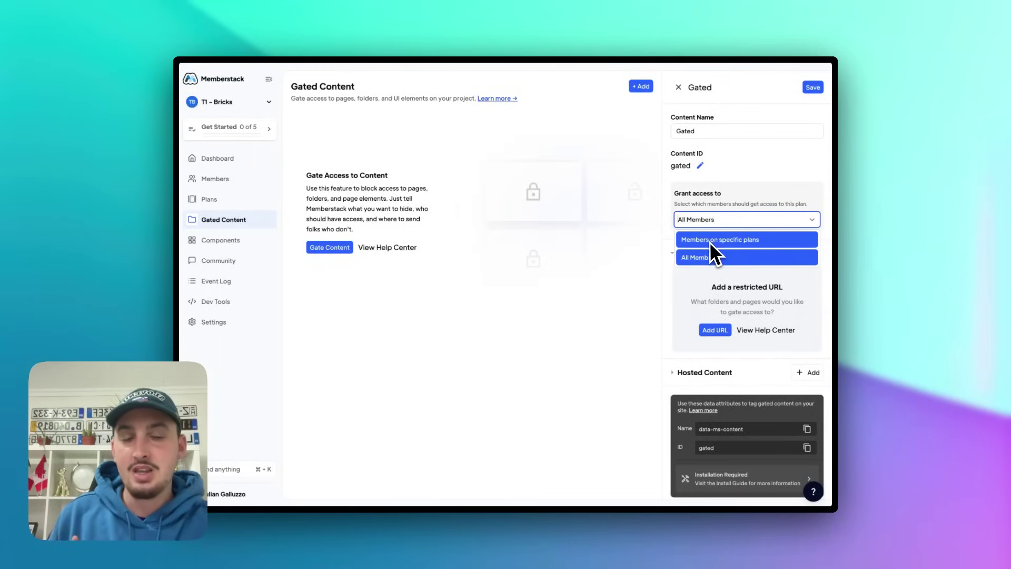
{"action": "left_click", "coordinate": [721, 225]}
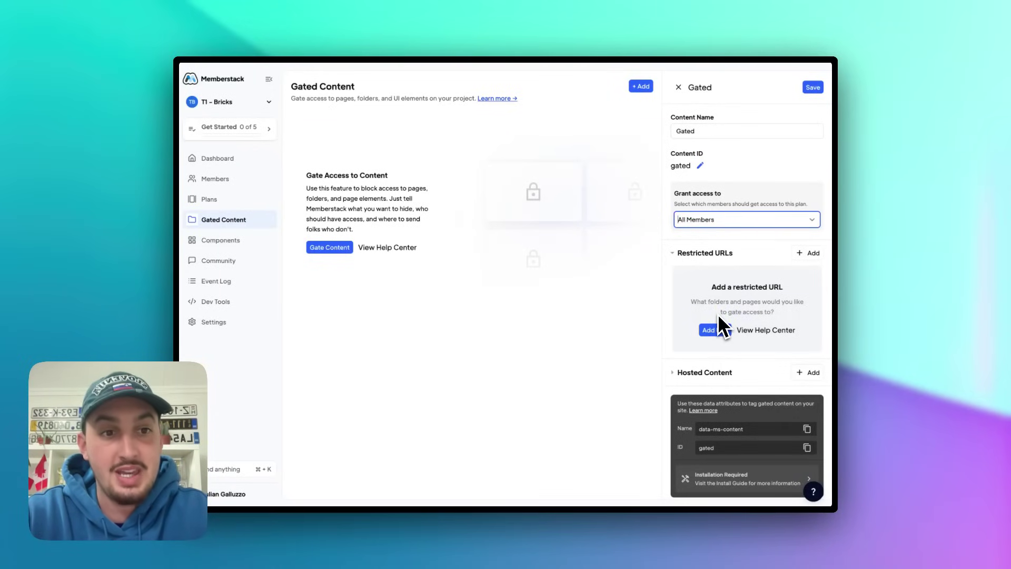
{"action": "scroll", "coordinate": [720, 324], "scroll_direction": "down", "scroll_amount": 1}
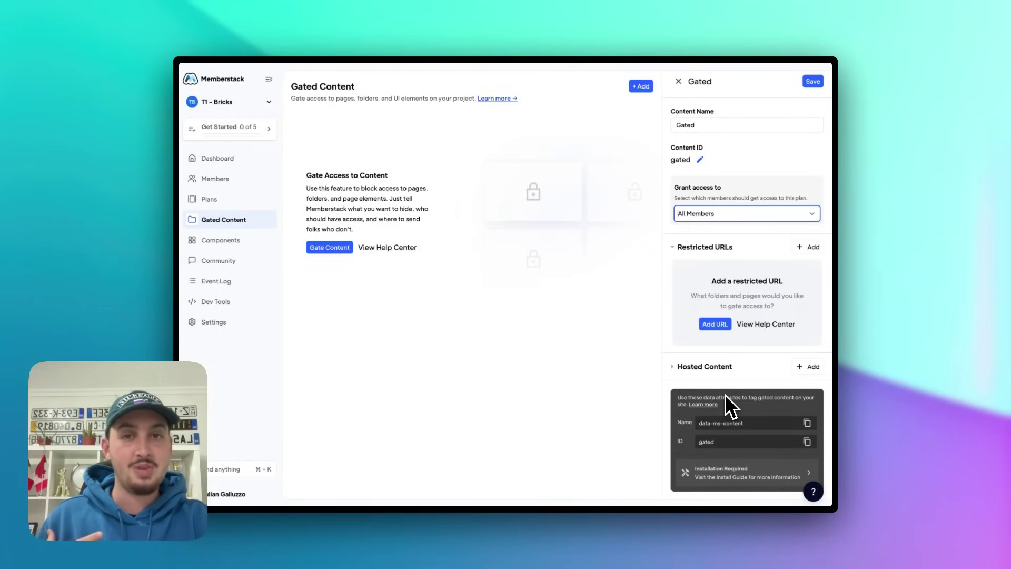
{"action": "scroll", "coordinate": [732, 415], "scroll_direction": "down", "scroll_amount": 1}
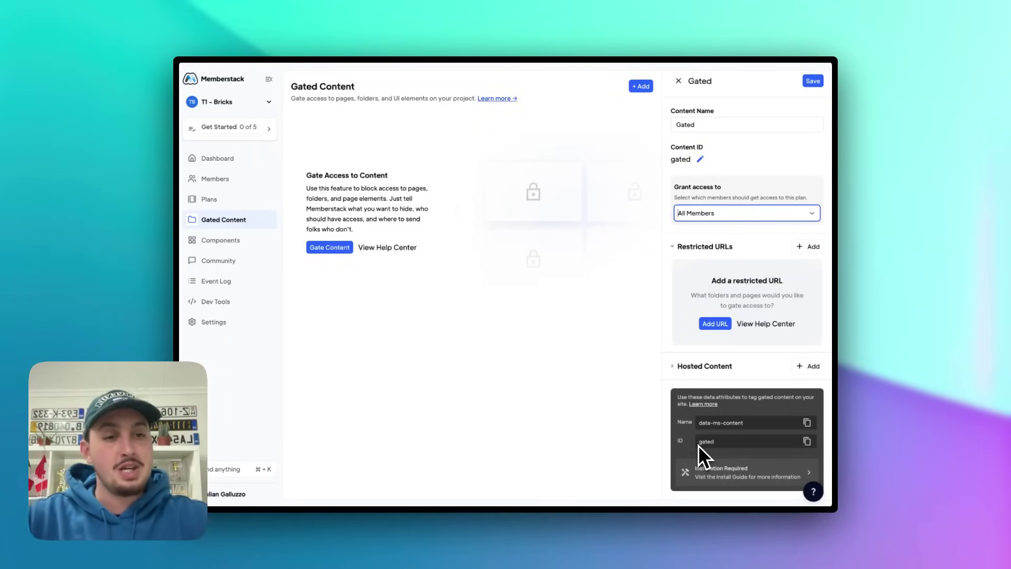
Add a URL rule for paths starting with 'gated' and save the Gated item
{"action": "left_click", "coordinate": [715, 323]}
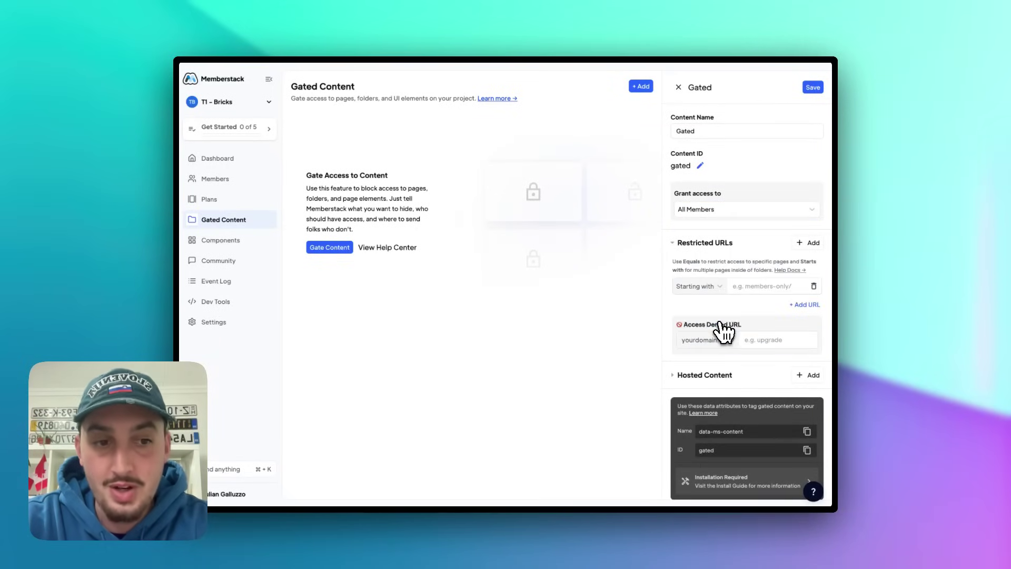
{"action": "left_click", "coordinate": [754, 287]}
{"action": "type", "text": "gated"}
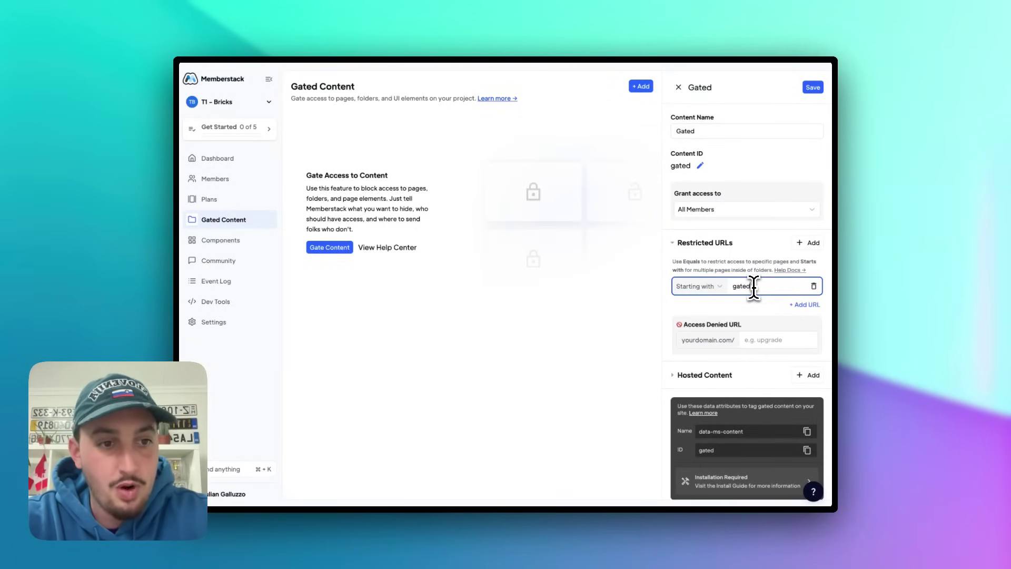
{"action": "left_click", "coordinate": [712, 287]}
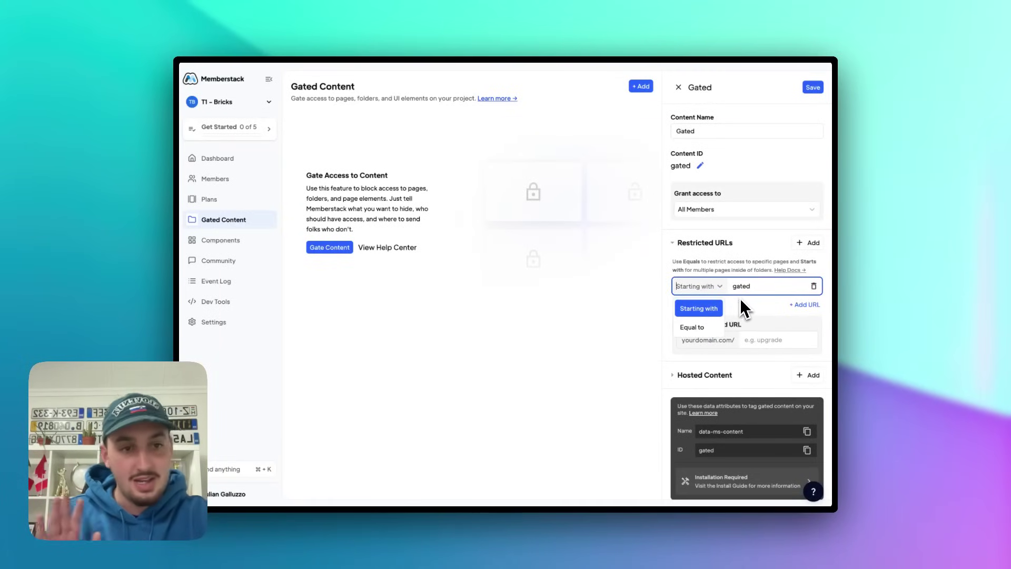
{"action": "left_click", "coordinate": [741, 298]}
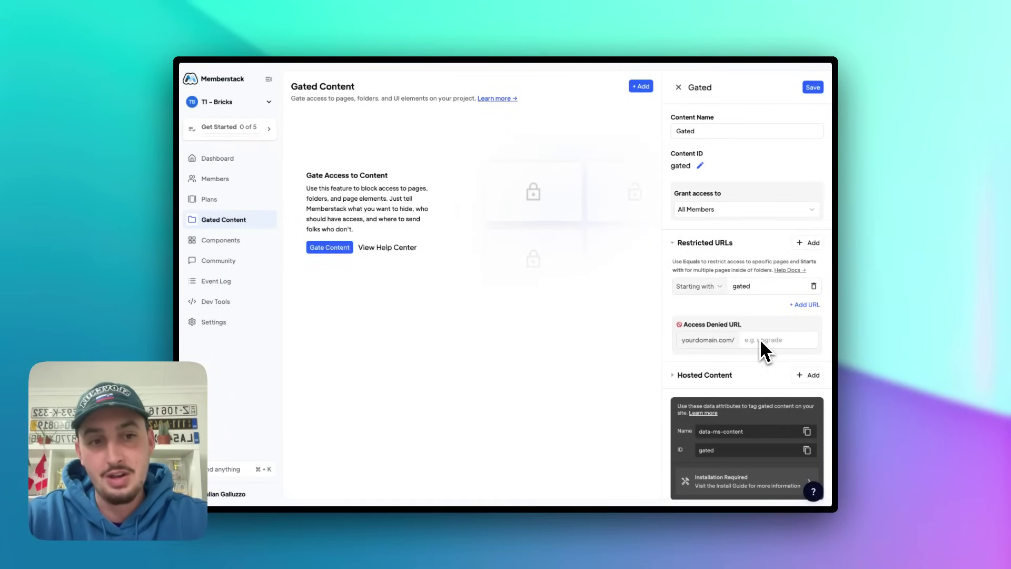
{"action": "scroll", "coordinate": [760, 339], "scroll_direction": "down", "scroll_amount": 1}
{"action": "scroll", "coordinate": [760, 339], "scroll_direction": "up", "scroll_amount": 1}
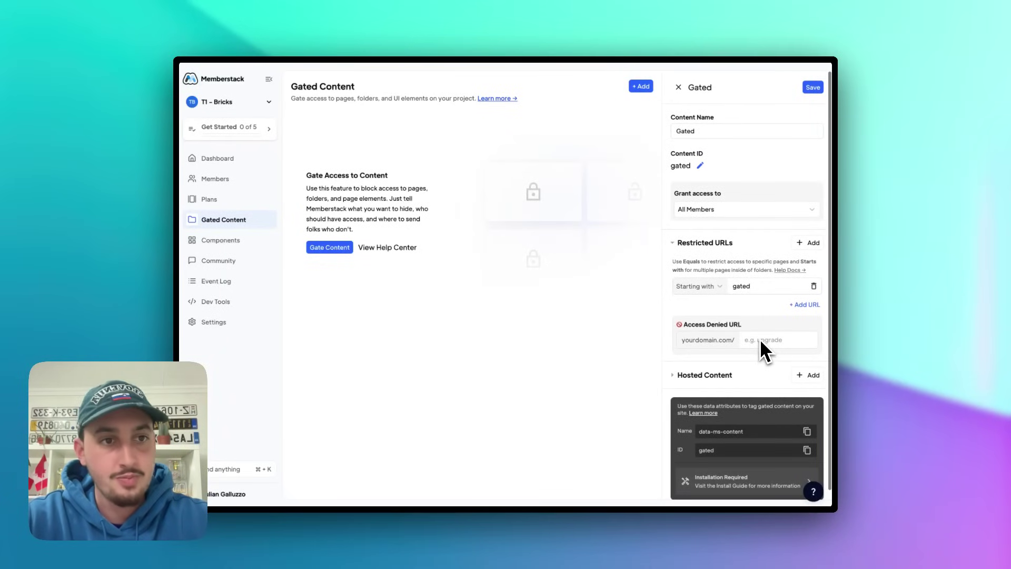
{"action": "left_click", "coordinate": [813, 88]}
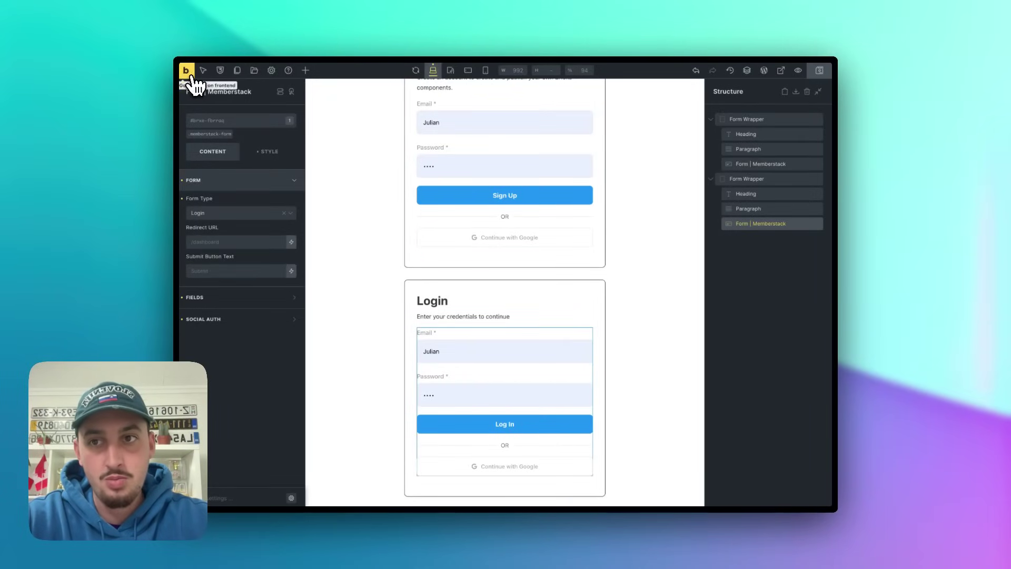
In WP admin's Memberstack settings, refresh the gated content list to pull in the Gated rule
{"action": "left_click", "coordinate": [190, 79]}
{"action": "left_click", "coordinate": [187, 71]}
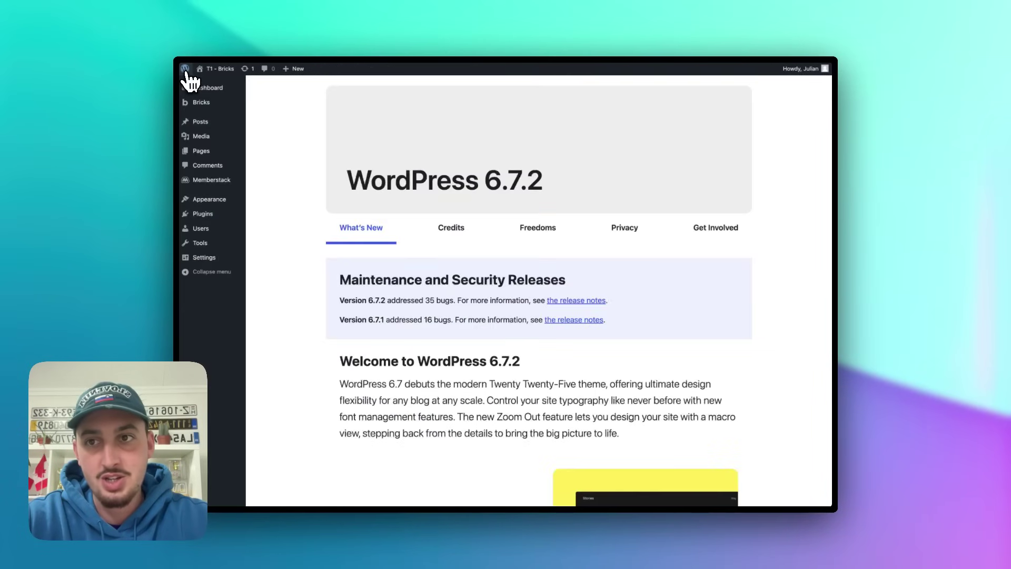
{"action": "left_click", "coordinate": [208, 180]}
{"action": "left_click", "coordinate": [390, 148]}
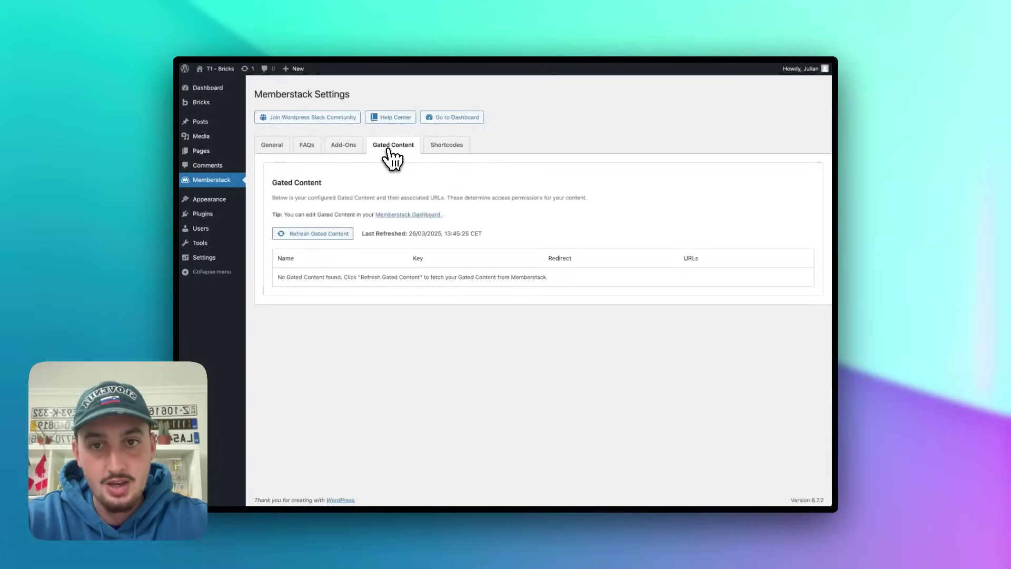
{"action": "left_click", "coordinate": [312, 233]}
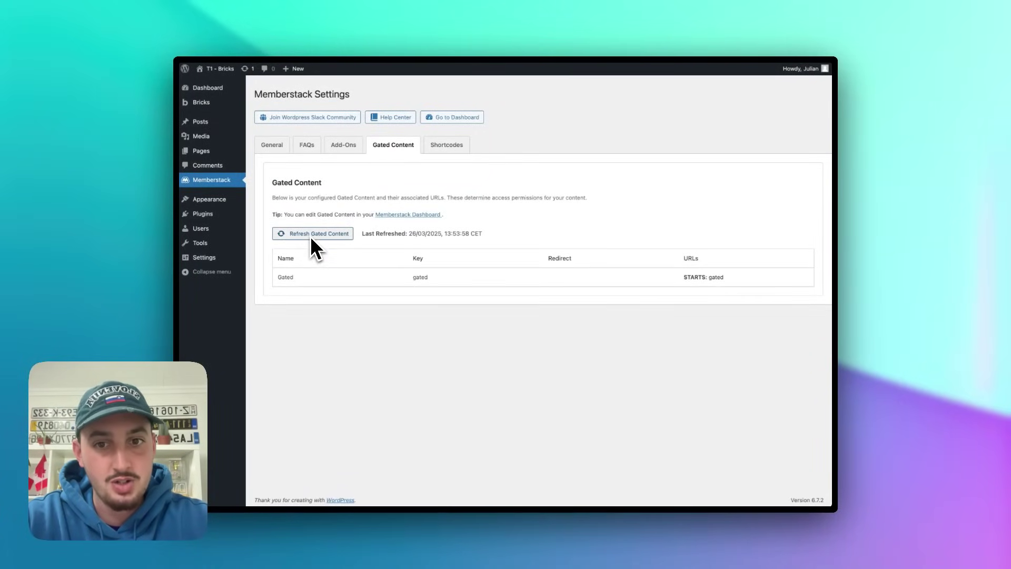
{"action": "left_click_drag", "start_coordinate": [276, 278], "coordinate": [448, 282]}
{"action": "left_click", "coordinate": [448, 280]}
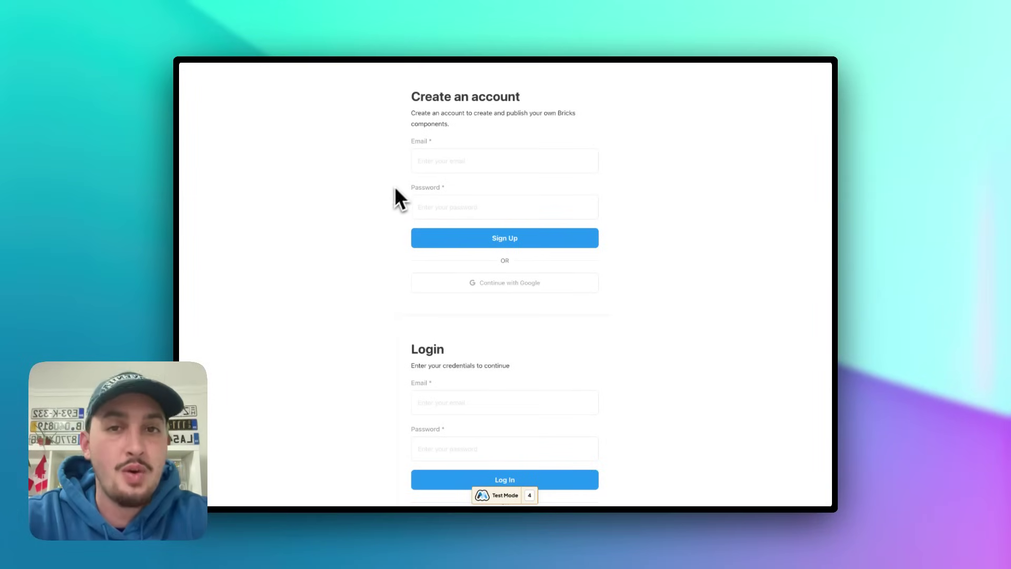
Sign up a test member with an e-mail and password, then open the Gated page
{"action": "left_click", "coordinate": [438, 161]}
{"action": "type", "text": "aa"}
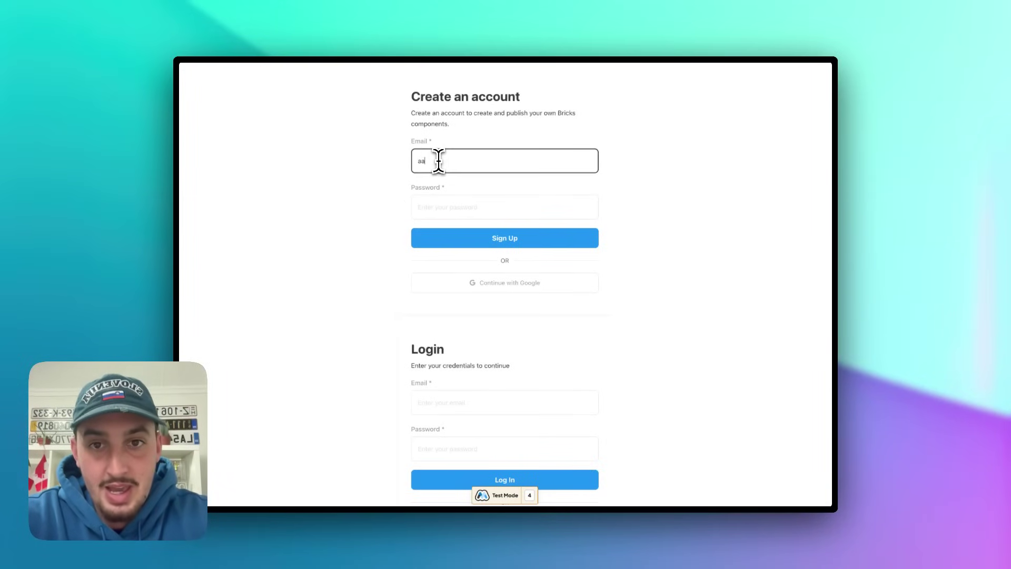
{"action": "type", "text": "a@a.com"}
{"action": "key", "text": "Tab"}
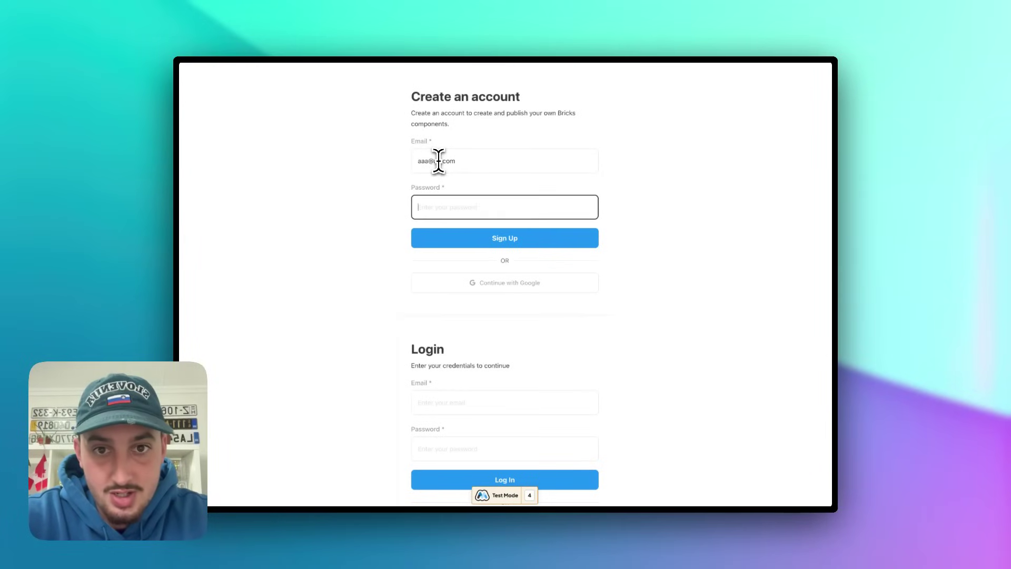
{"action": "left_click", "coordinate": [489, 240]}
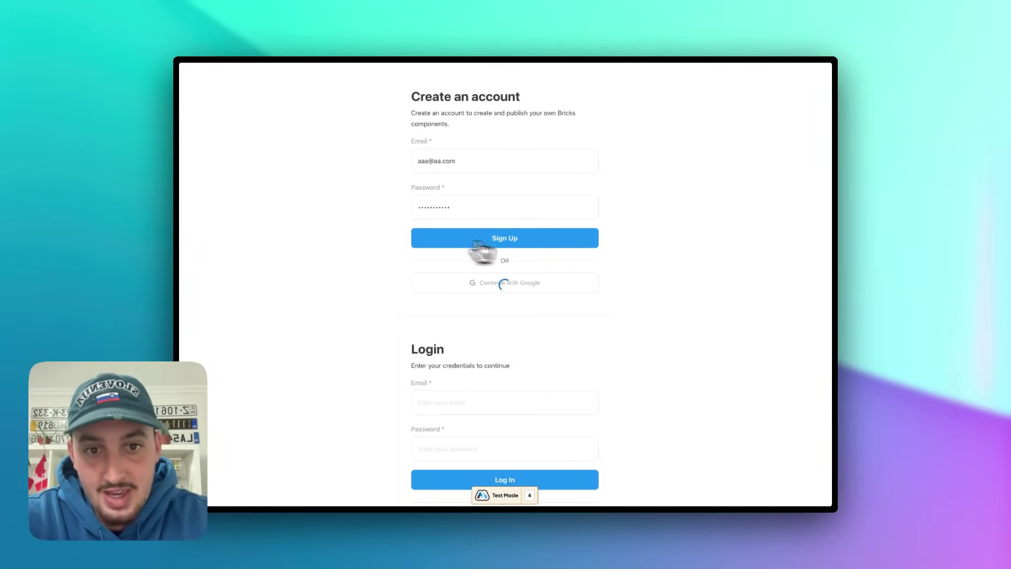
{"action": "left_click", "coordinate": [131, 90]}
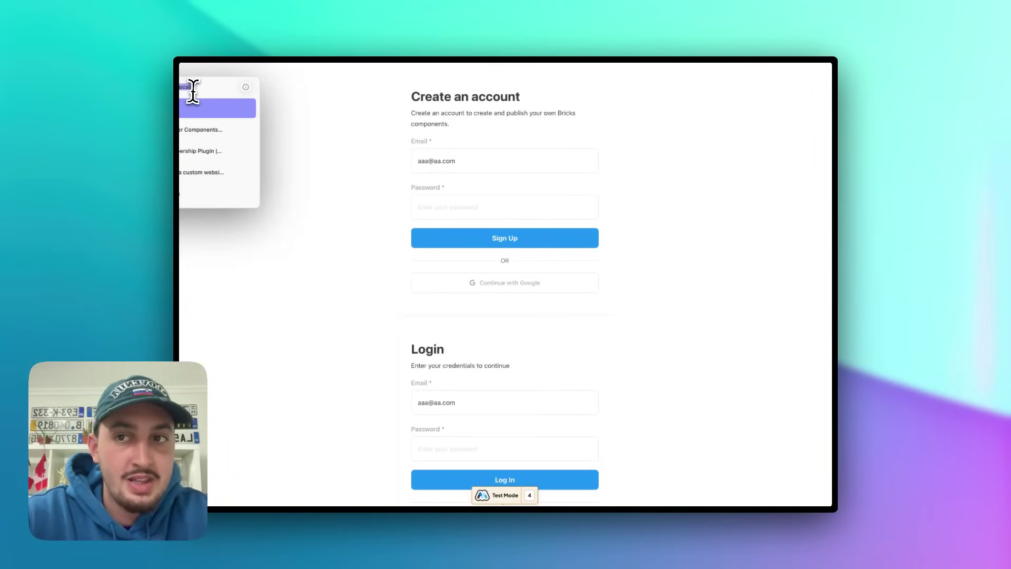
{"action": "key", "text": "Return"}
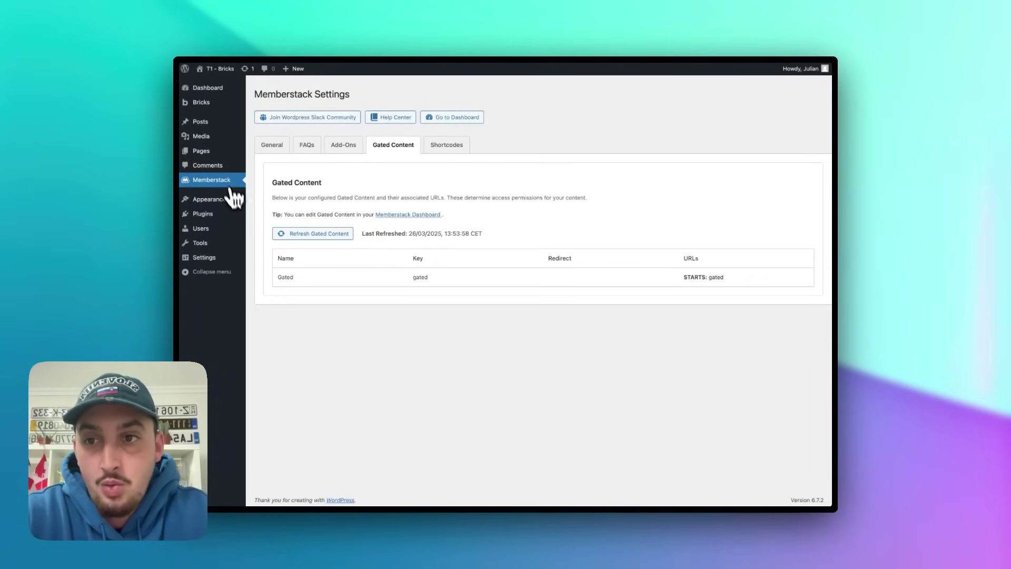
Open the Gated page in Bricks and add a Section with a Container
{"action": "left_click", "coordinate": [205, 151]}
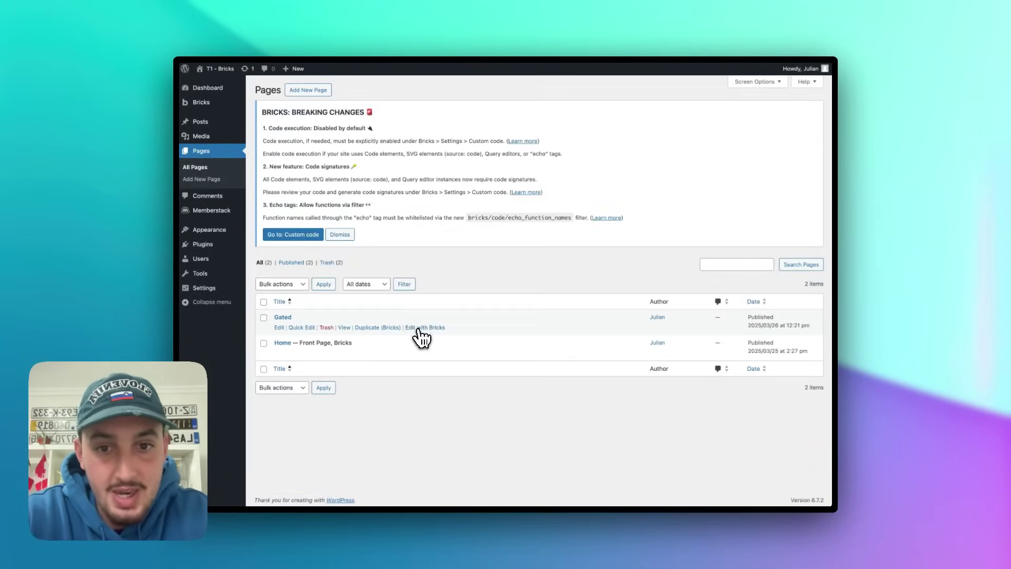
{"action": "left_click", "coordinate": [416, 328]}
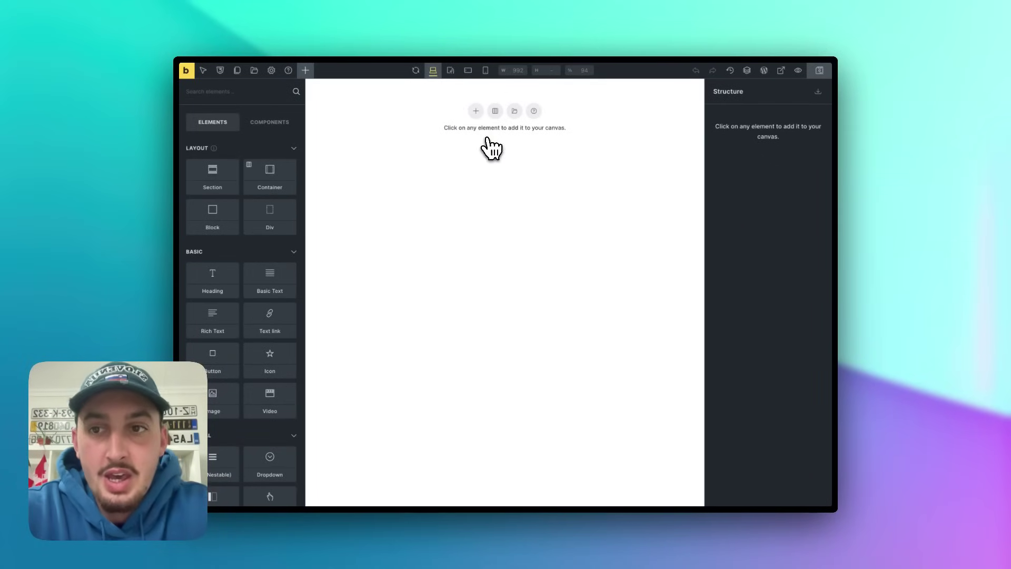
{"action": "left_click", "coordinate": [231, 179]}
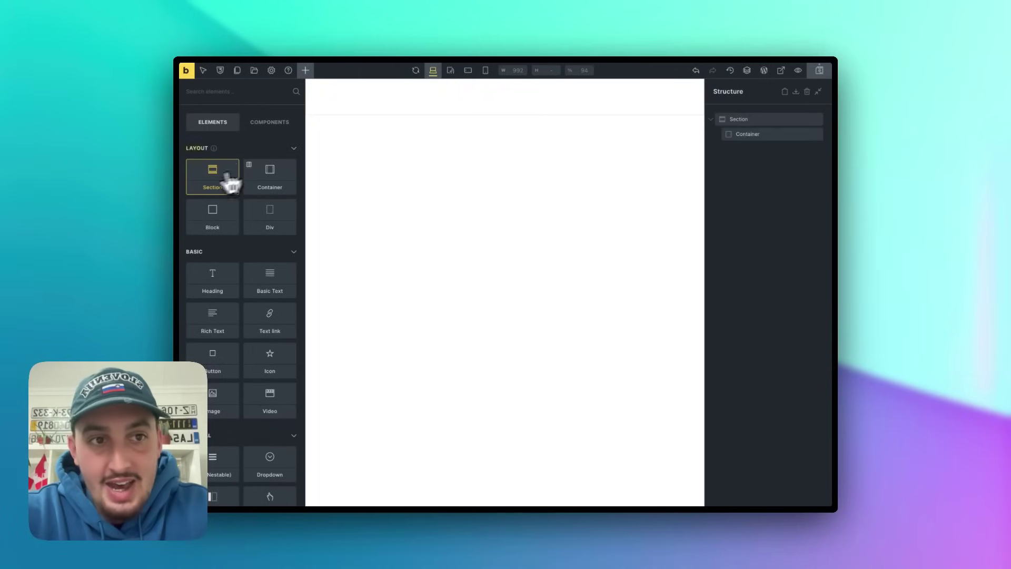
{"action": "left_click", "coordinate": [767, 126]}
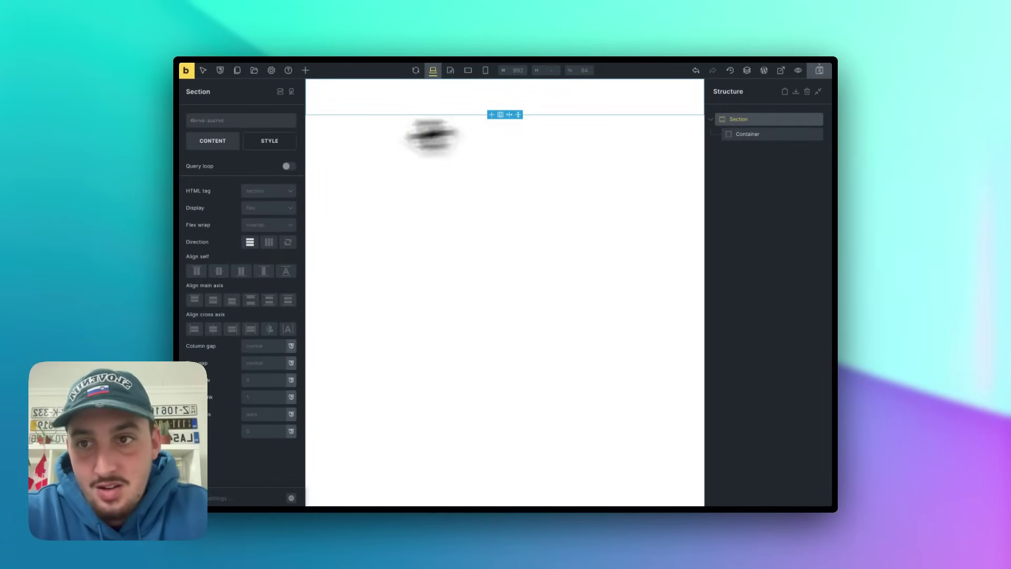
Pad the section 50 on the left and right and 100 on top
{"action": "left_click", "coordinate": [269, 141]}
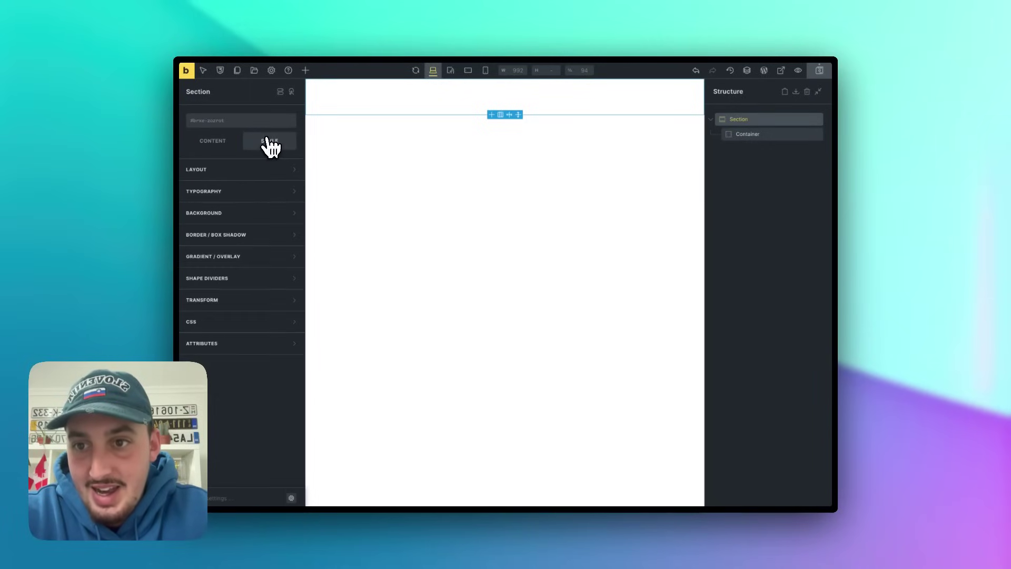
{"action": "left_click", "coordinate": [247, 171]}
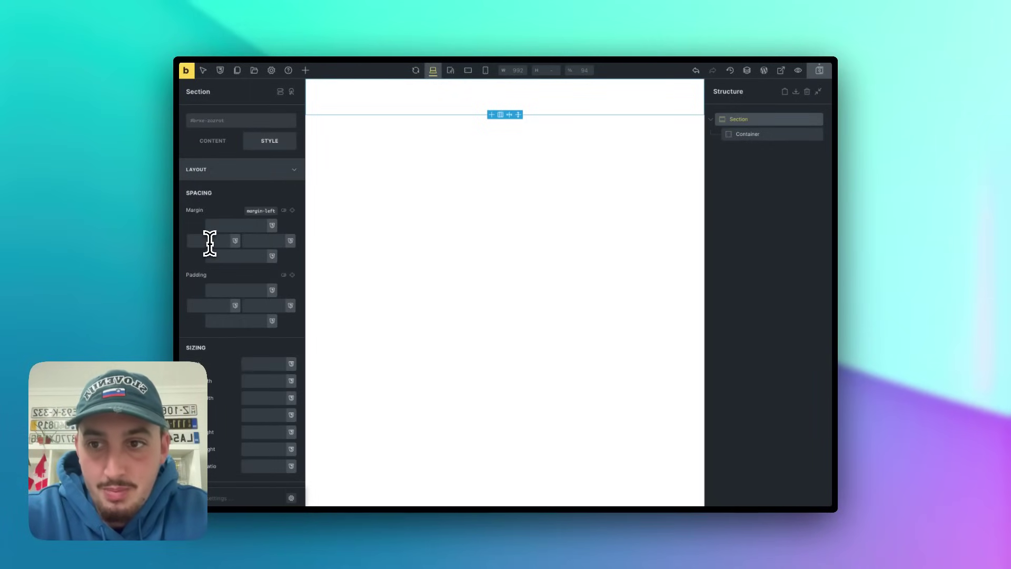
{"action": "left_click", "coordinate": [205, 306]}
{"action": "type", "text": "50"}
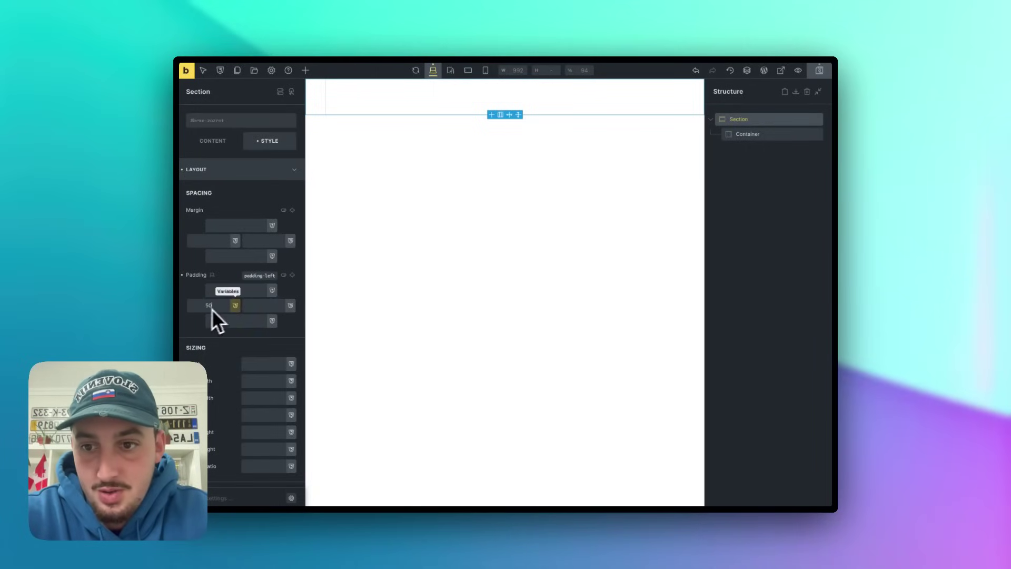
{"action": "left_click", "coordinate": [255, 305]}
{"action": "type", "text": "50"}
{"action": "left_click", "coordinate": [245, 289]}
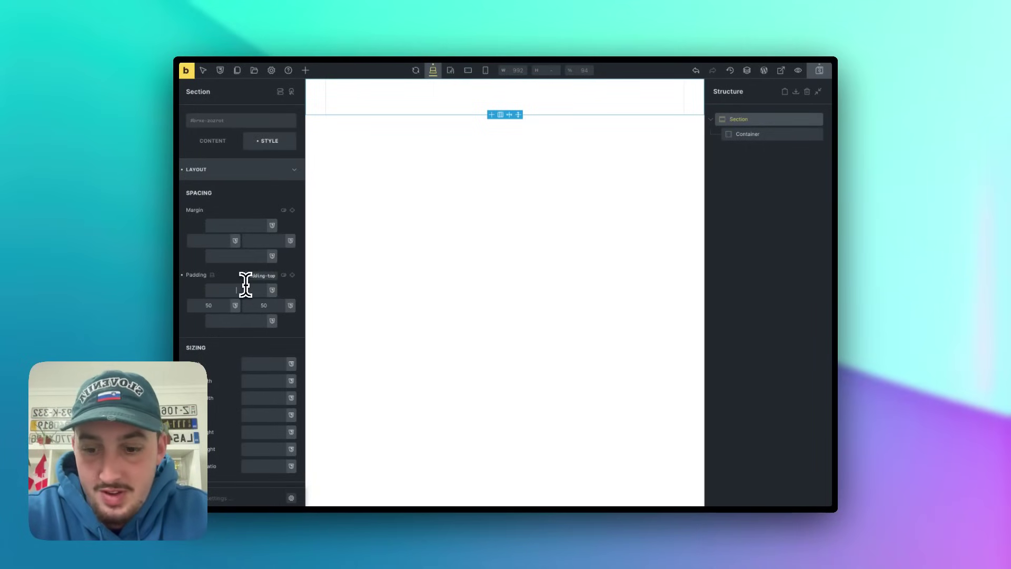
{"action": "type", "text": "10"}
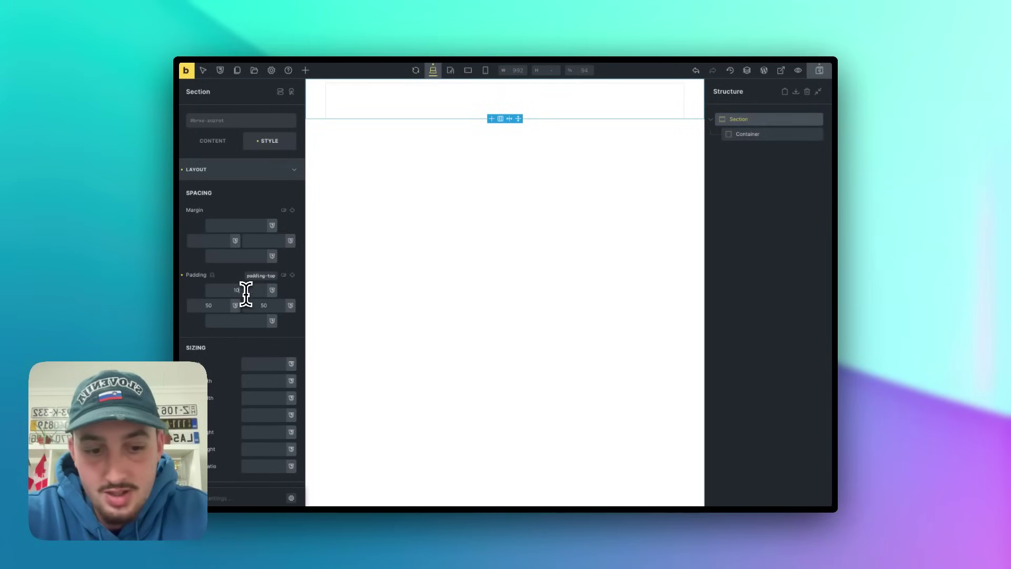
{"action": "type", "text": "0"}
{"action": "left_click", "coordinate": [239, 321]}
Set the section's bottom padding to 10 and add a Heading inside the container
{"action": "type", "text": "10"}
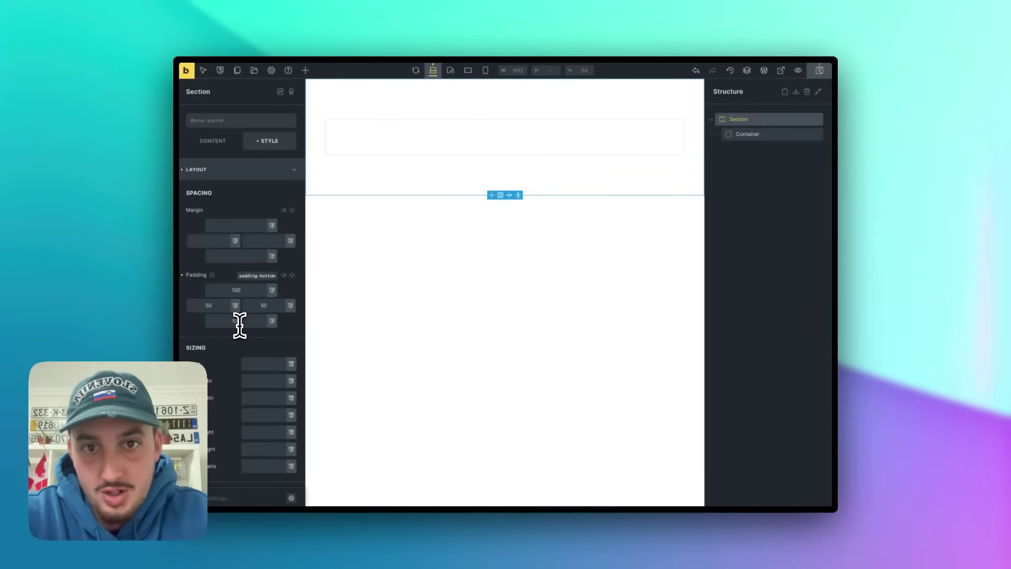
{"action": "left_click", "coordinate": [508, 147]}
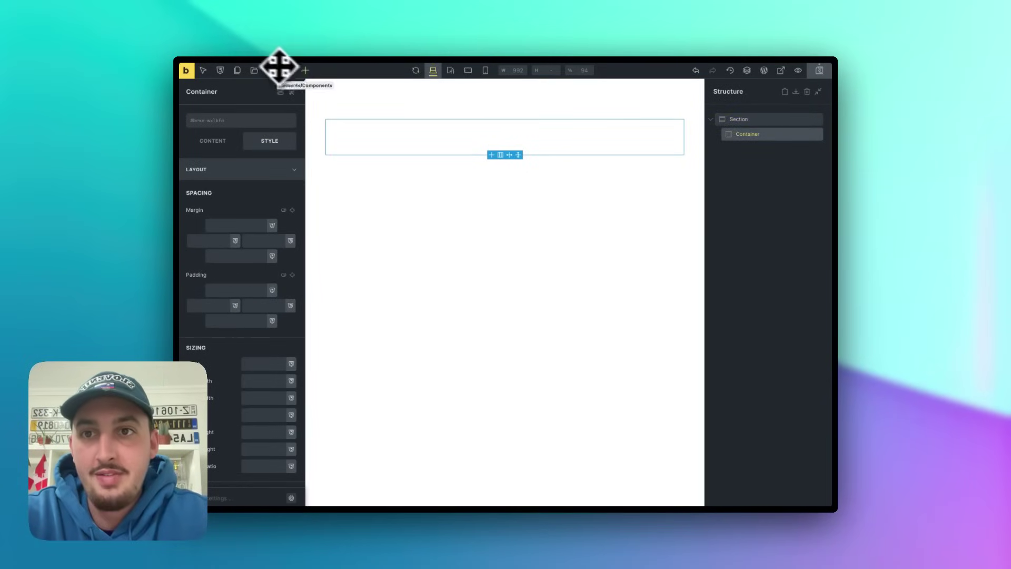
{"action": "left_click", "coordinate": [305, 70]}
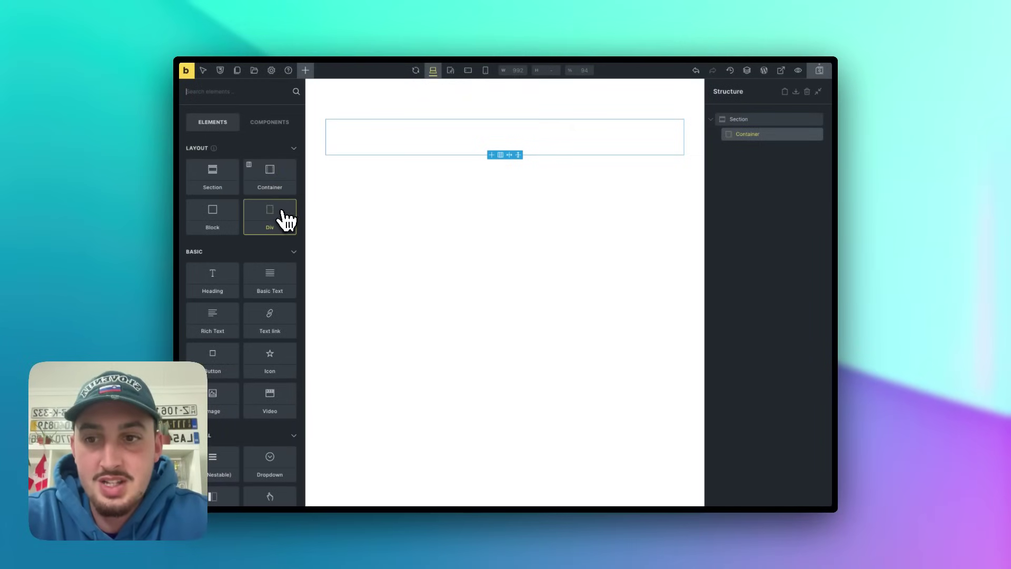
{"action": "left_click", "coordinate": [215, 283]}
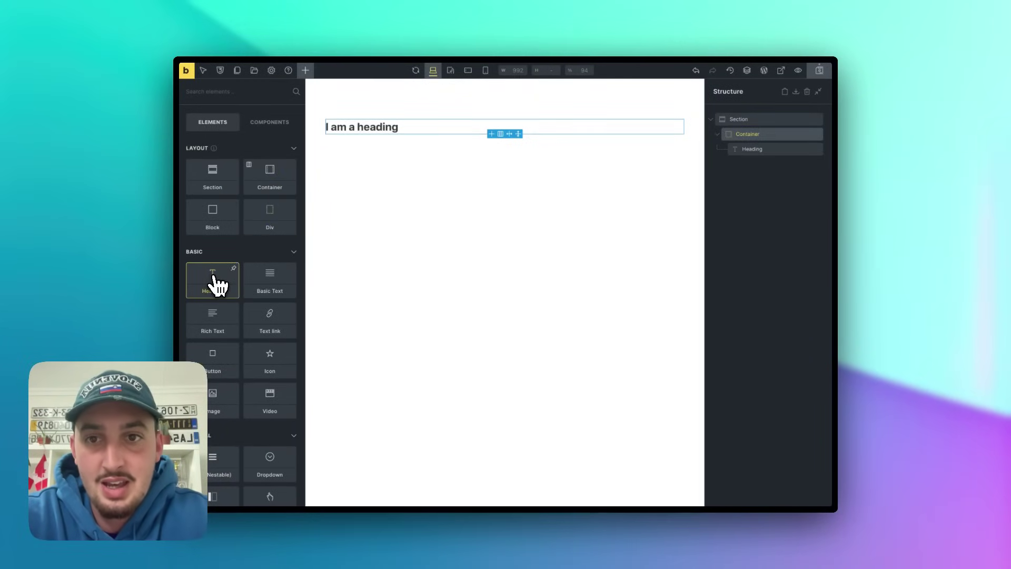
{"action": "left_click_drag", "start_coordinate": [215, 284], "coordinate": [760, 154]}
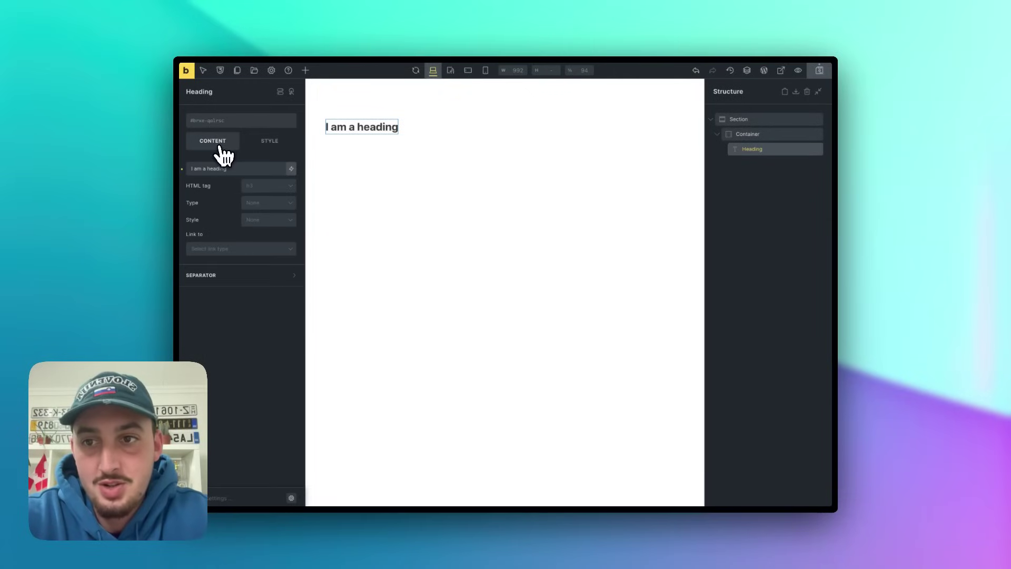
Make the heading read 'Welcome back' plus the Memberstack First Name tag, then save
{"action": "triple_click", "coordinate": [237, 169]}
{"action": "type", "text": "Welc"}
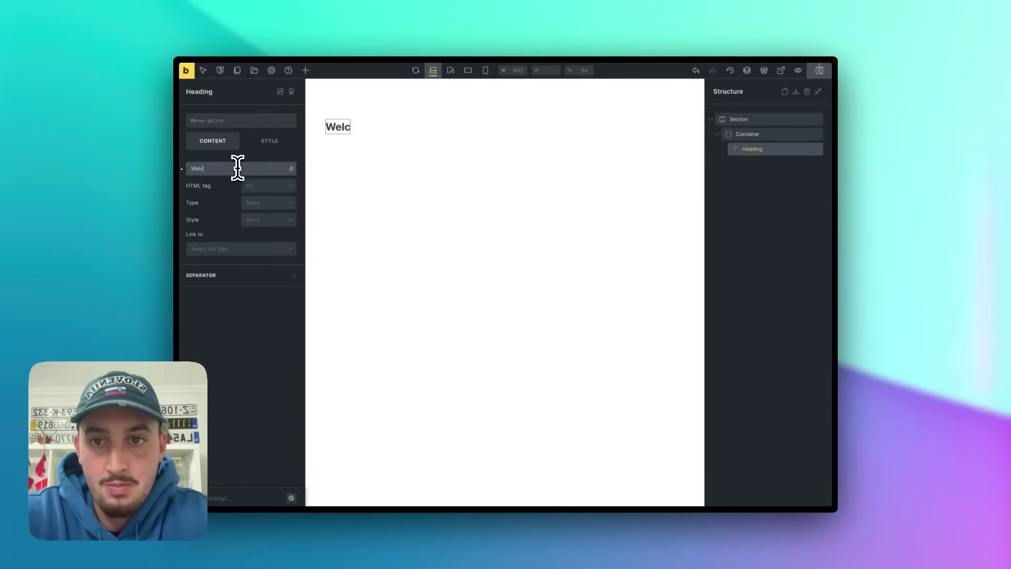
{"action": "type", "text": "ome back"}
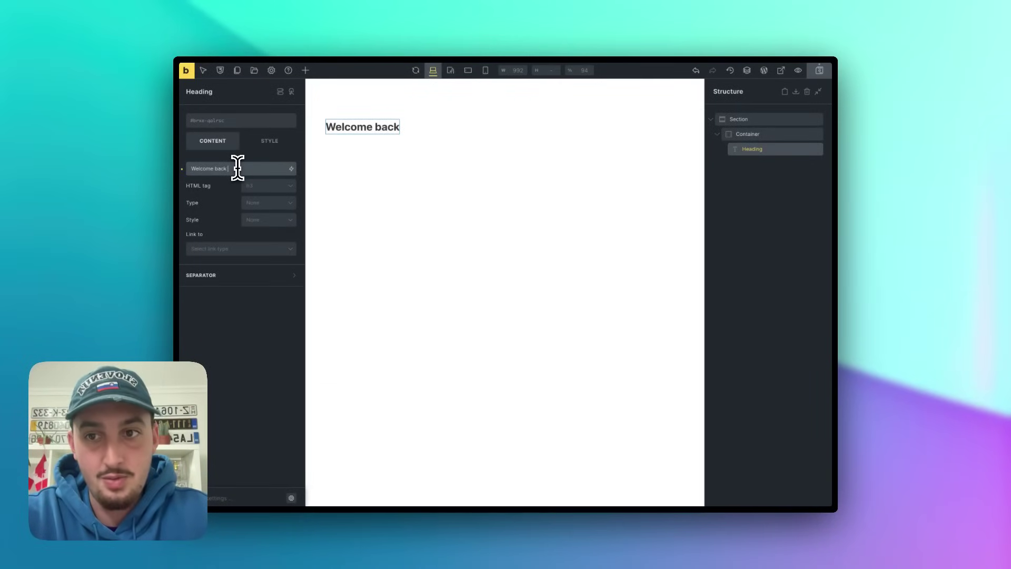
{"action": "left_click", "coordinate": [290, 168]}
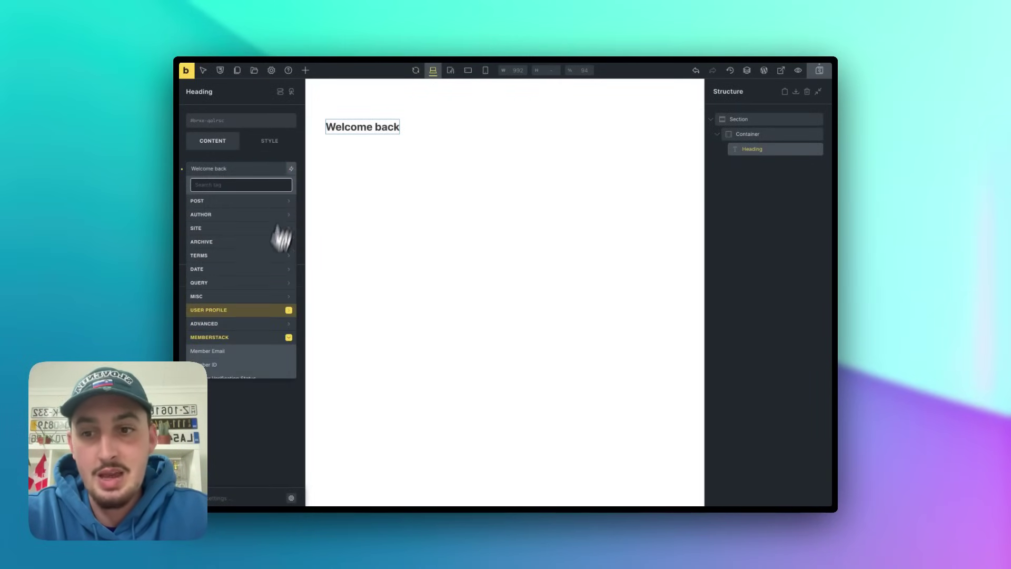
{"action": "scroll", "coordinate": [255, 316], "scroll_direction": "down", "scroll_amount": 3}
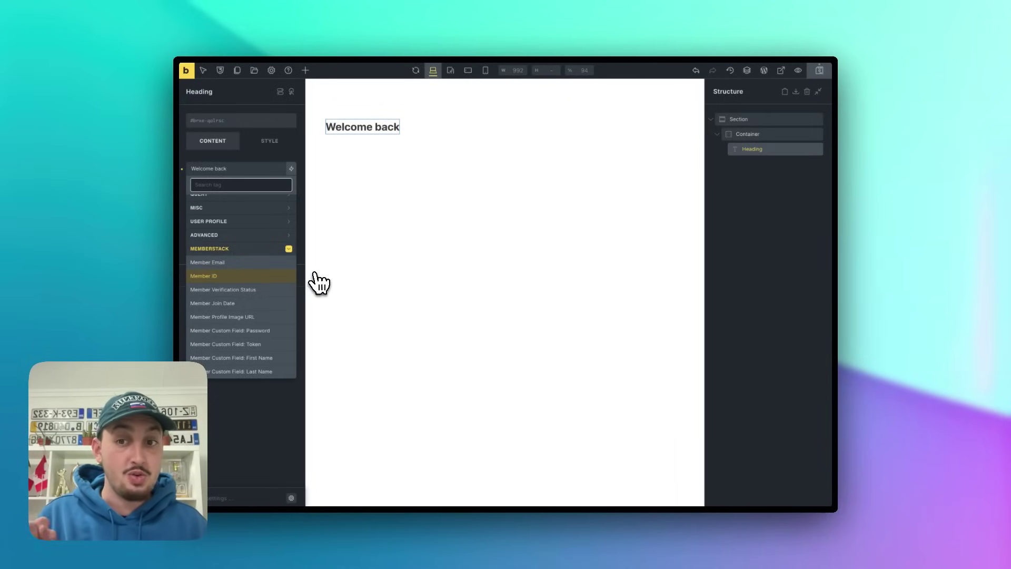
{"action": "left_click", "coordinate": [246, 358]}
{"action": "left_click", "coordinate": [819, 71]}
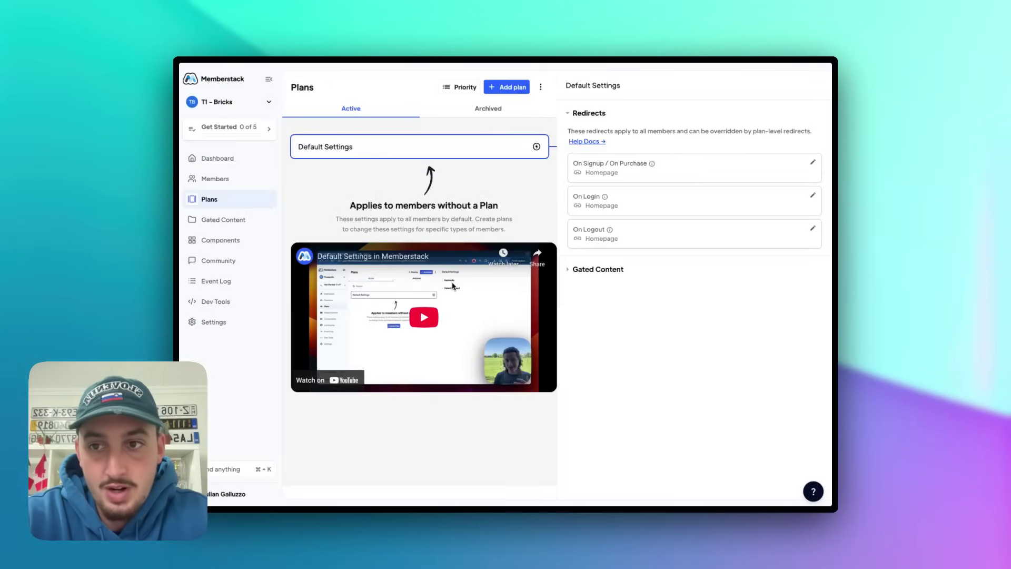
Enter a first and last name for the first test member and save
{"action": "left_click", "coordinate": [237, 179]}
{"action": "left_click", "coordinate": [387, 189]}
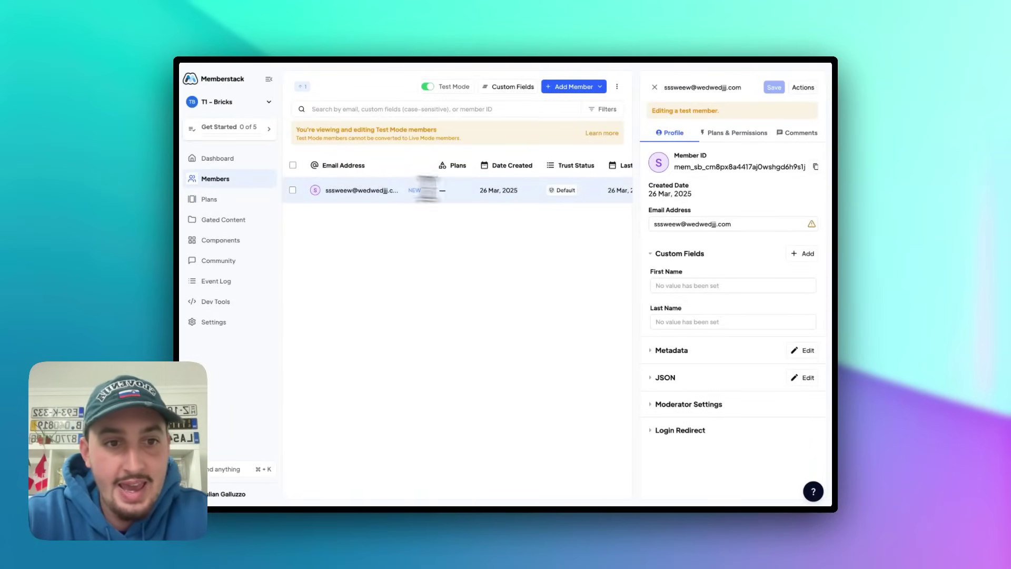
{"action": "left_click", "coordinate": [689, 285]}
{"action": "type", "text": "Bob"}
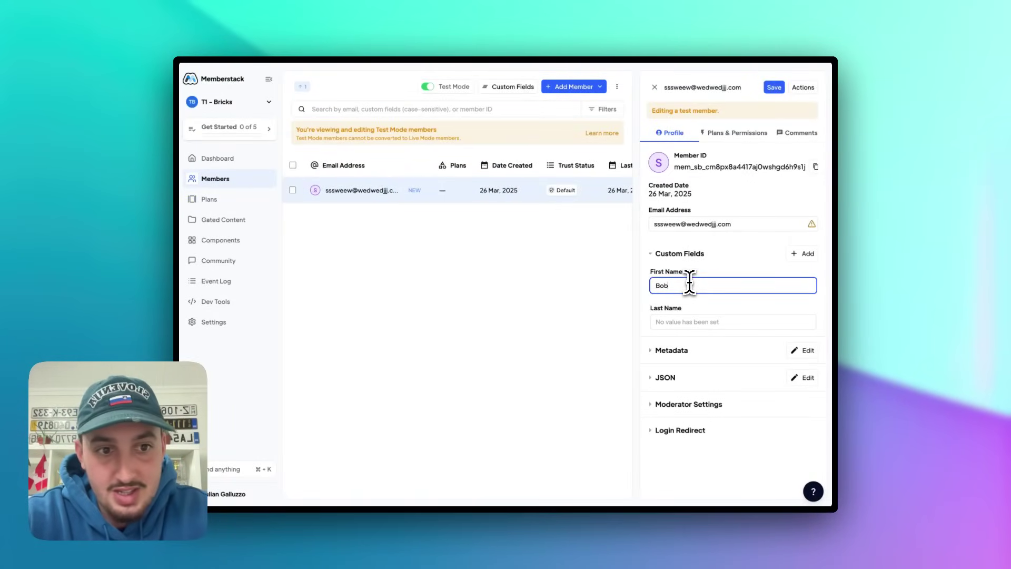
{"action": "left_click", "coordinate": [693, 319]}
{"action": "type", "text": "Saget"}
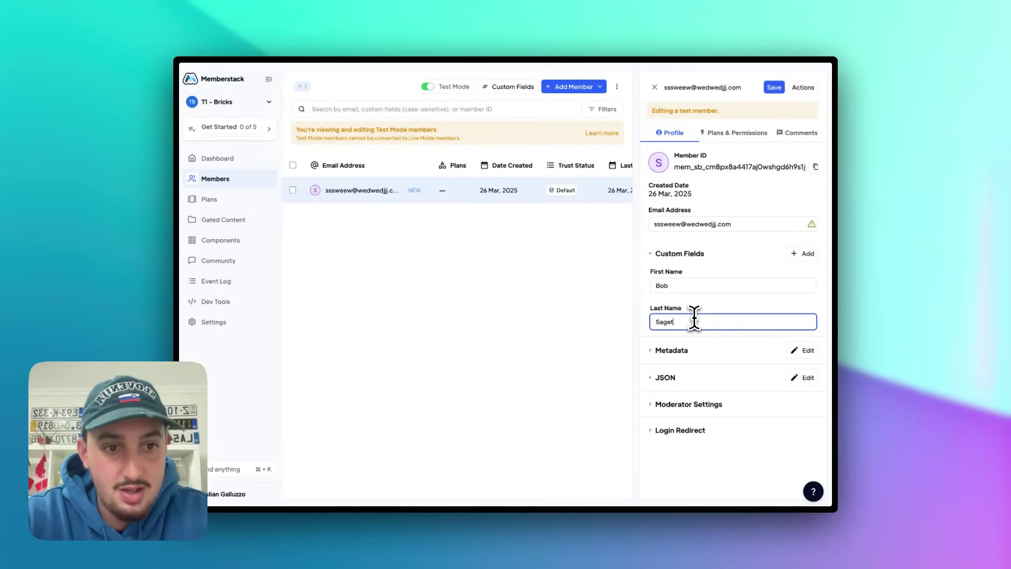
{"action": "left_click", "coordinate": [774, 87]}
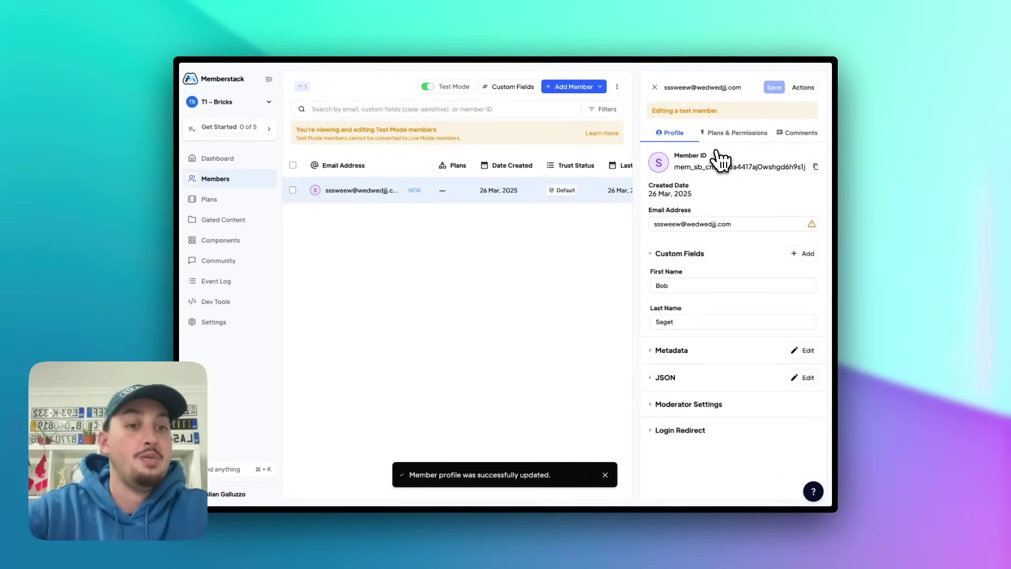
Enter a first and last name for the second test member and save
{"action": "left_click", "coordinate": [440, 194]}
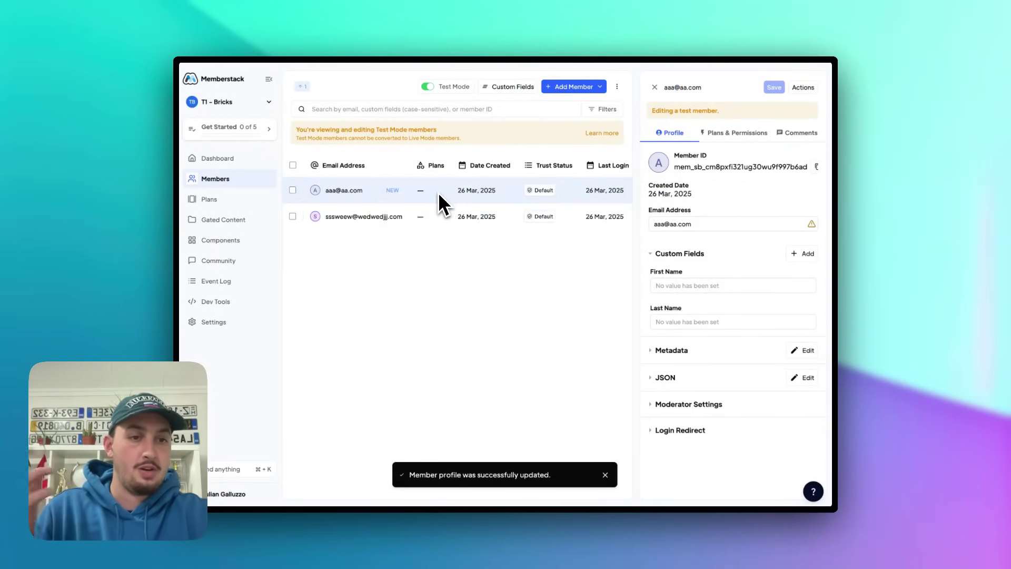
{"action": "left_click", "coordinate": [676, 285]}
{"action": "type", "text": "B"}
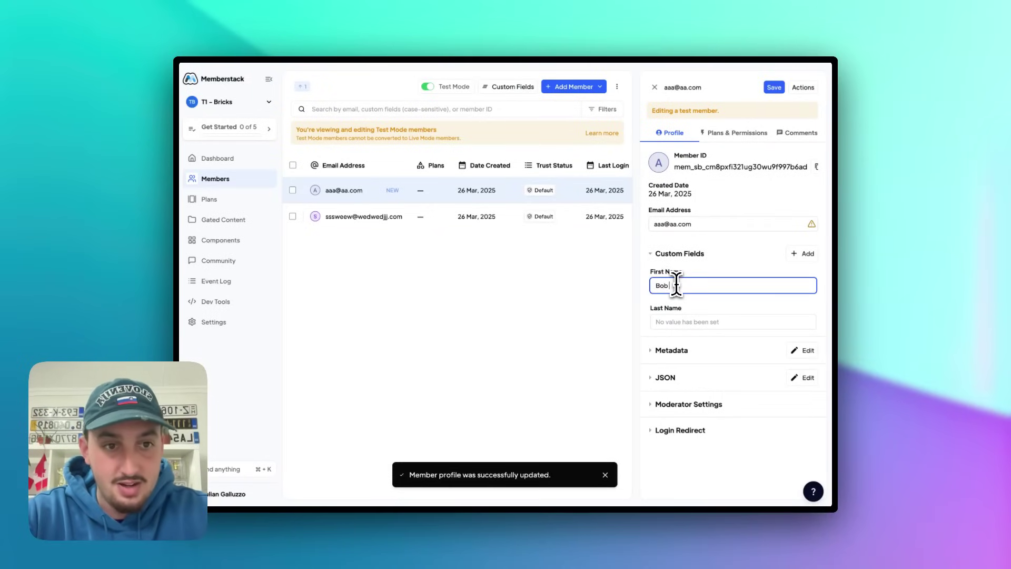
{"action": "type", "text": "ob"}
{"action": "left_click", "coordinate": [677, 320]}
{"action": "type", "text": "t"}
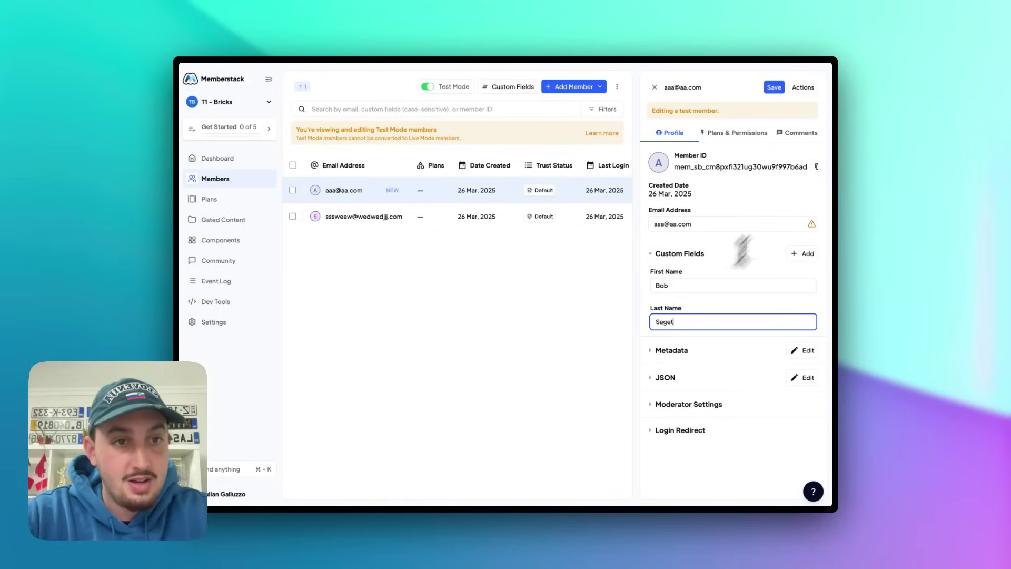
{"action": "left_click", "coordinate": [774, 88]}
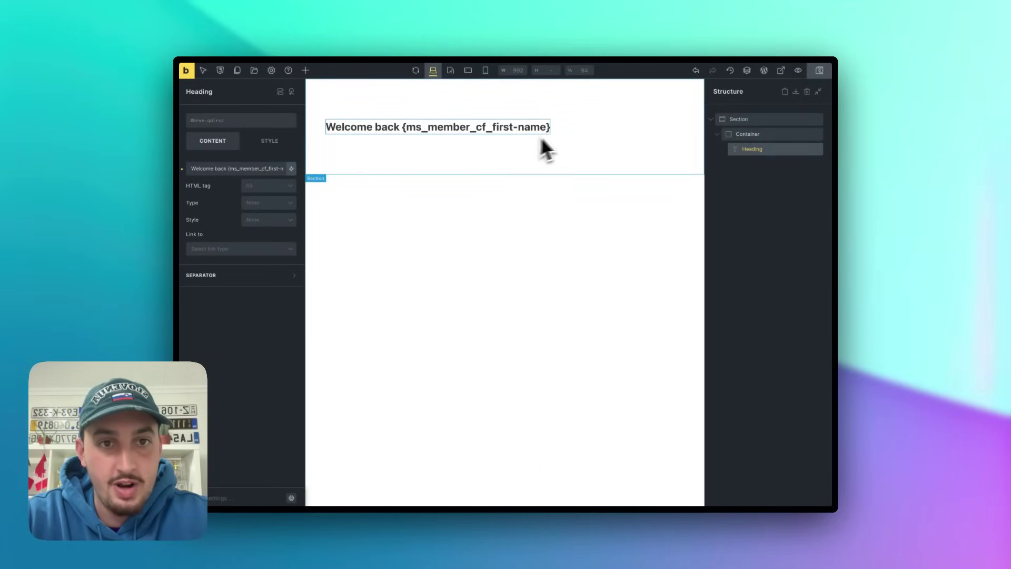
Add a Memberstack form inside the container below the welcome heading
{"action": "left_click_drag", "start_coordinate": [449, 136], "coordinate": [449, 149]}
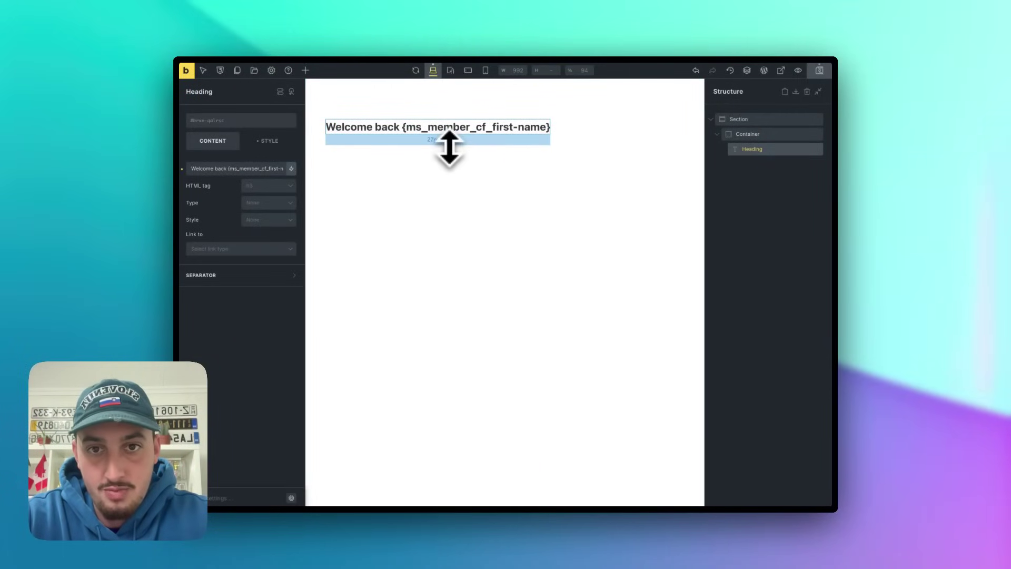
{"action": "left_click", "coordinate": [740, 135]}
{"action": "left_click", "coordinate": [305, 70]}
{"action": "type", "text": "f"}
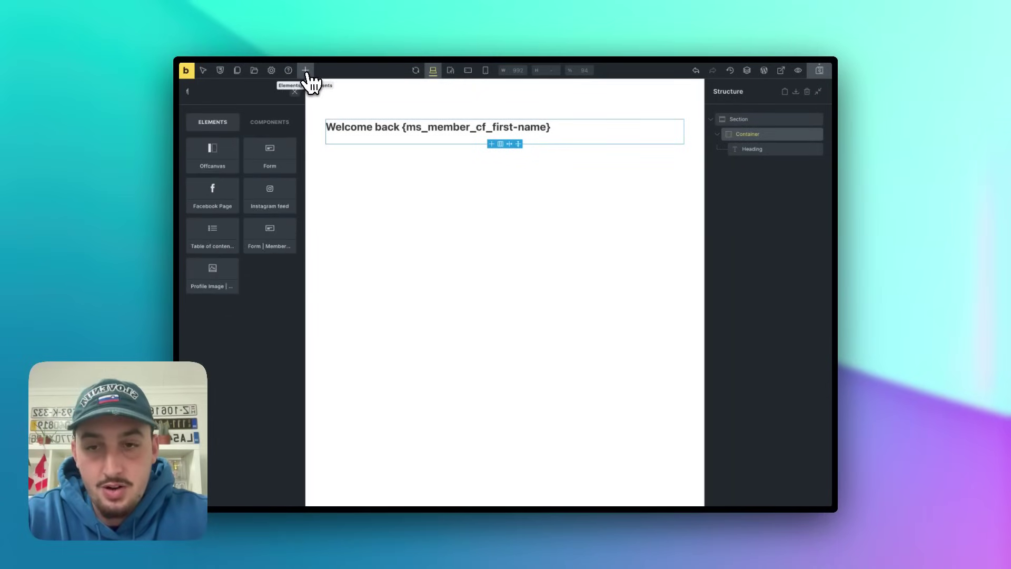
{"action": "type", "text": "orm"}
{"action": "left_click", "coordinate": [270, 153]}
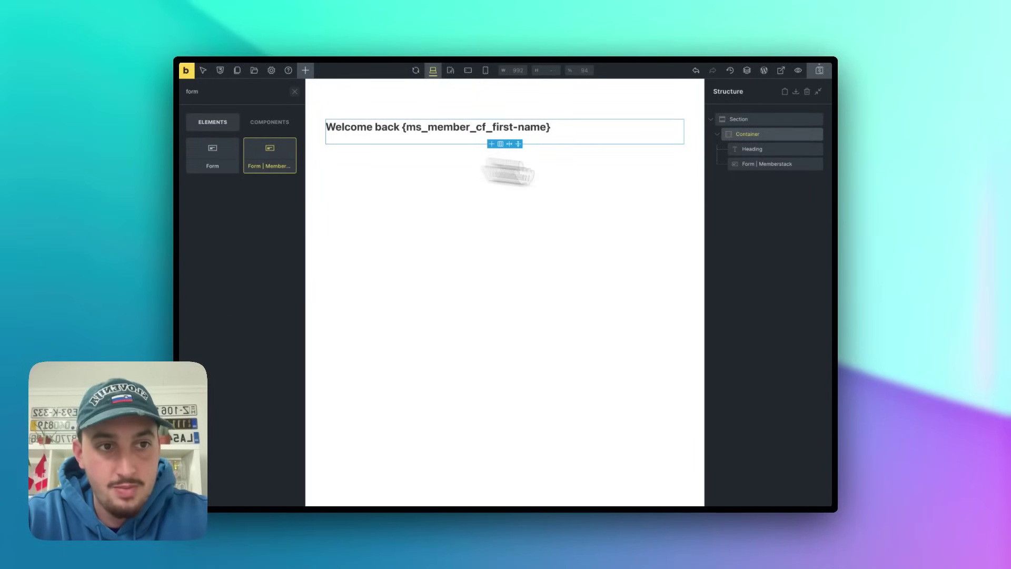
Set the Memberstack form type to Profile
{"action": "left_click", "coordinate": [759, 165]}
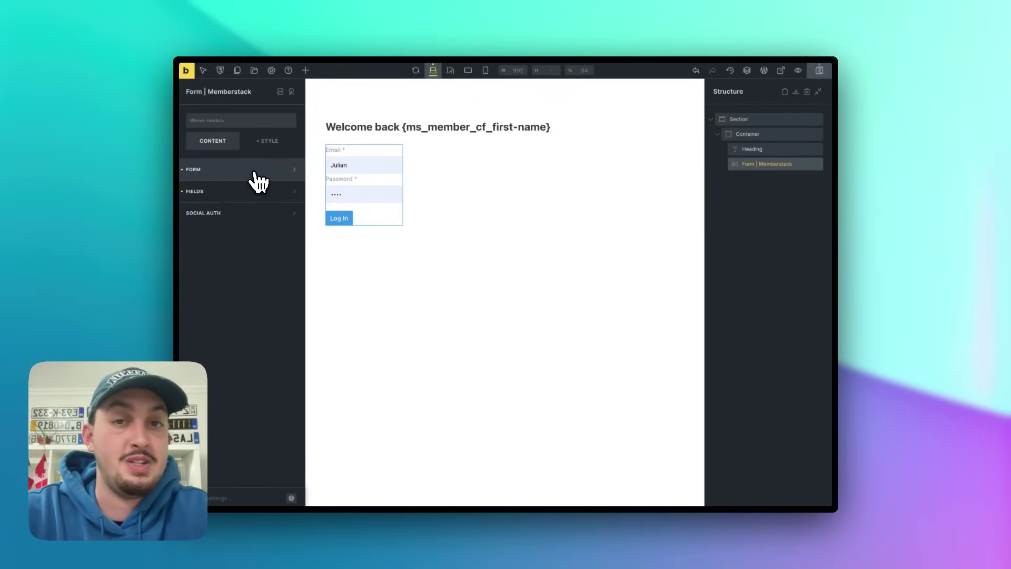
{"action": "left_click", "coordinate": [235, 171]}
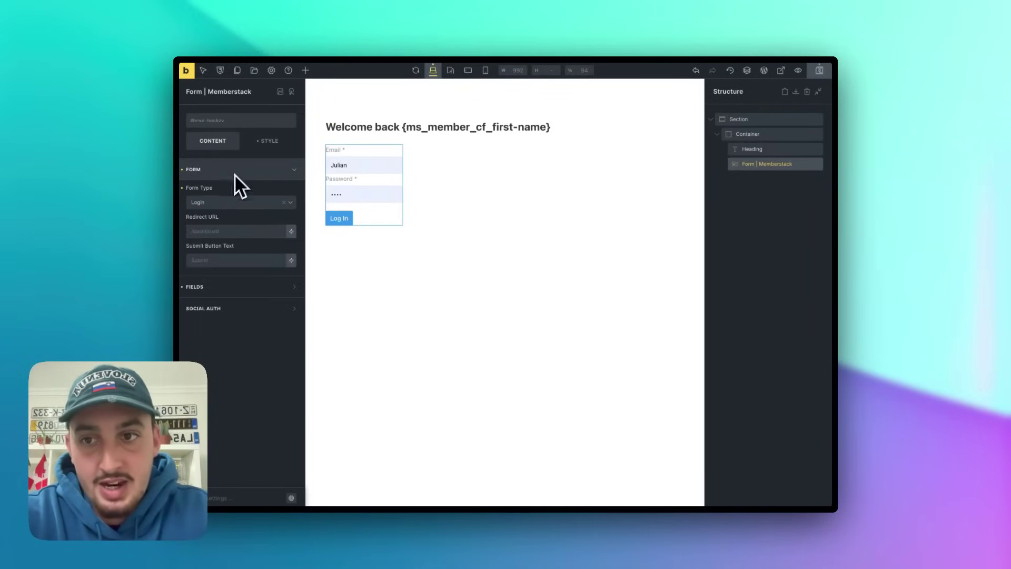
{"action": "left_click", "coordinate": [216, 203]}
{"action": "left_click", "coordinate": [209, 249]}
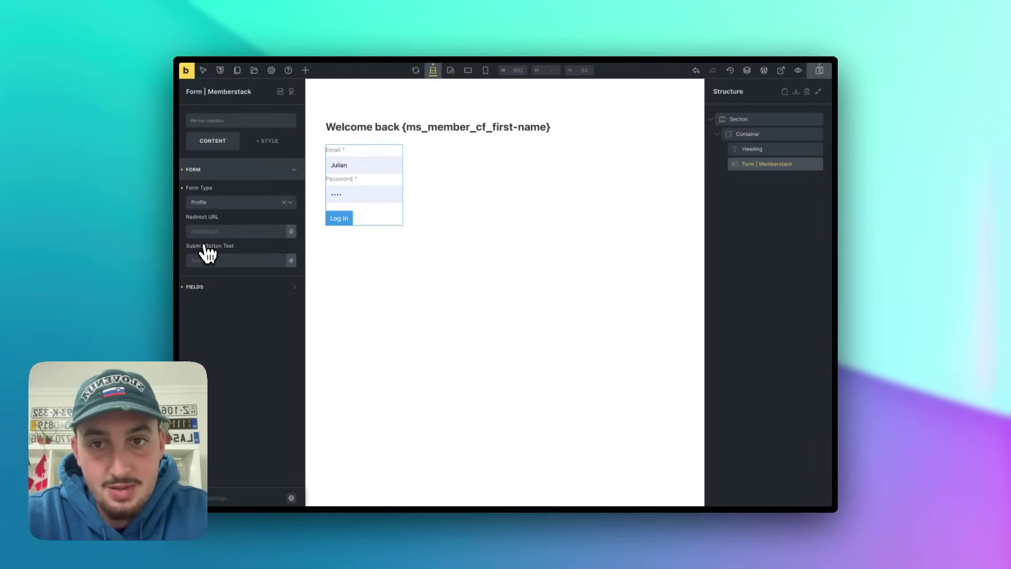
Turn the Password field into a Text field mapped to First Name and move it above Email
{"action": "left_click", "coordinate": [217, 288]}
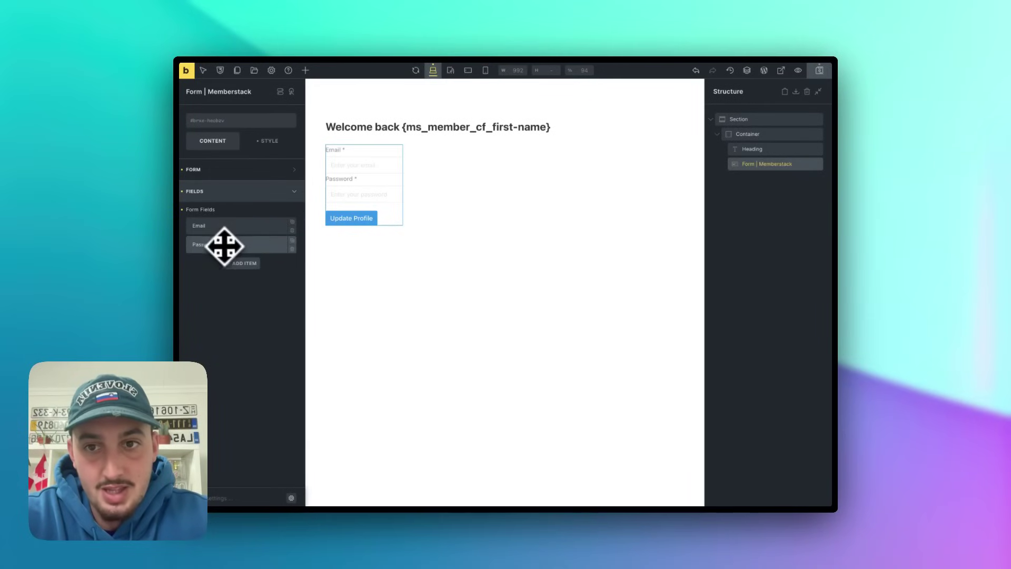
{"action": "left_click", "coordinate": [223, 244]}
{"action": "left_click", "coordinate": [218, 276]}
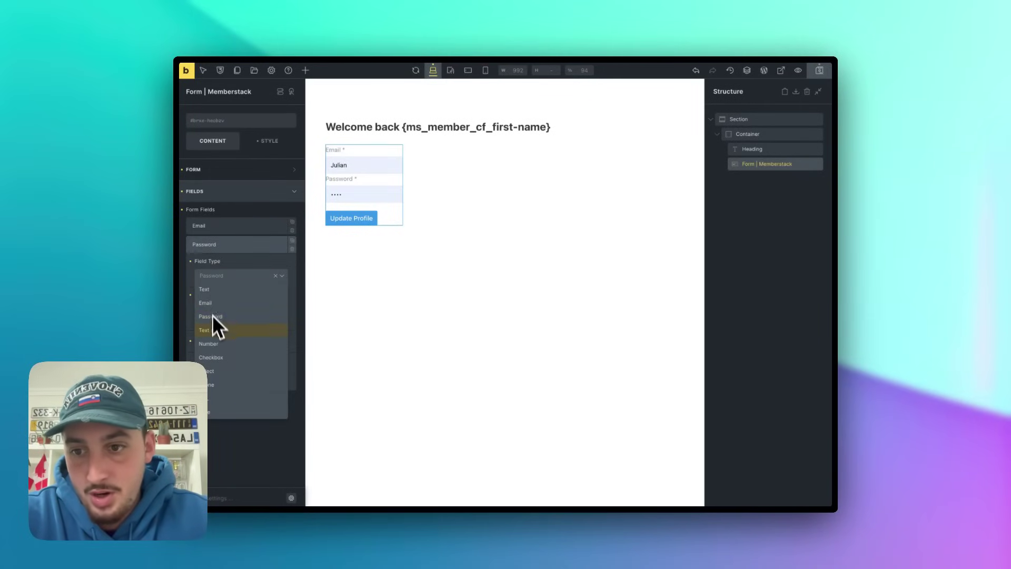
{"action": "left_click", "coordinate": [219, 289]}
{"action": "left_click", "coordinate": [224, 310]}
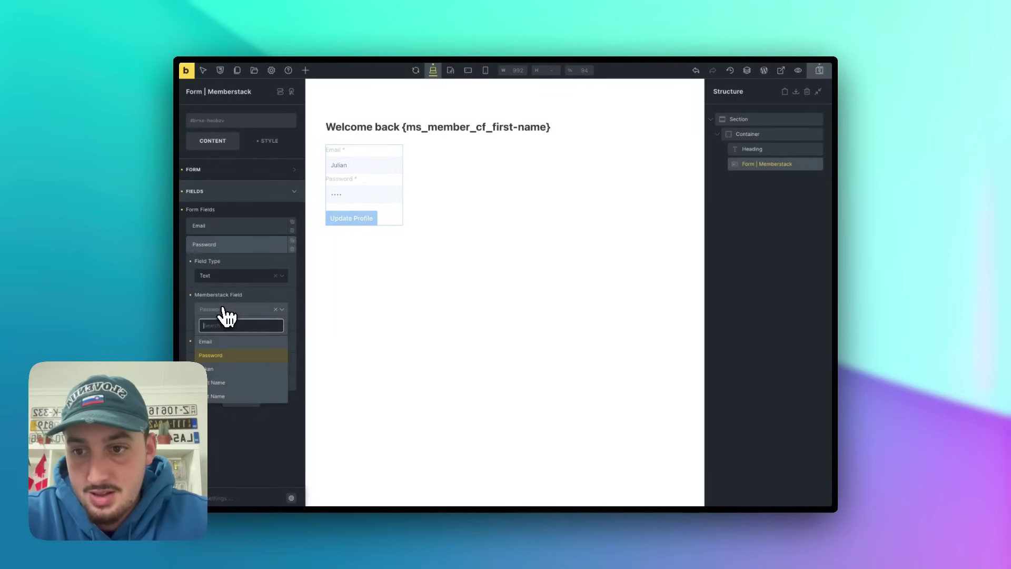
{"action": "left_click", "coordinate": [217, 382]}
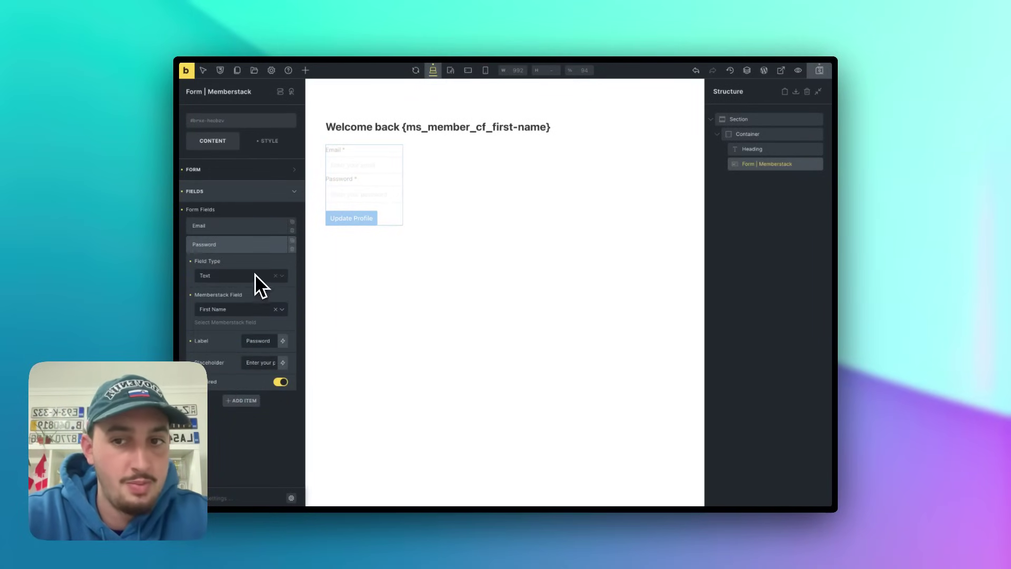
{"action": "left_click_drag", "start_coordinate": [265, 249], "coordinate": [264, 223]}
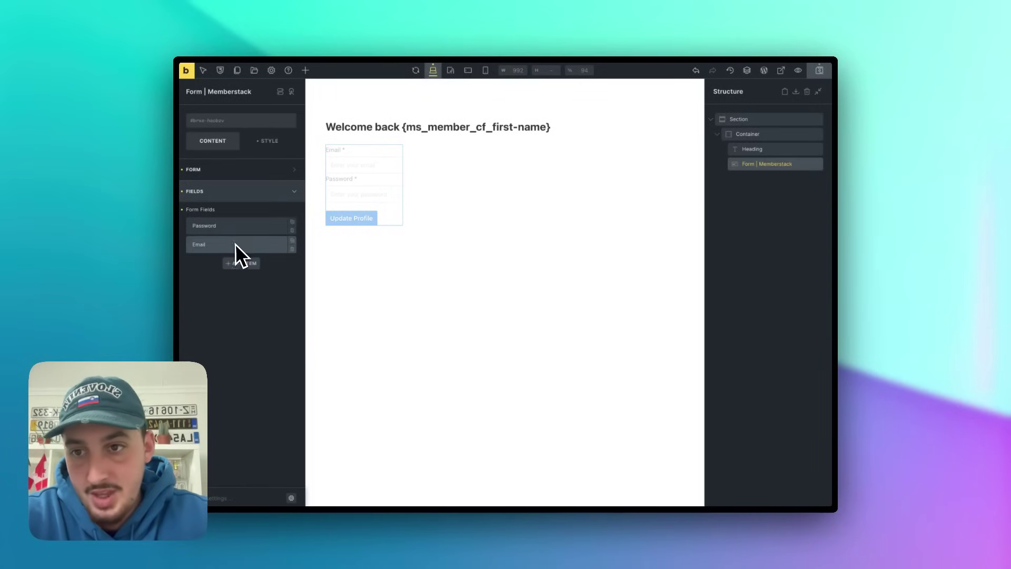
Label the first field 'First name' with placeholder 'Enter first name'
{"action": "left_click", "coordinate": [225, 226]}
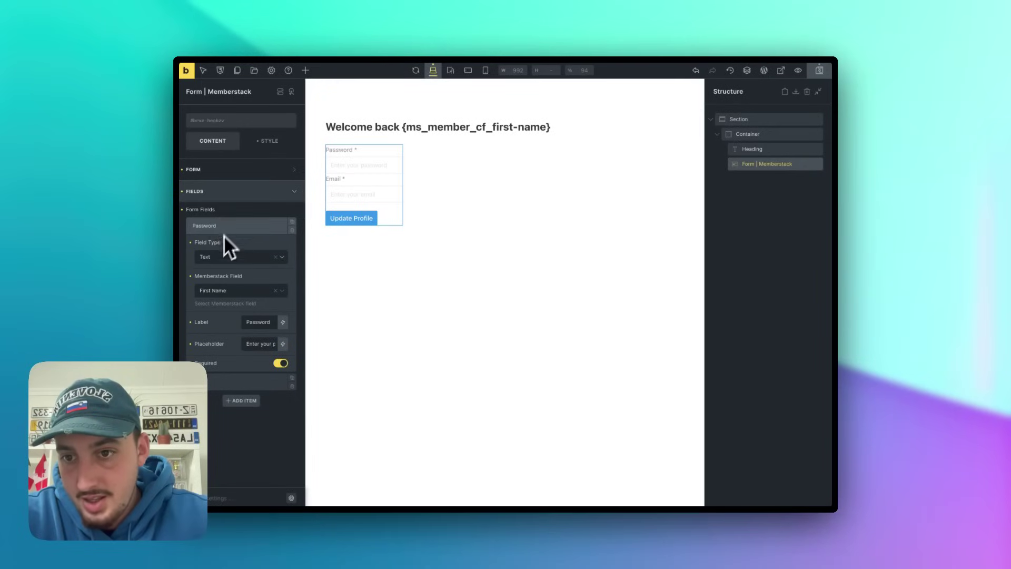
{"action": "double_click", "coordinate": [249, 322]}
{"action": "key", "text": "BackSpace"}
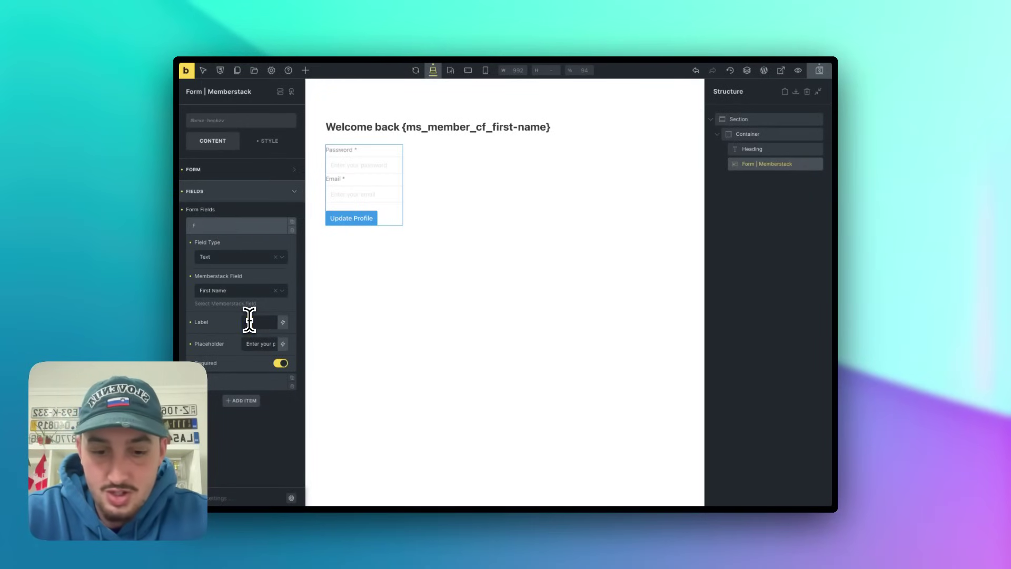
{"action": "type", "text": "First name"}
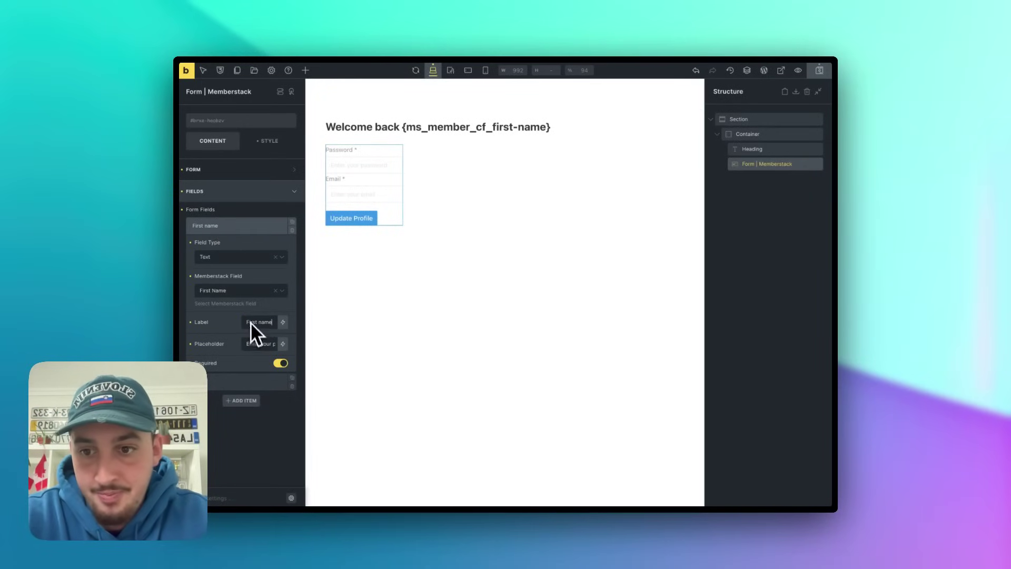
{"action": "triple_click", "coordinate": [254, 345]}
{"action": "type", "text": "Ent"}
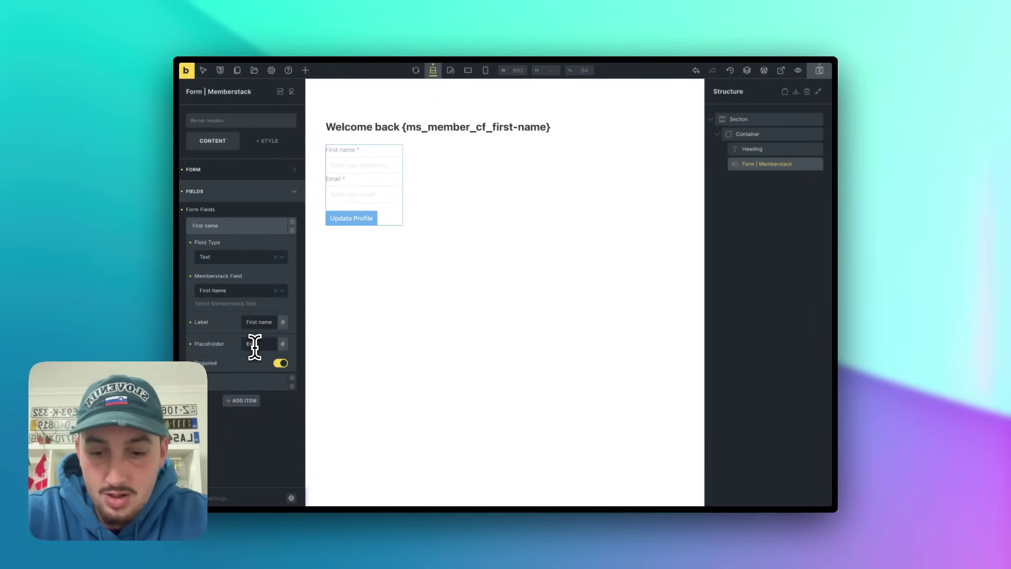
{"action": "type", "text": "er first name"}
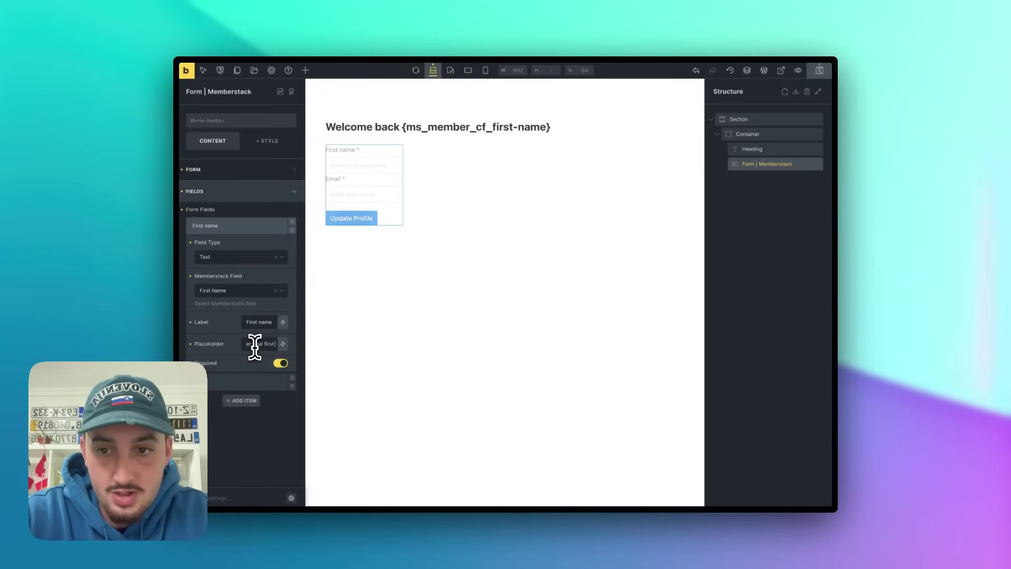
{"action": "left_click", "coordinate": [247, 230]}
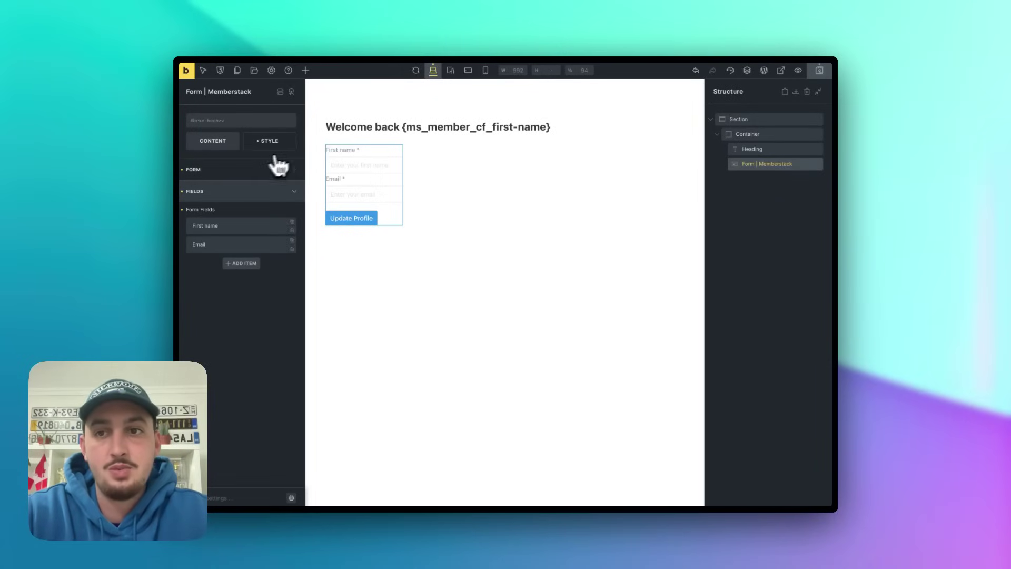
Give the submit button a dark #212121 background
{"action": "left_click", "coordinate": [285, 142]}
{"action": "left_click", "coordinate": [271, 385]}
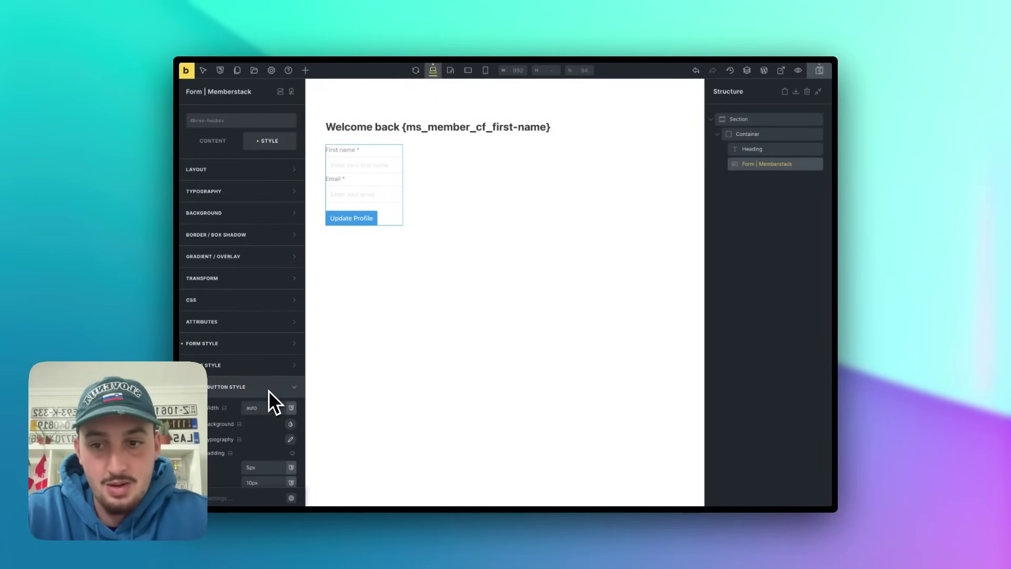
{"action": "scroll", "coordinate": [264, 408], "scroll_direction": "down", "scroll_amount": 3}
{"action": "left_click", "coordinate": [290, 283]}
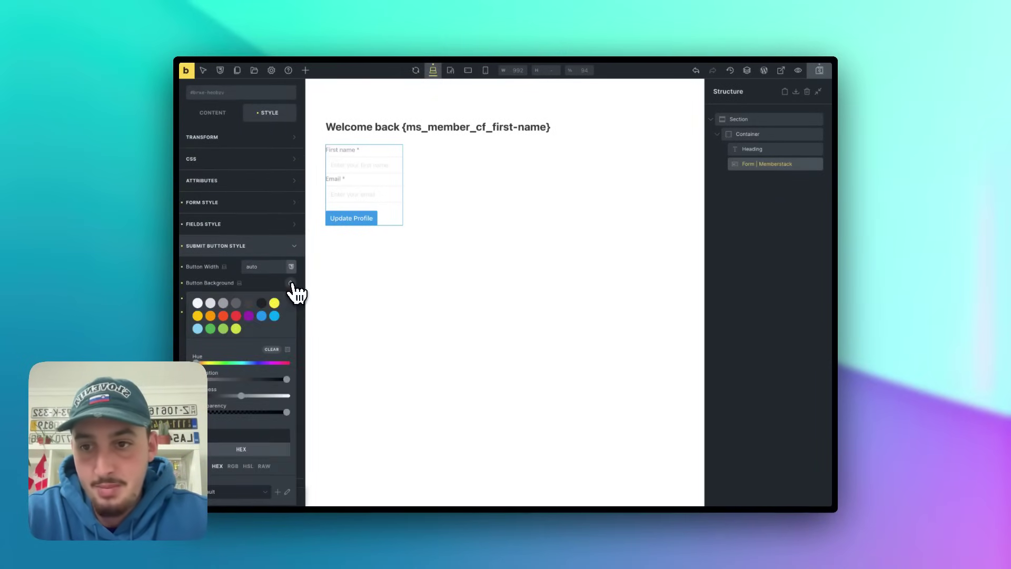
{"action": "left_click", "coordinate": [262, 304]}
{"action": "left_click", "coordinate": [262, 282]}
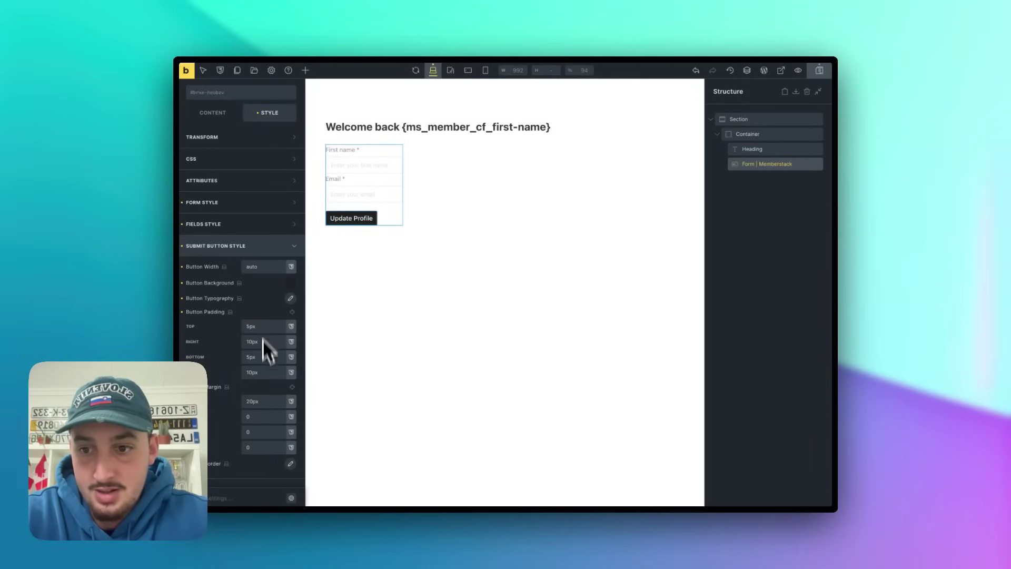
Set the button's linked border radius to 50 and save the page
{"action": "left_click", "coordinate": [290, 463]}
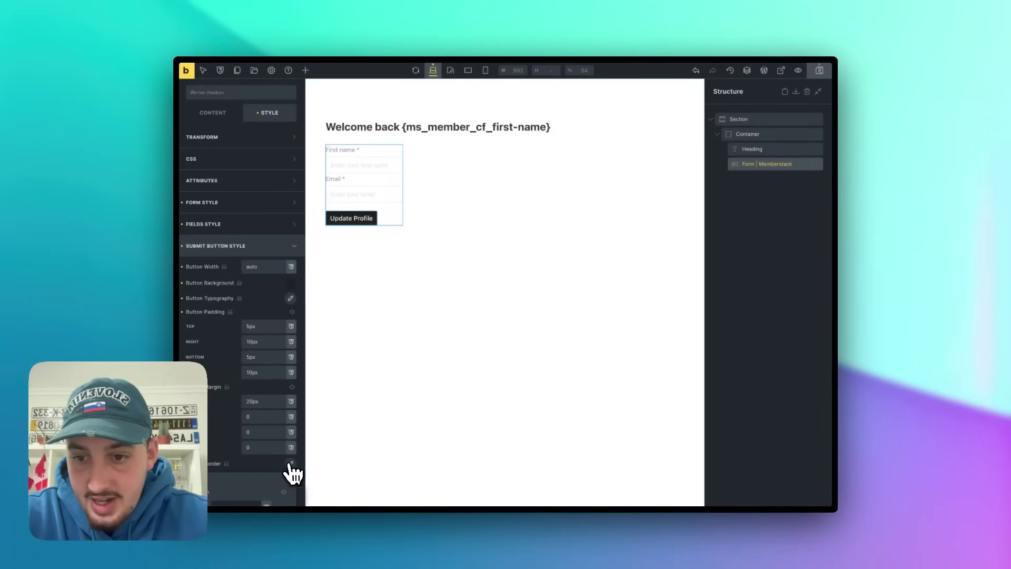
{"action": "scroll", "coordinate": [289, 466], "scroll_direction": "down", "scroll_amount": 3}
{"action": "left_click", "coordinate": [282, 438]}
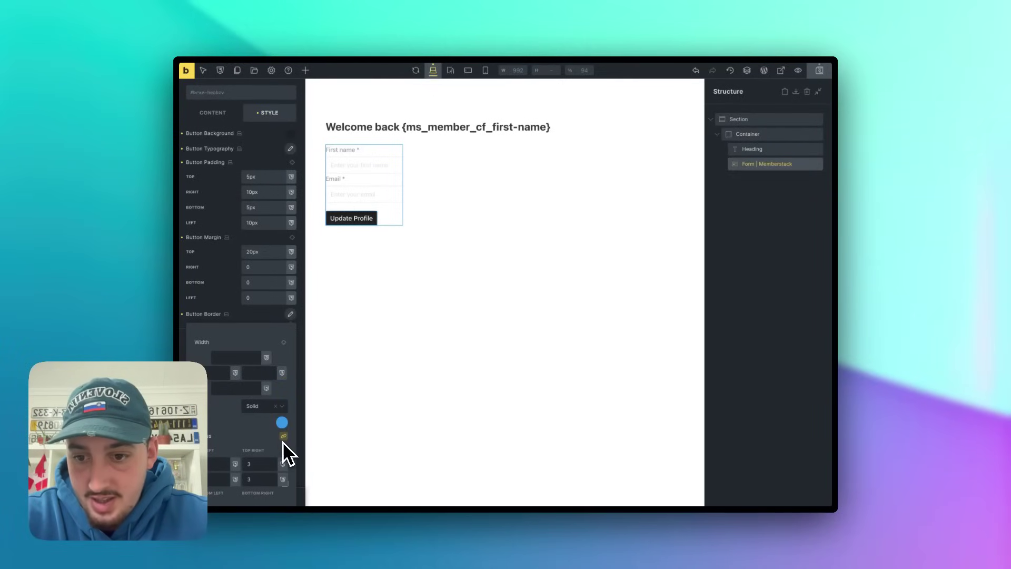
{"action": "double_click", "coordinate": [256, 463]}
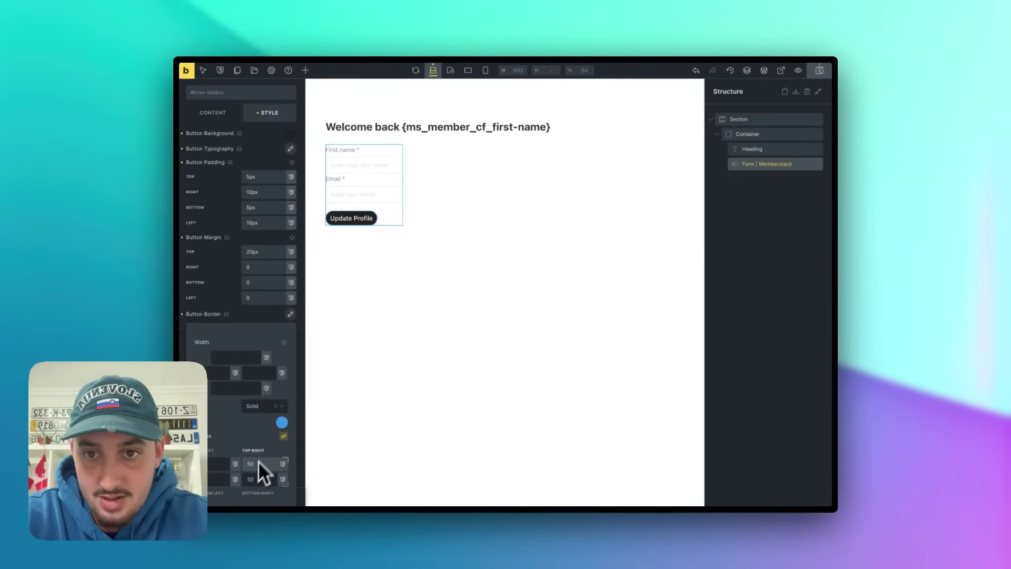
{"action": "left_click", "coordinate": [270, 320]}
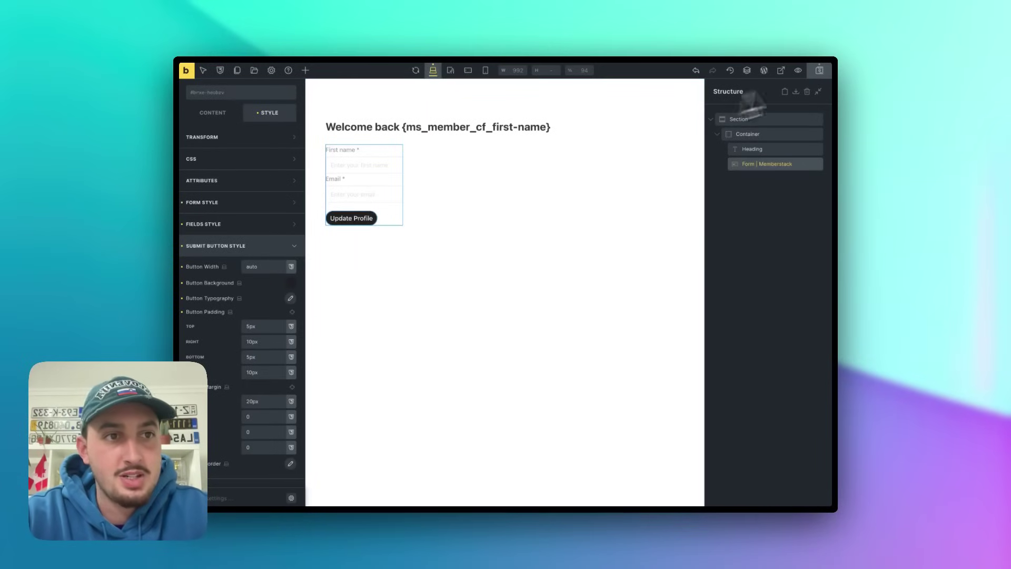
{"action": "left_click", "coordinate": [819, 71]}
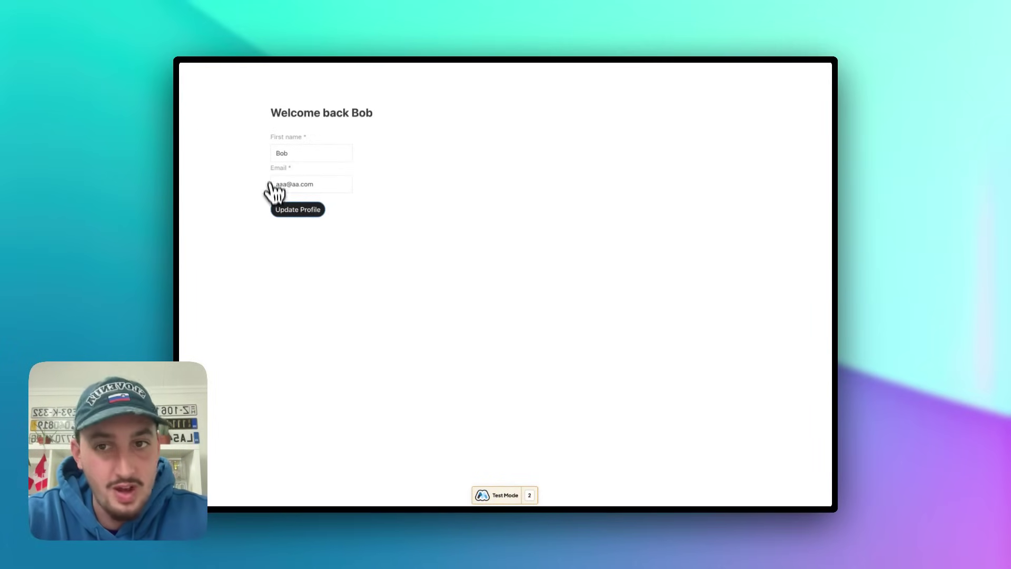
Update the member's first name to Bobert, then correct it to Robert, submitting each change
{"action": "left_click", "coordinate": [309, 152]}
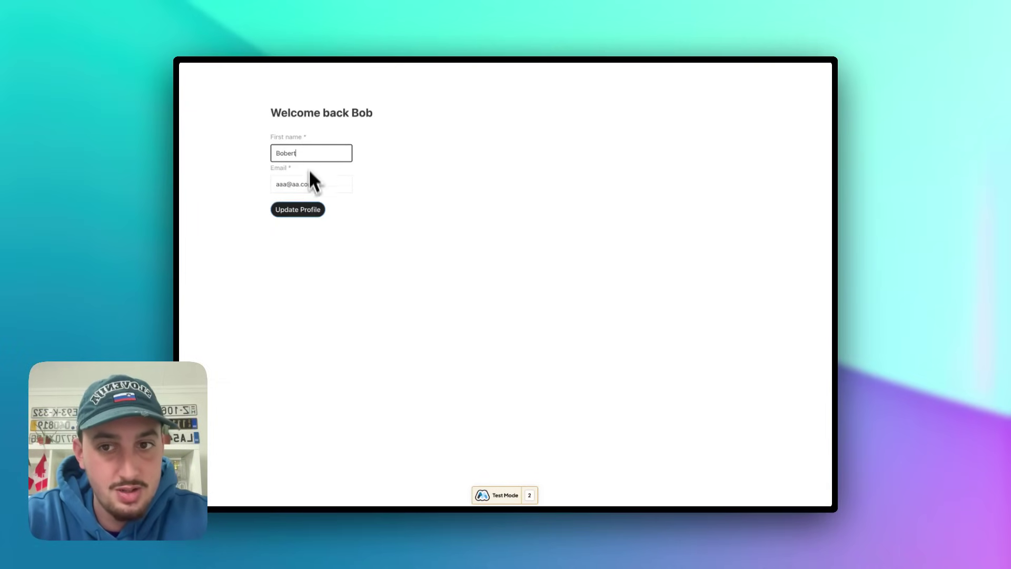
{"action": "left_click", "coordinate": [295, 210]}
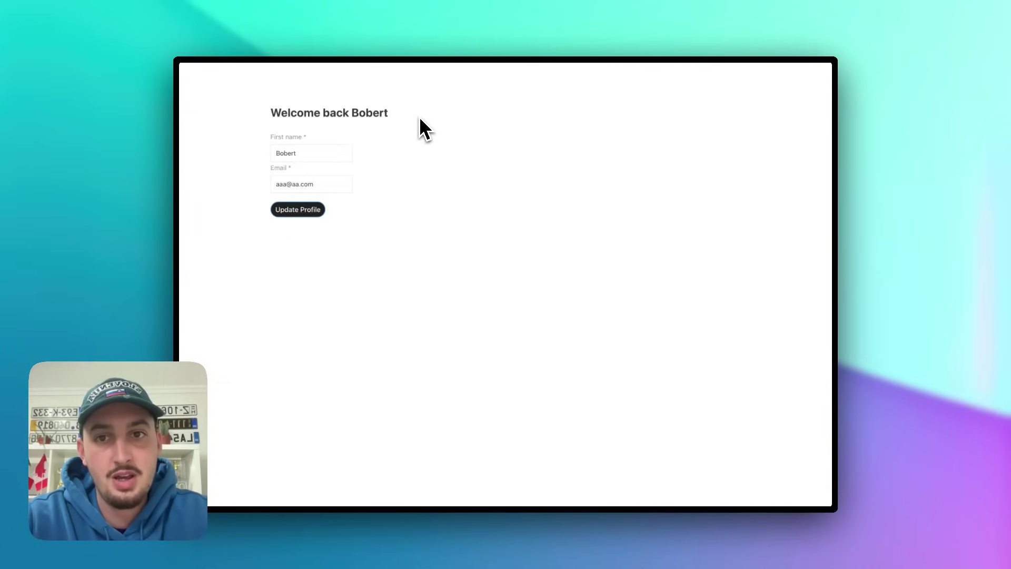
{"action": "double_click", "coordinate": [318, 153]}
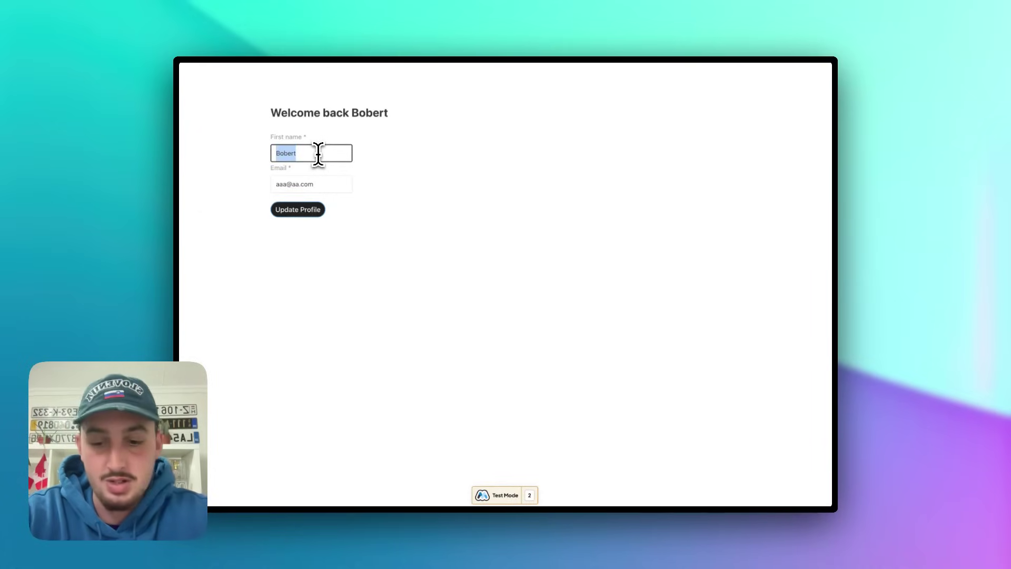
{"action": "type", "text": "R"}
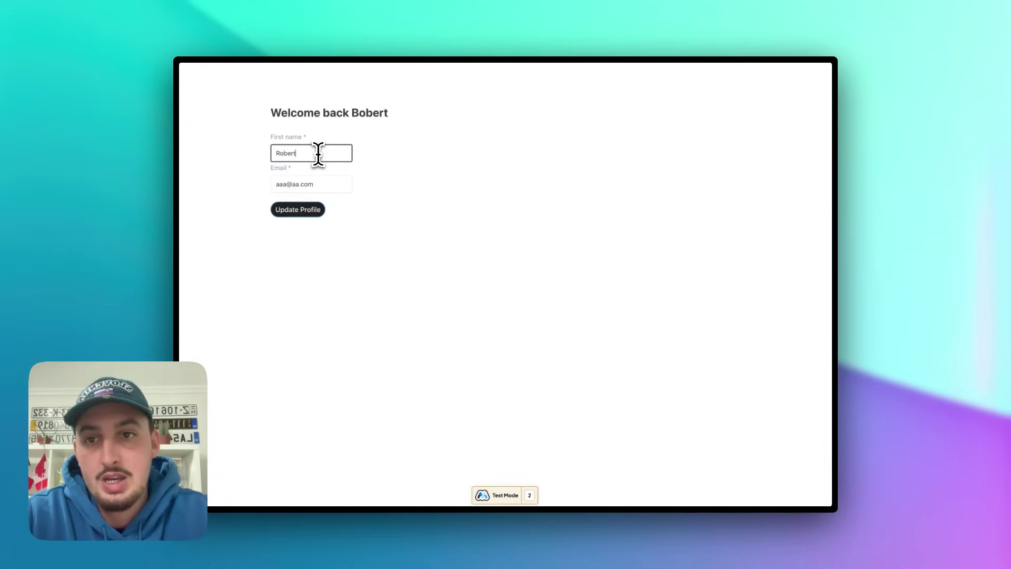
{"action": "left_click", "coordinate": [351, 113]}
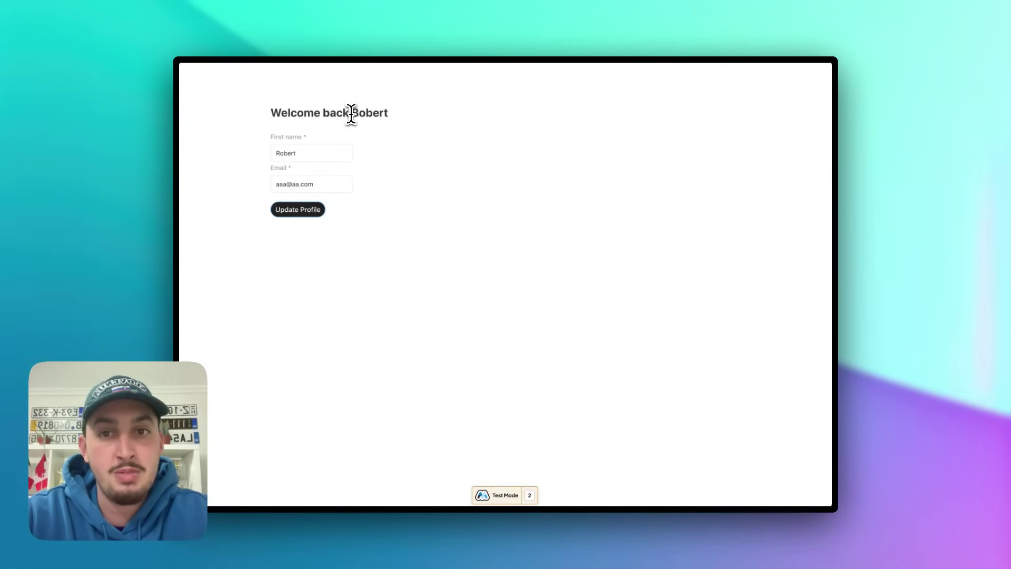
{"action": "left_click", "coordinate": [306, 209]}
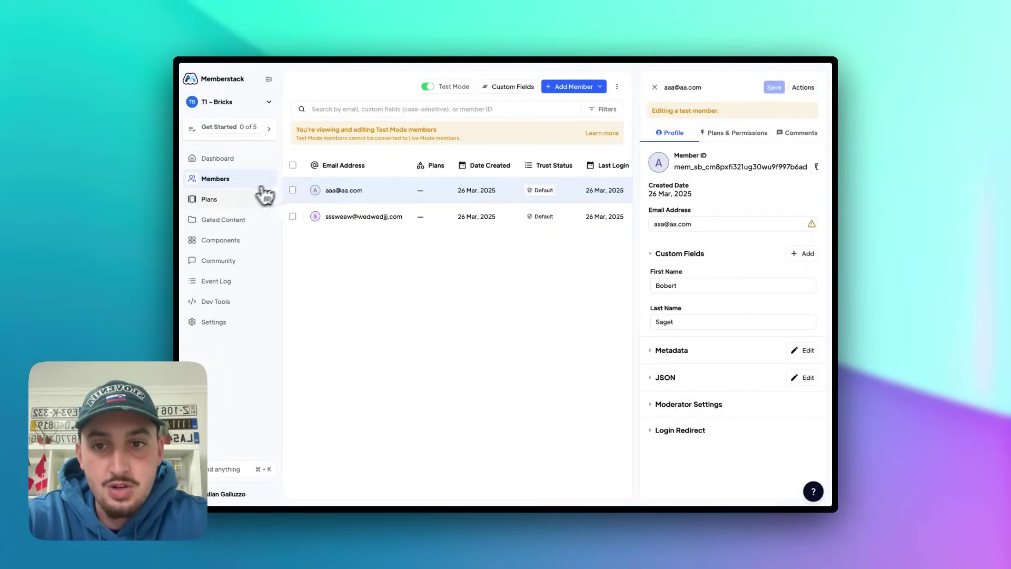
Create a free membership plan named Italian
{"action": "left_click", "coordinate": [248, 201]}
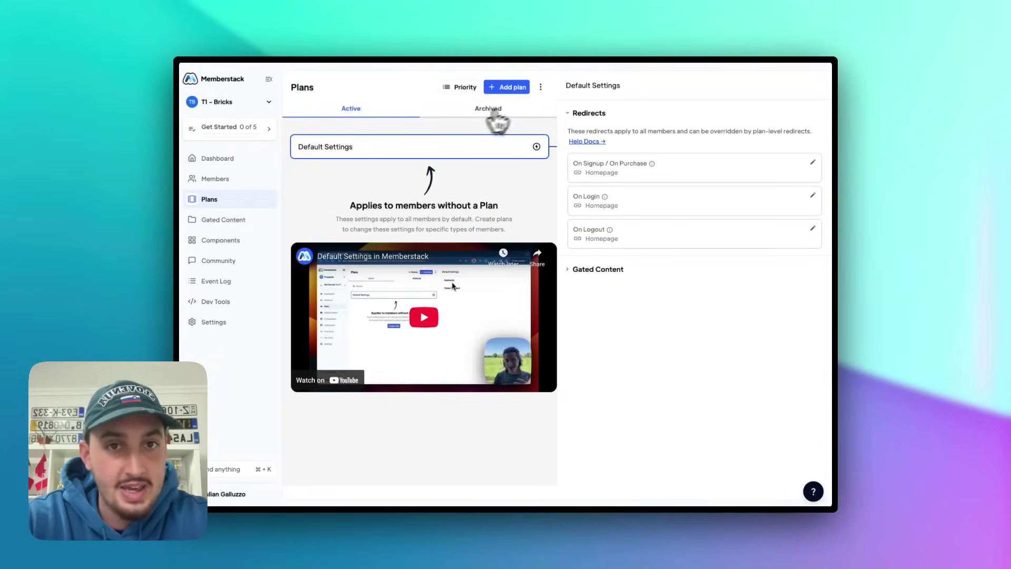
{"action": "left_click", "coordinate": [507, 88]}
{"action": "left_click", "coordinate": [370, 152]}
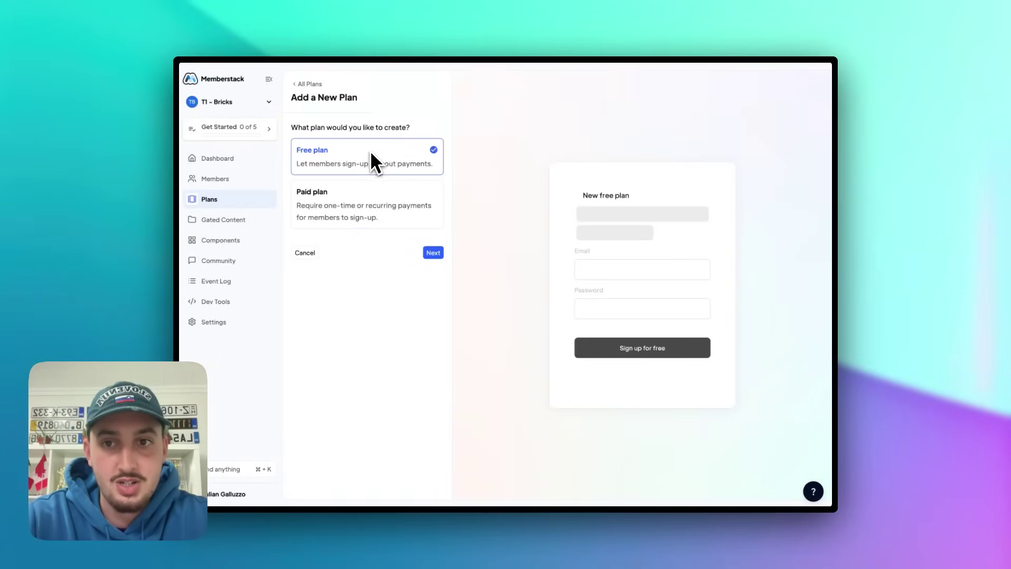
{"action": "left_click", "coordinate": [433, 253]}
{"action": "left_click", "coordinate": [346, 140]}
{"action": "type", "text": "Italian"}
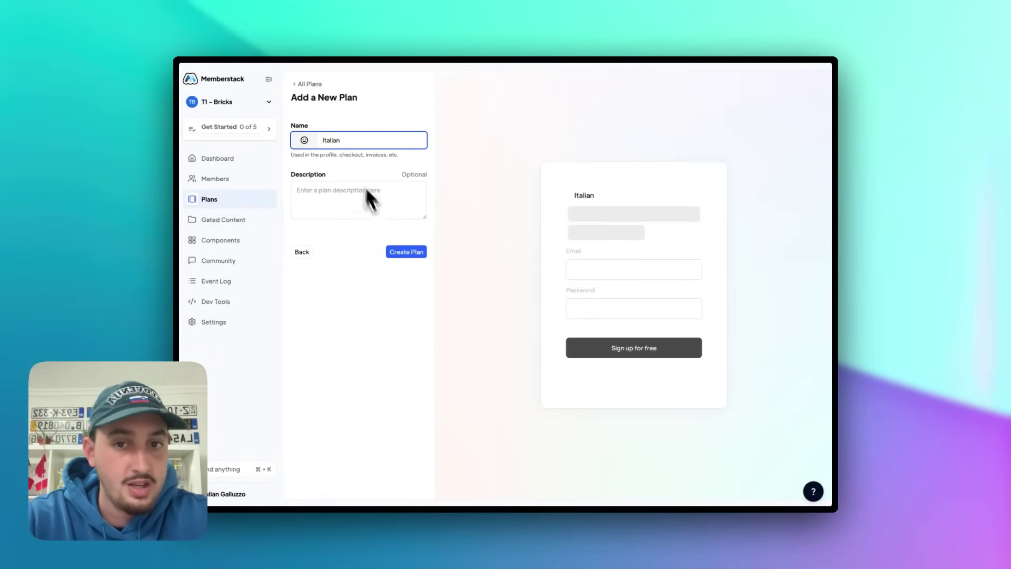
{"action": "left_click", "coordinate": [398, 254]}
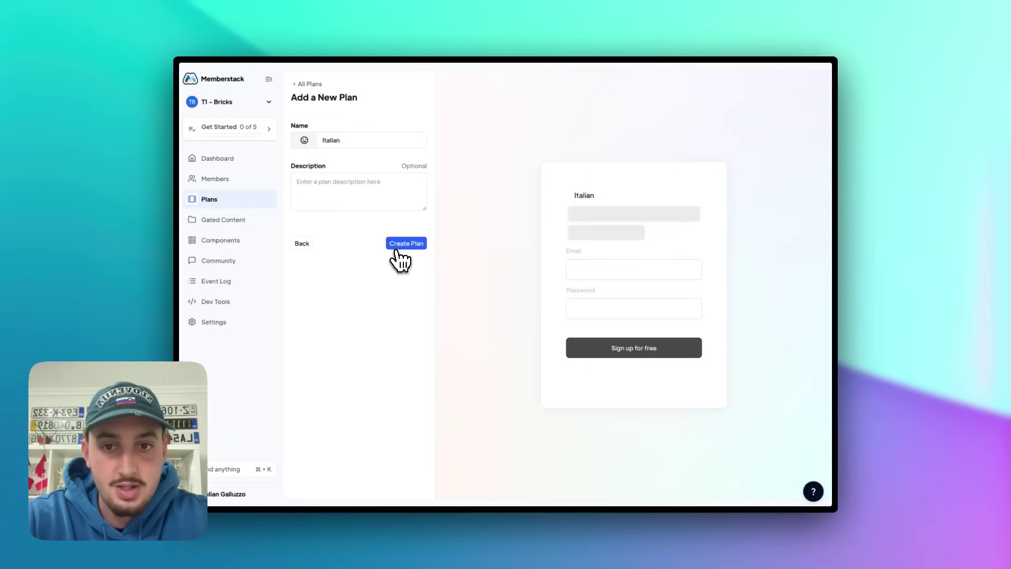
Create a second free membership plan named French
{"action": "left_click", "coordinate": [507, 87]}
{"action": "left_click", "coordinate": [424, 166]}
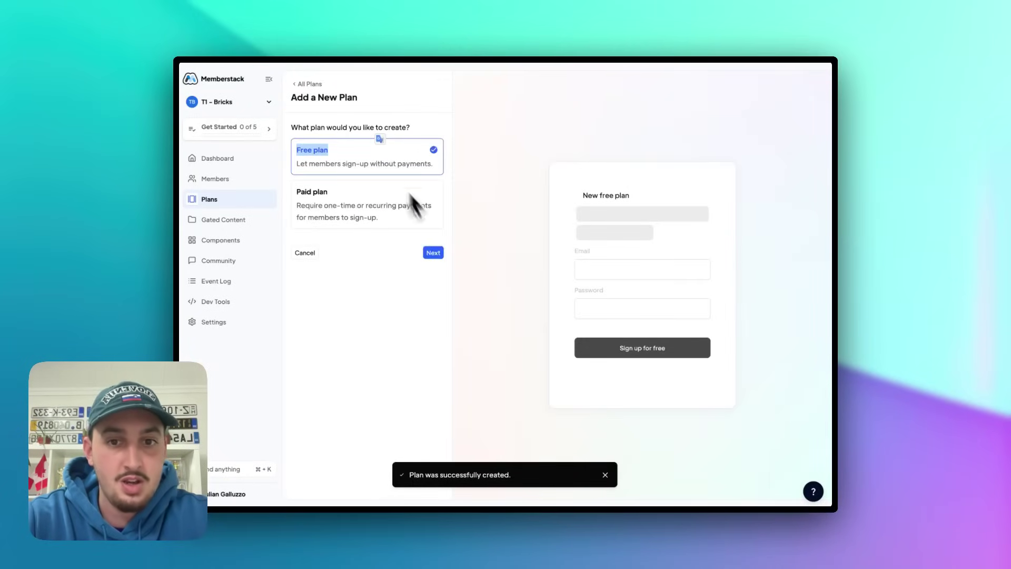
{"action": "left_click", "coordinate": [431, 252]}
{"action": "left_click", "coordinate": [364, 141]}
{"action": "type", "text": "French"}
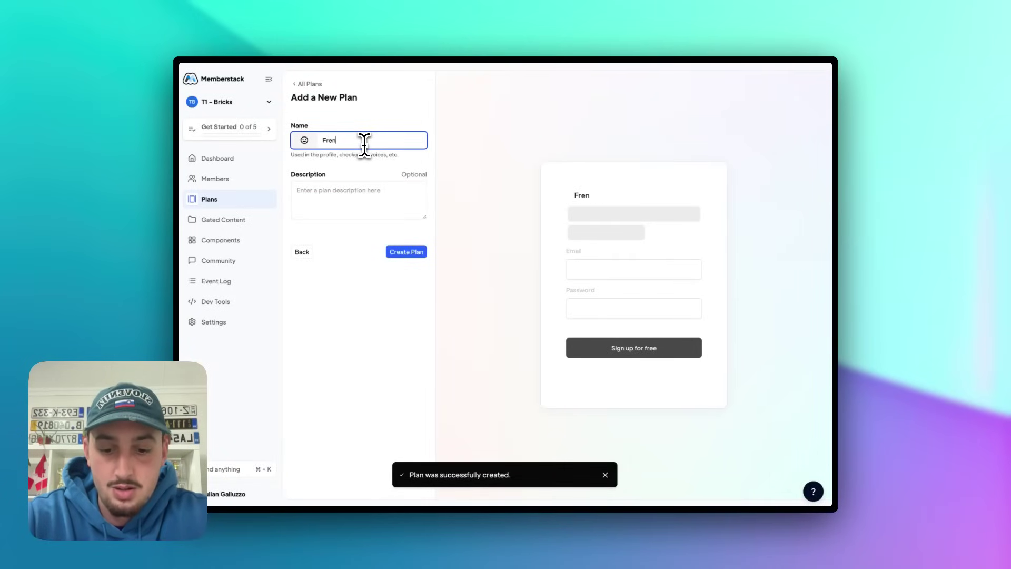
{"action": "left_click", "coordinate": [398, 251]}
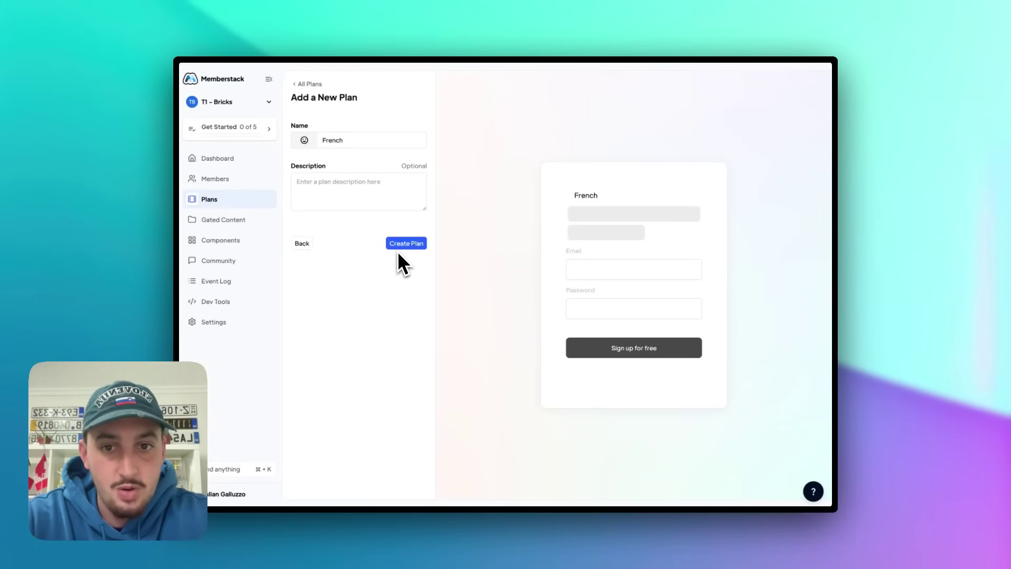
{"action": "left_click", "coordinate": [406, 245]}
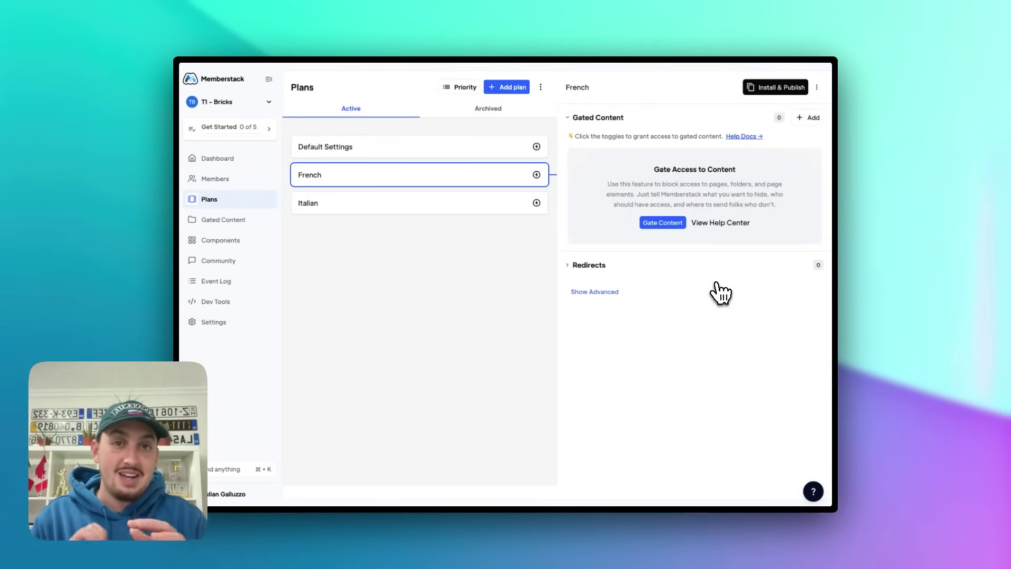
In Members, check the custom fields without adding one, then open the first test member's profile
{"action": "left_click", "coordinate": [219, 183]}
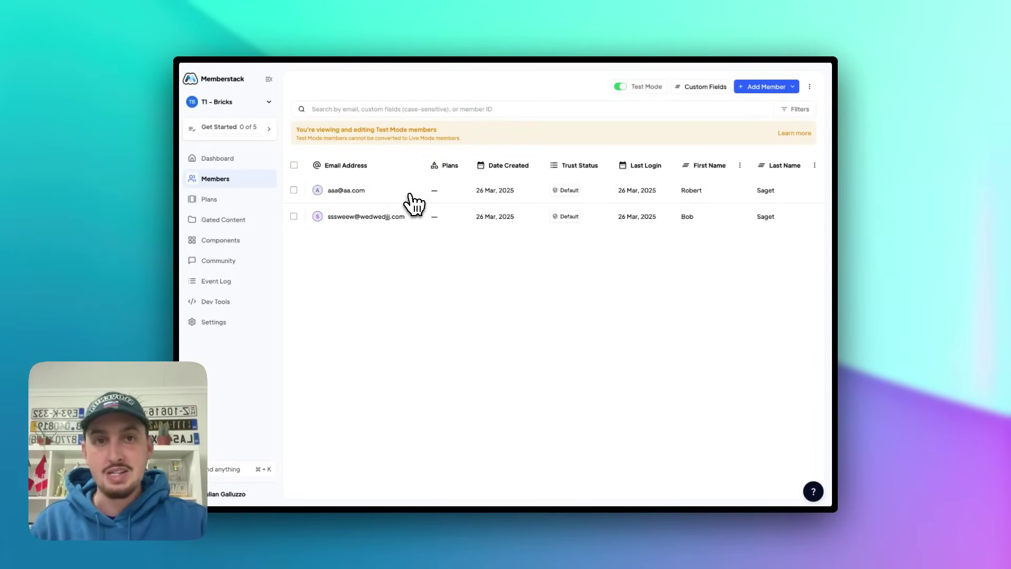
{"action": "left_click", "coordinate": [693, 89]}
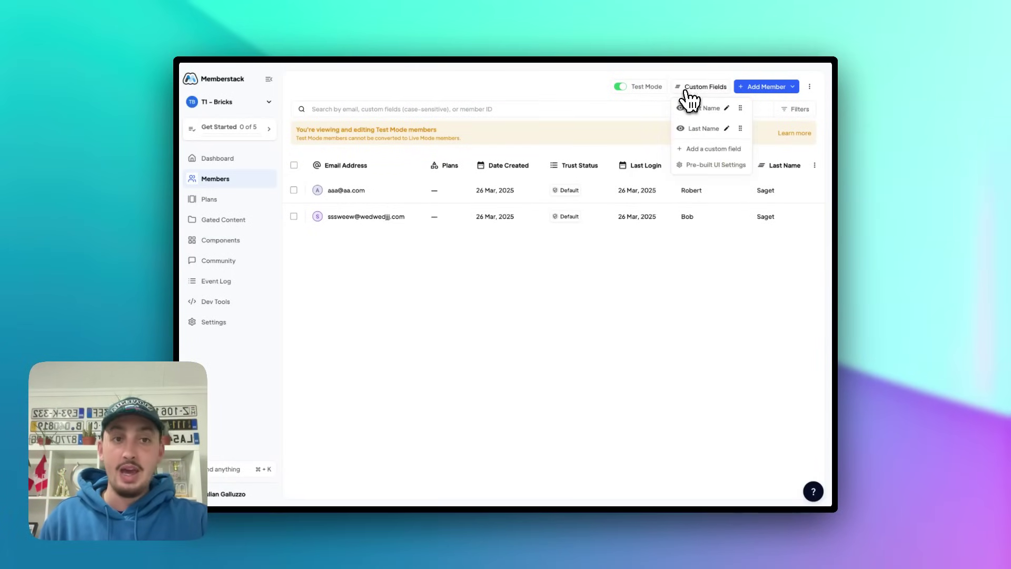
{"action": "left_click", "coordinate": [708, 150]}
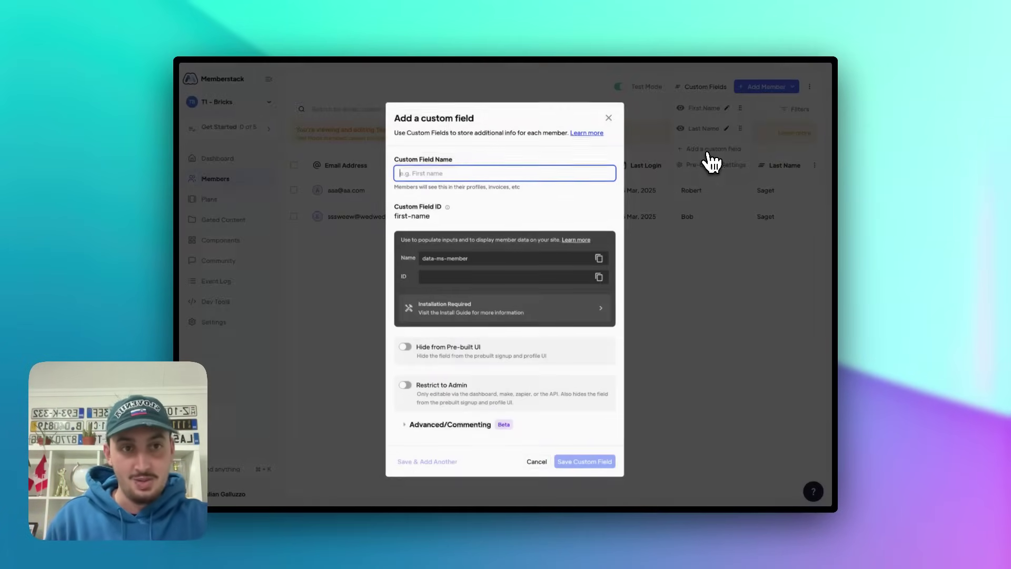
{"action": "left_click", "coordinate": [611, 127]}
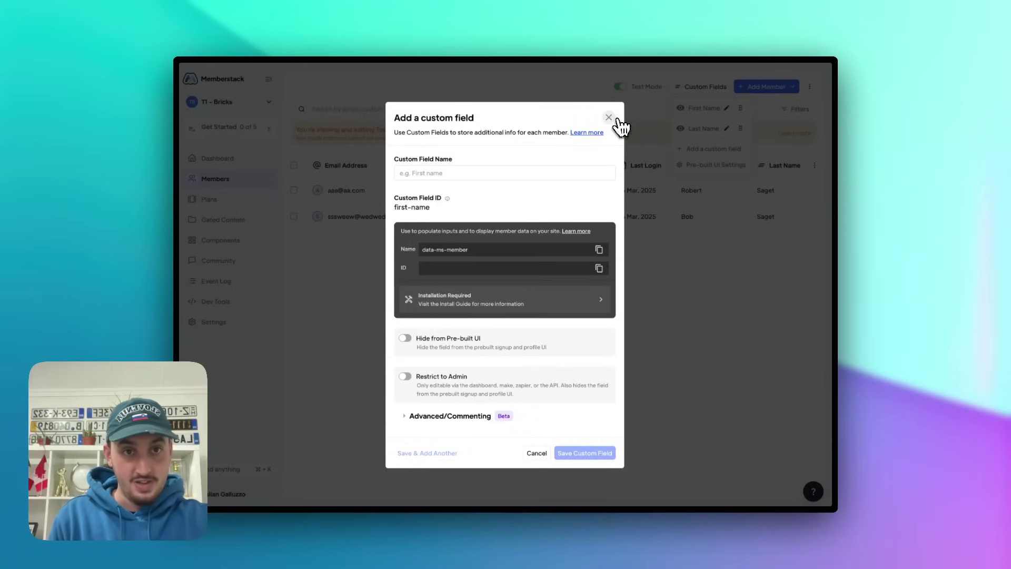
{"action": "left_click", "coordinate": [617, 119]}
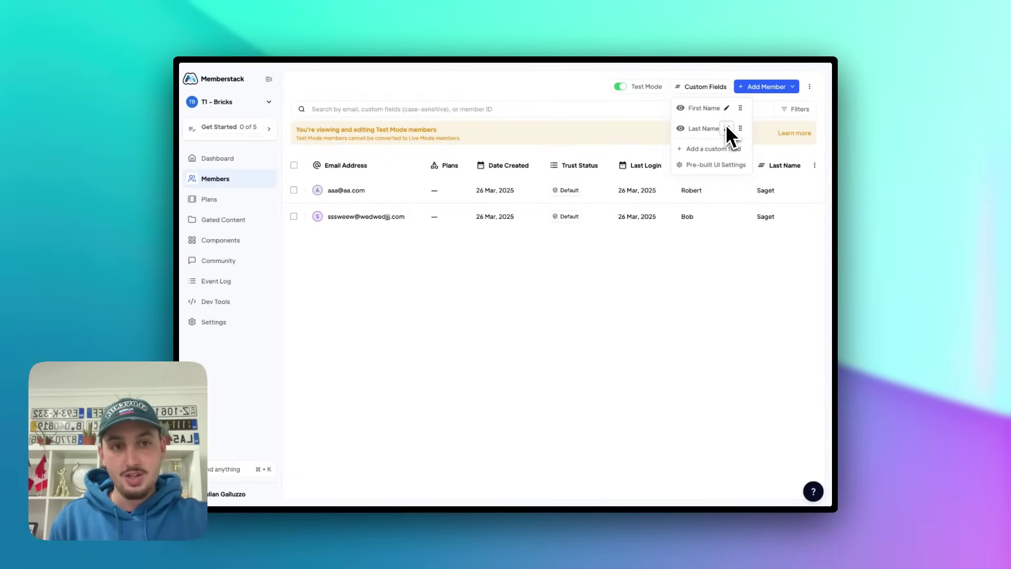
{"action": "left_click", "coordinate": [684, 197]}
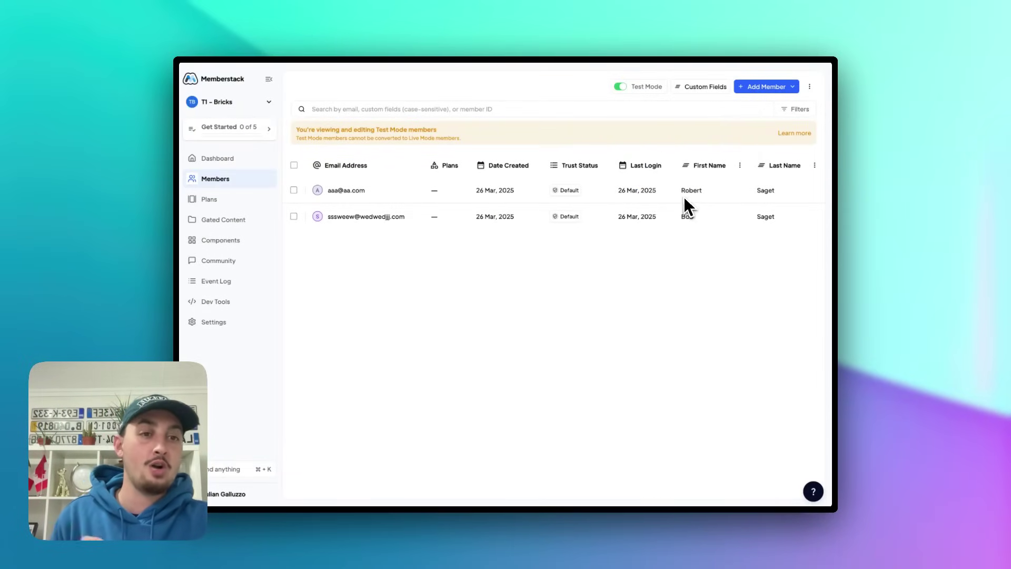
{"action": "left_click", "coordinate": [653, 191]}
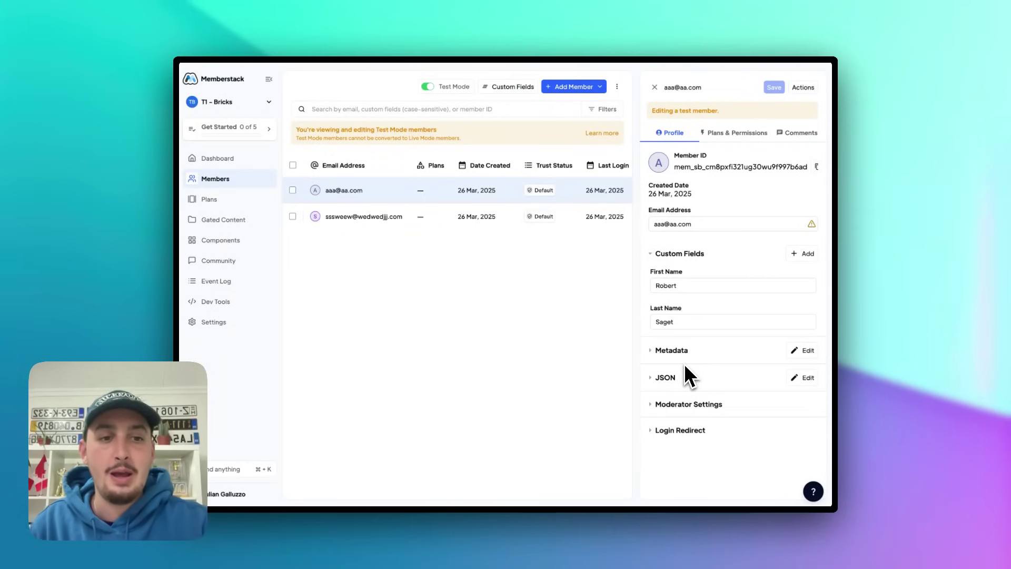
Add metadata key 'pet' with value 'horse' to the member and expand the JSON section
{"action": "left_click", "coordinate": [670, 350]}
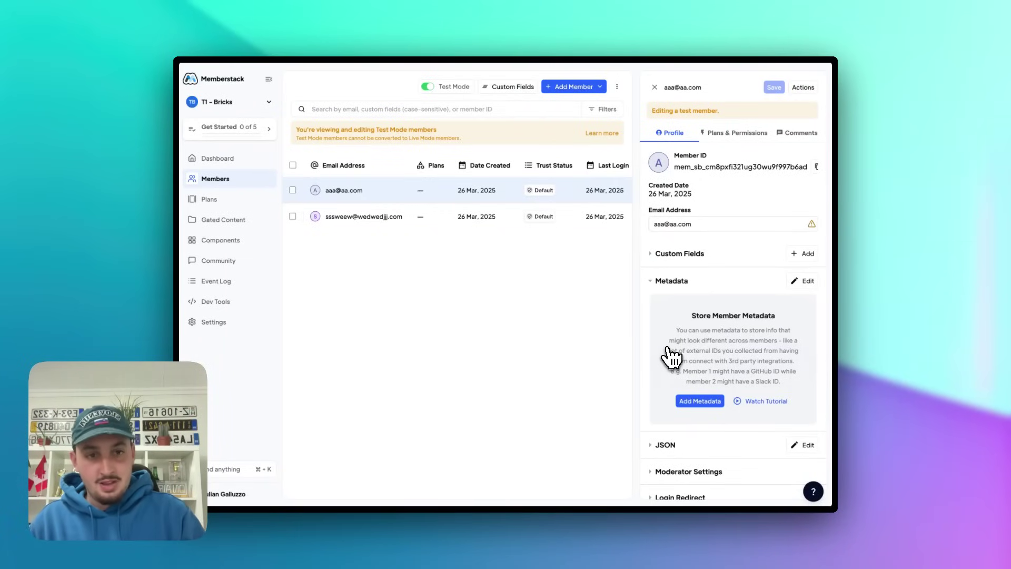
{"action": "left_click", "coordinate": [700, 401]}
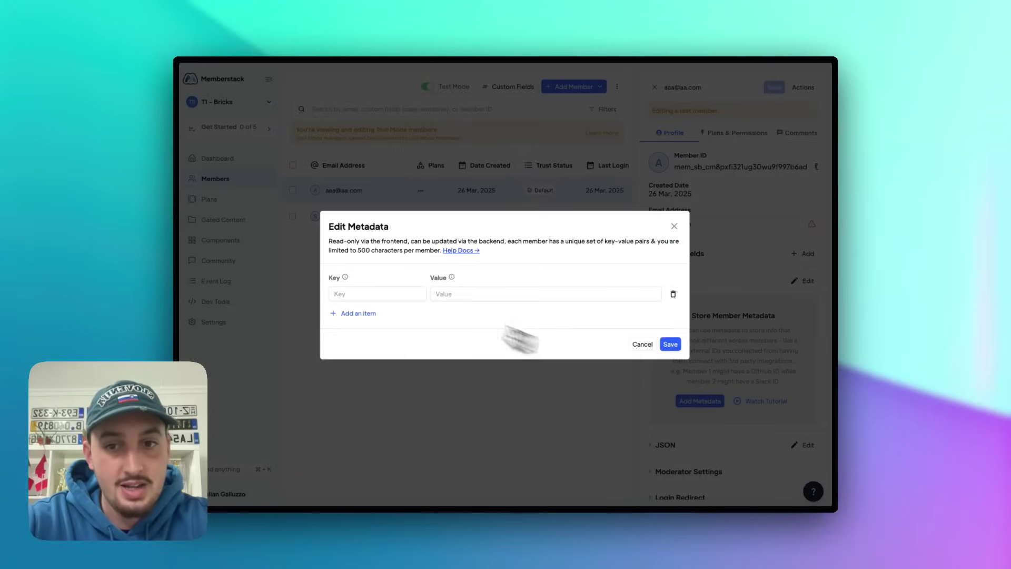
{"action": "left_click", "coordinate": [372, 293]}
{"action": "type", "text": "pet"}
{"action": "left_click", "coordinate": [436, 293]}
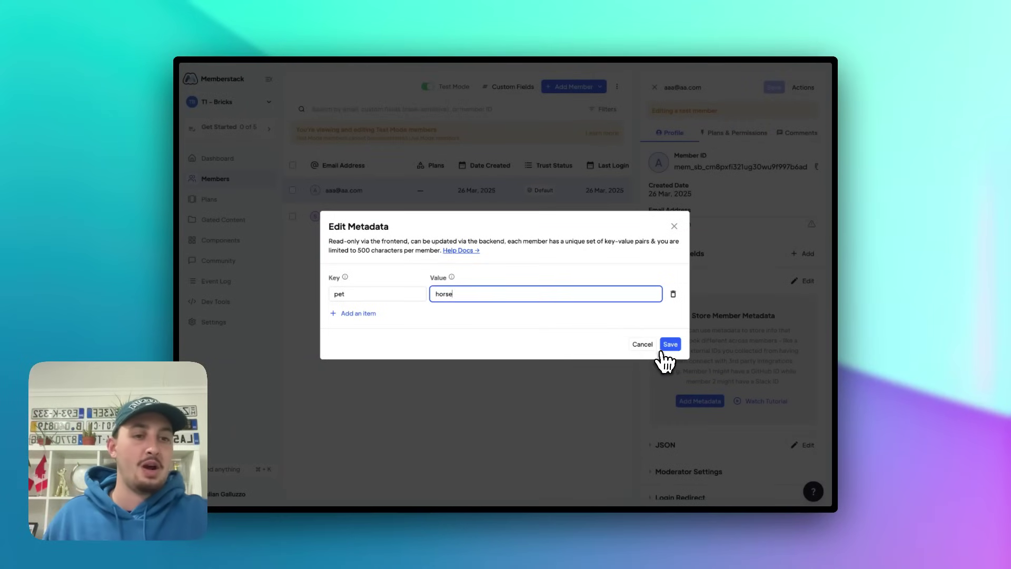
{"action": "left_click", "coordinate": [669, 348]}
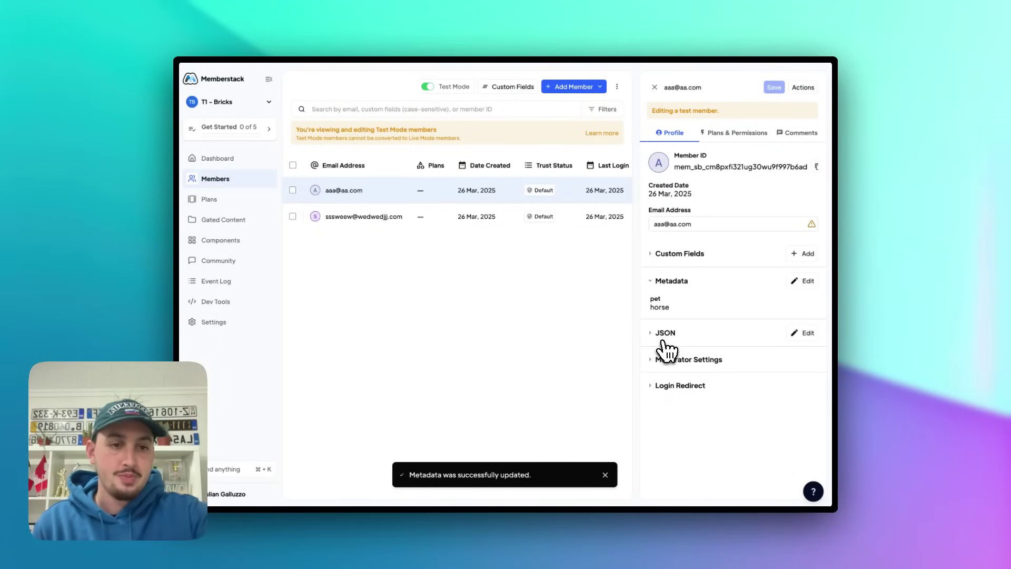
{"action": "left_click", "coordinate": [663, 342]}
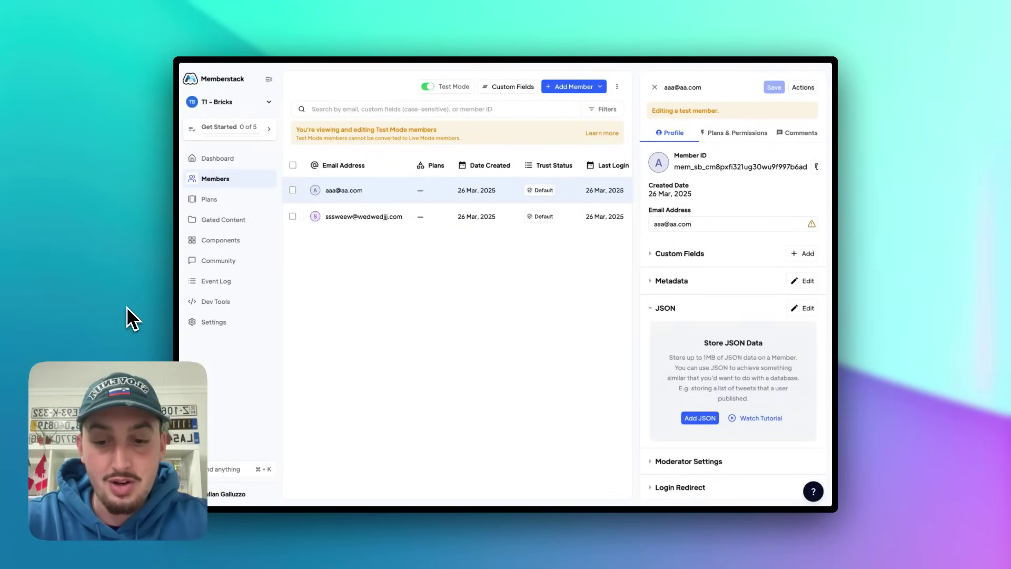
Search 'rey' in the browser command bar to load the Rey AI Help Bot page
{"action": "key", "text": "super+t"}
{"action": "type", "text": "rey"}
{"action": "key", "text": "Return"}
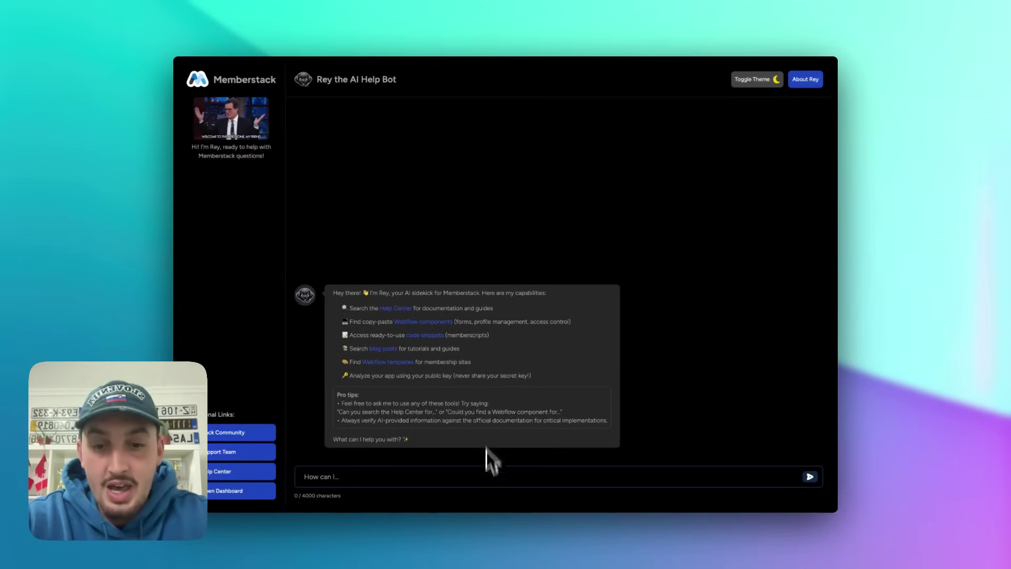
Send Rey the question 'hey rey, how can i use Member JSON? Im using WordPress and Bricks Builder'
{"action": "left_click", "coordinate": [492, 475]}
{"action": "type", "text": "hey rey,"}
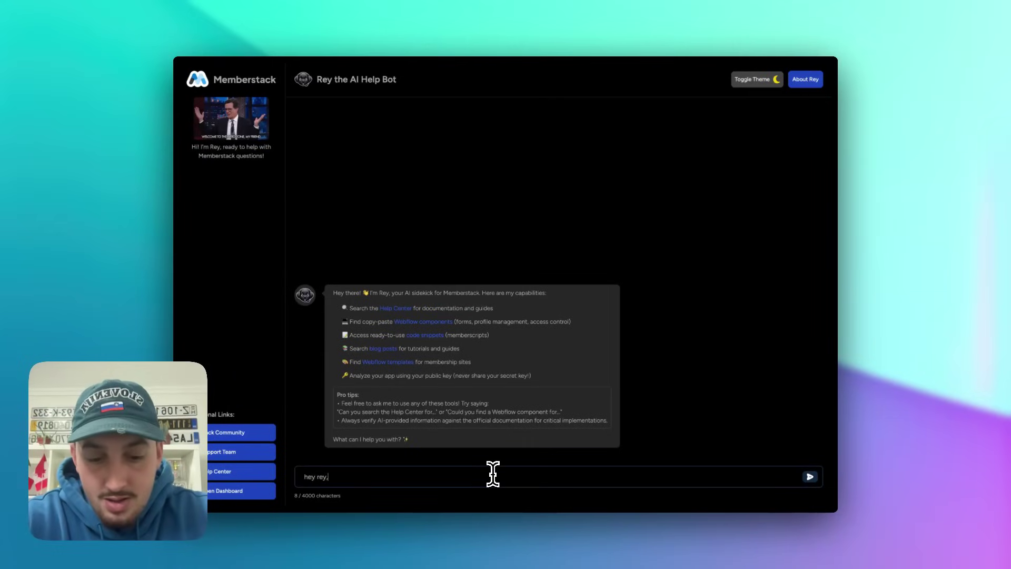
{"action": "type", "text": " how can i "}
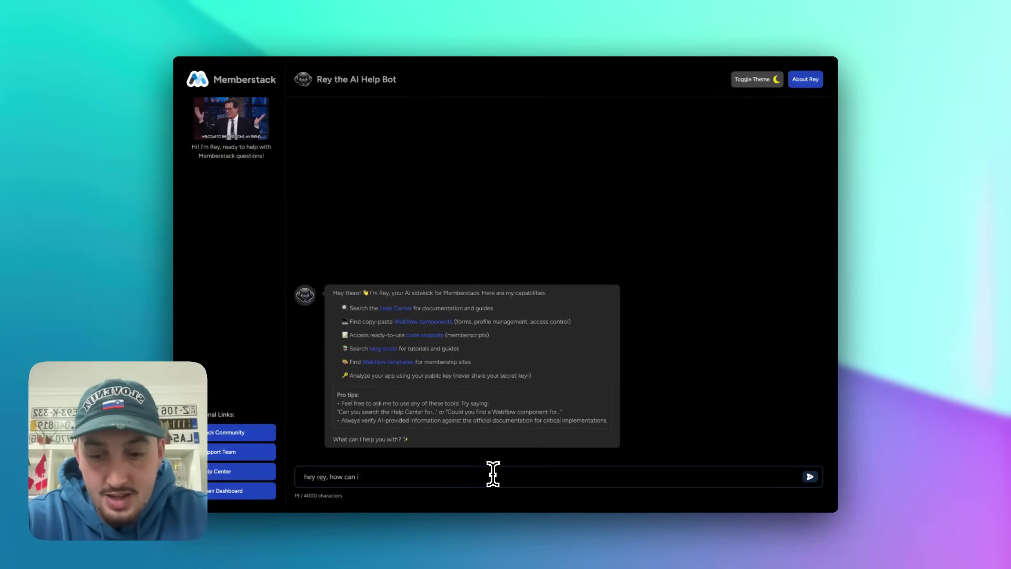
{"action": "type", "text": "use Member JSO"}
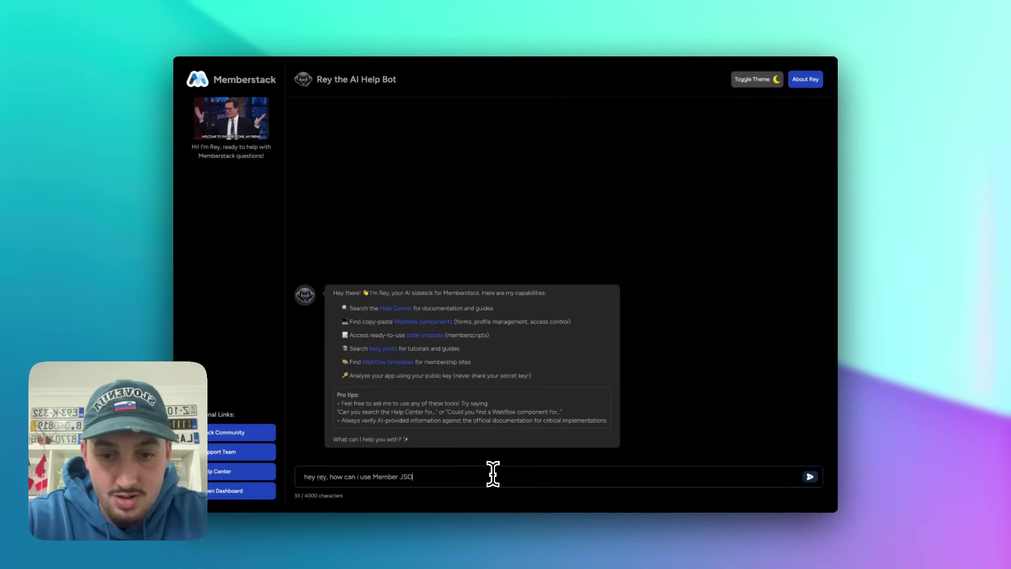
{"action": "type", "text": "N? Im"}
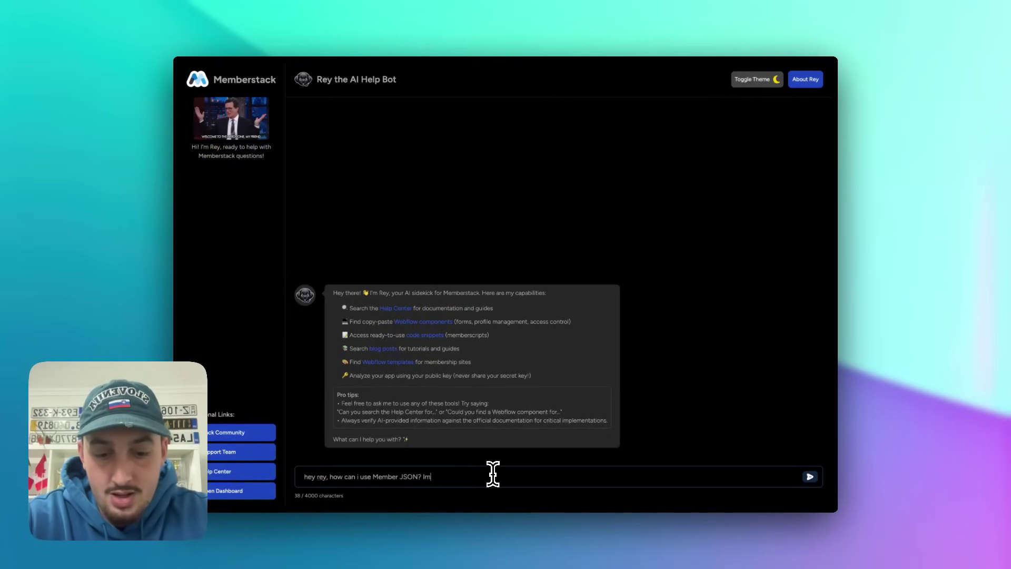
{"action": "type", "text": " using WordPress and Bricks"}
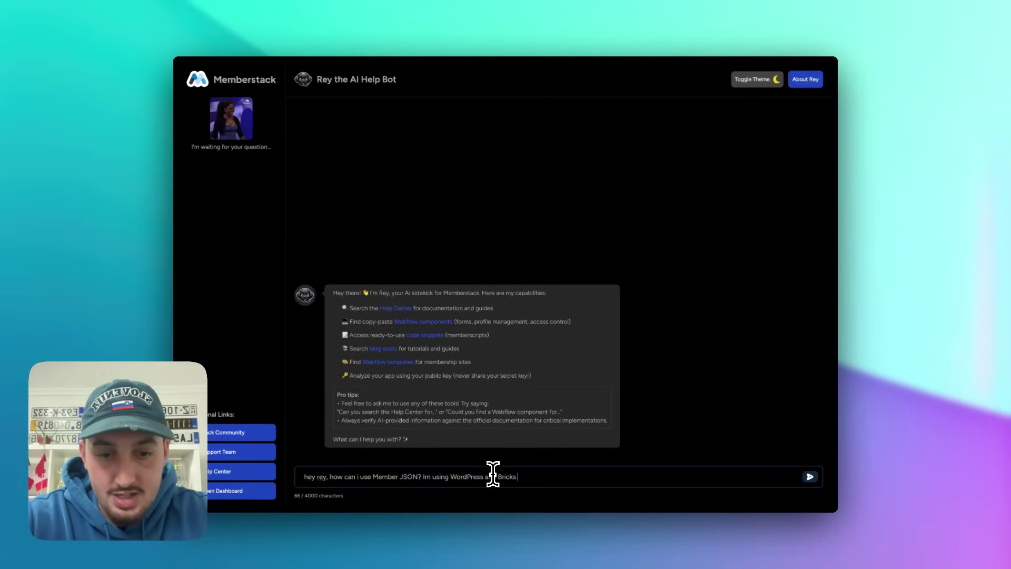
{"action": "type", "text": " Builder"}
{"action": "key", "text": "Return"}
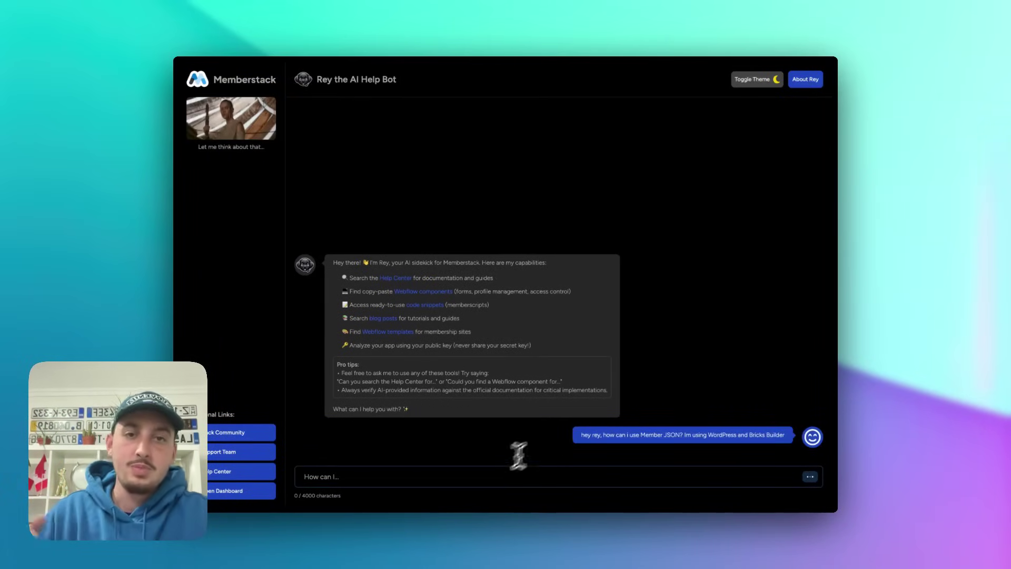